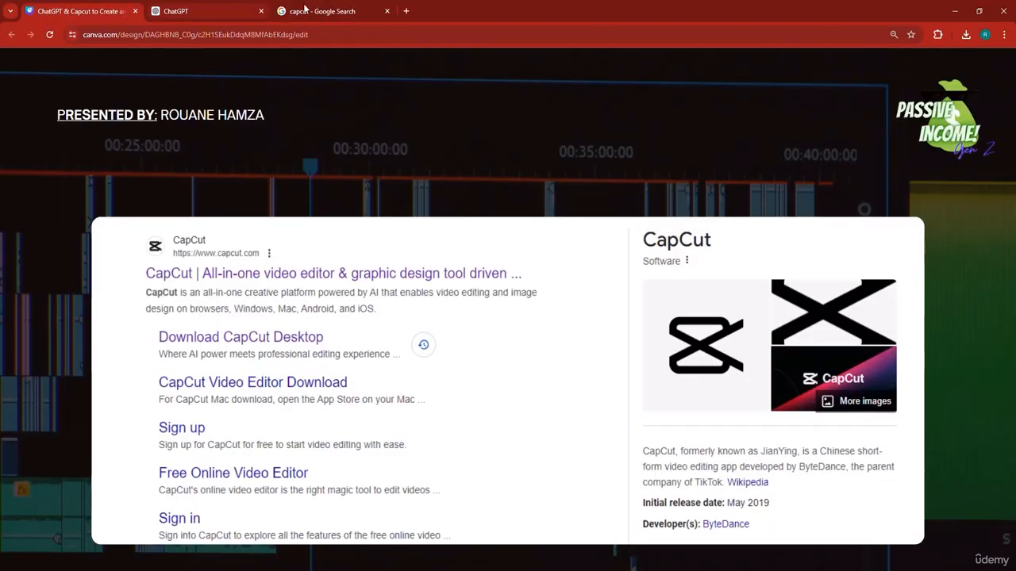
- View the CapCut desktop download page from the Google results and browse the other CapCut search results
click(304, 9)
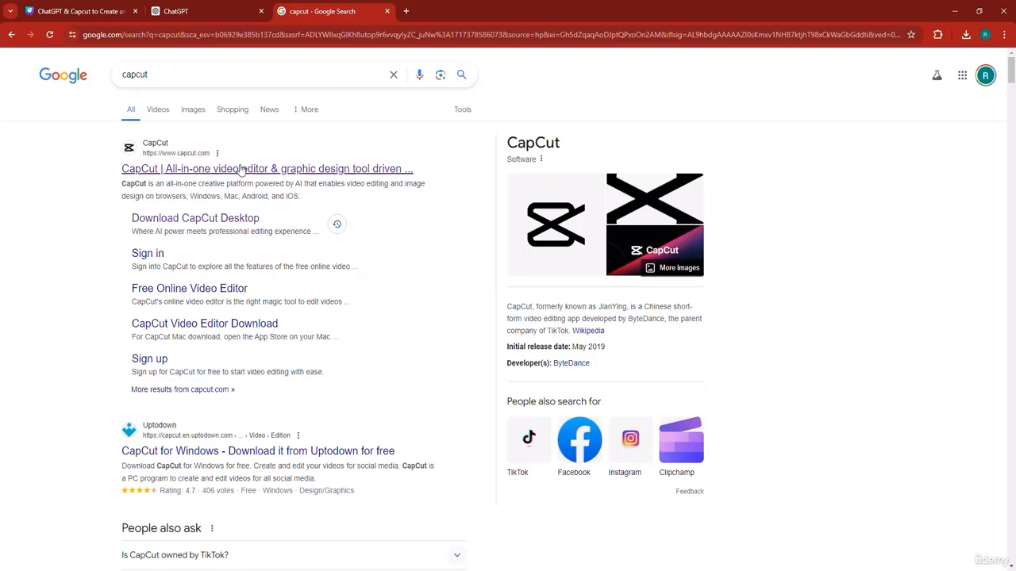
click(175, 224)
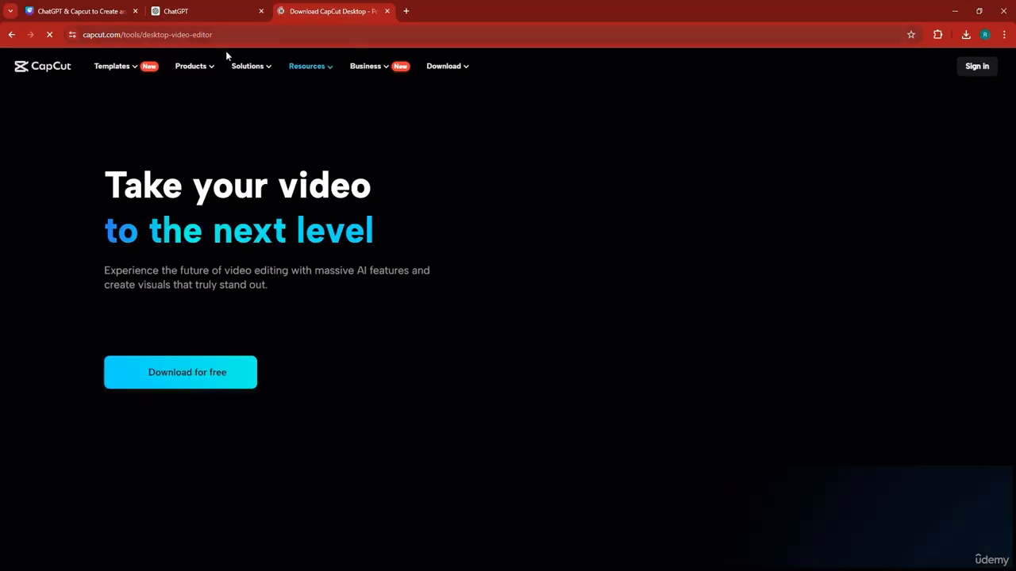
click(9, 34)
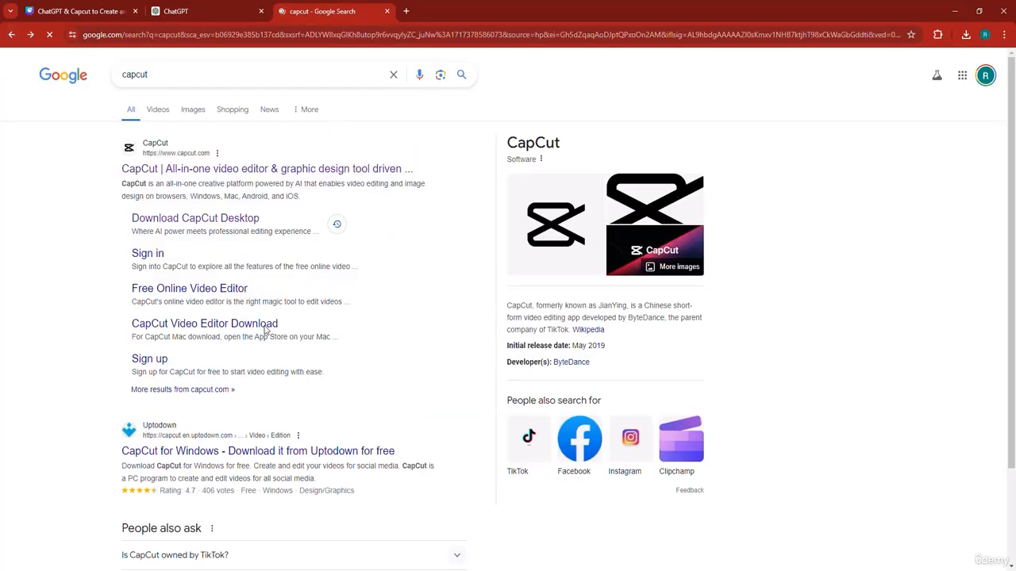
scroll(285, 349, down, 7)
scroll(288, 349, down, 2)
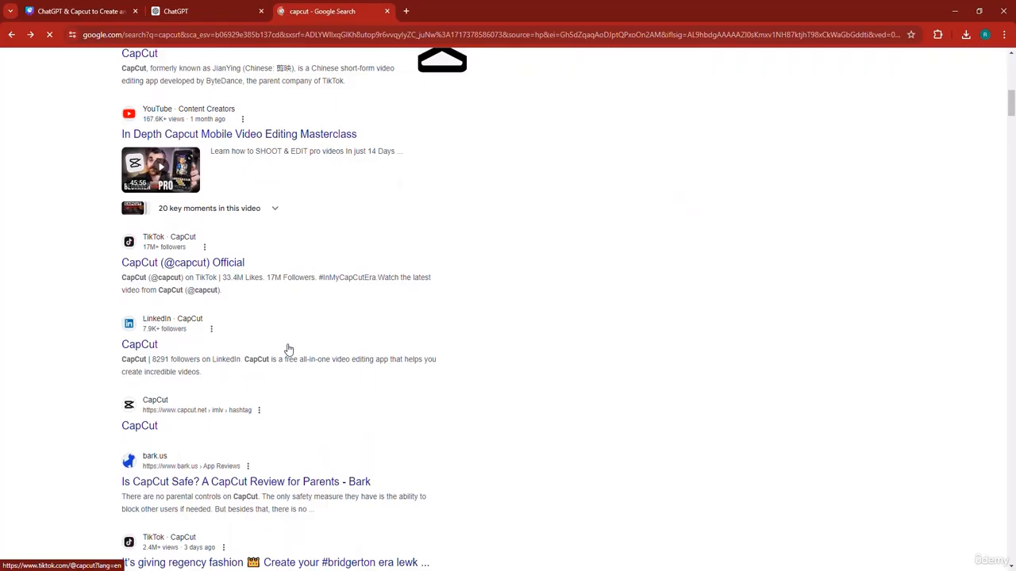
scroll(286, 349, down, 7)
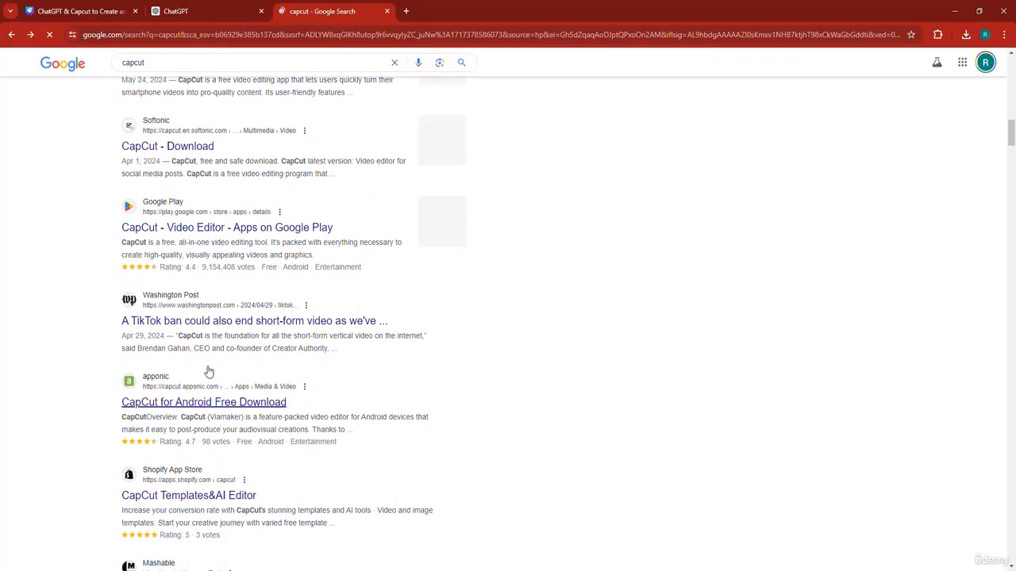
scroll(215, 369, down, 3)
scroll(232, 290, down, 6)
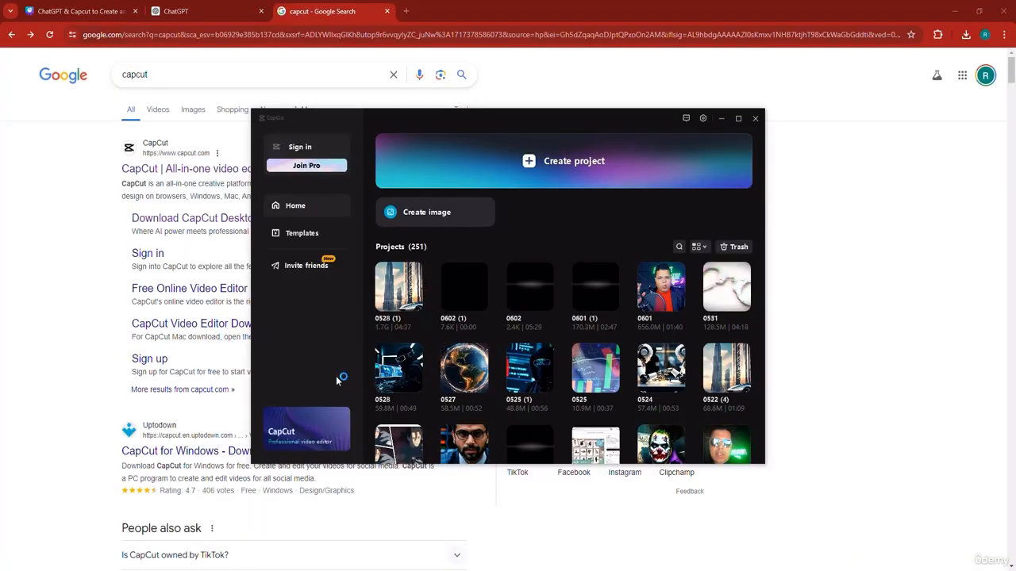
- Switch to the CapCut desktop app, create a new project and import the red Ferrari video clip
click(562, 172)
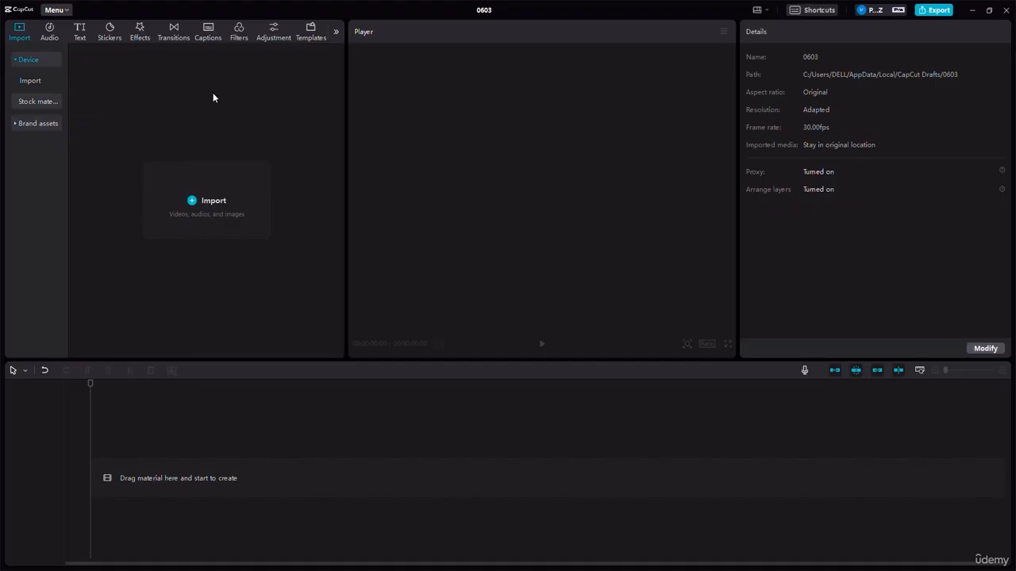
click(207, 212)
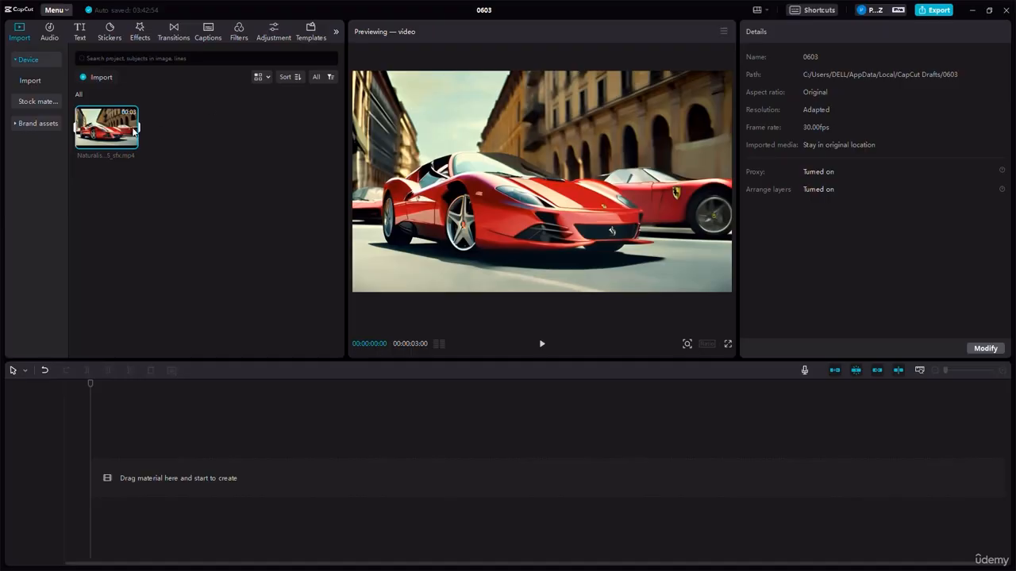
mouse_move(131, 117)
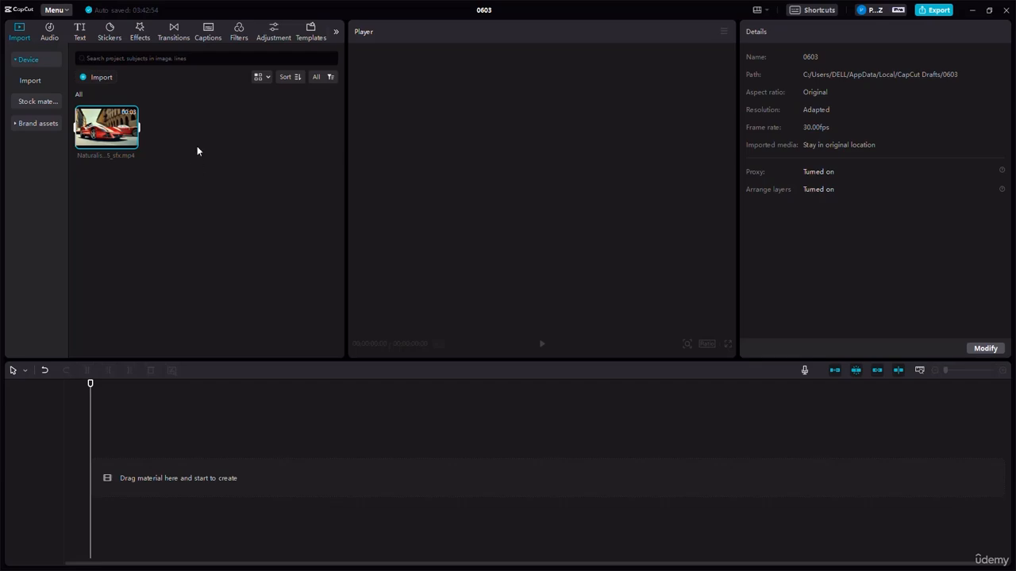
- Create a new folder in the project media and rename it SCENE 1
right_click(197, 149)
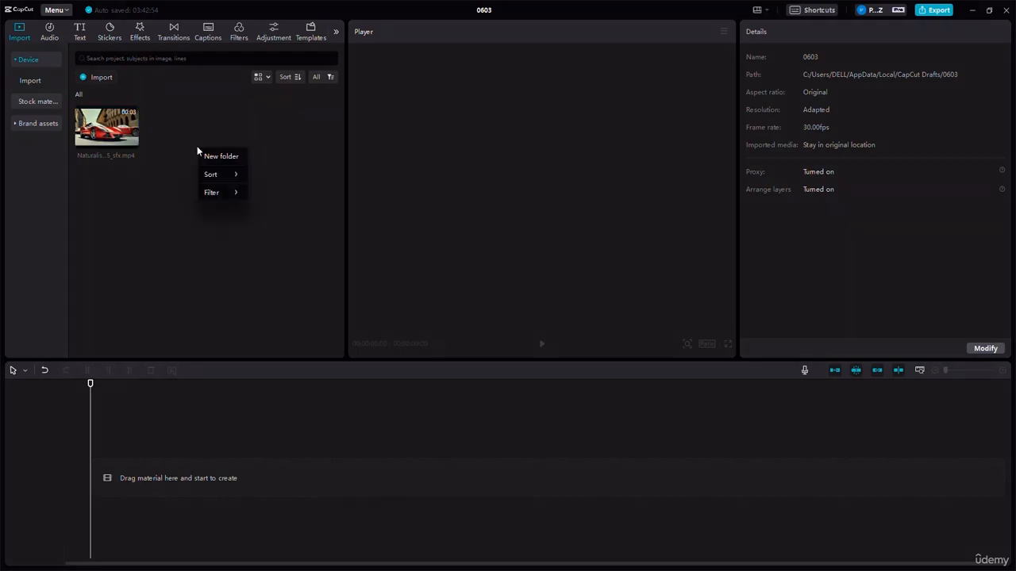
click(211, 160)
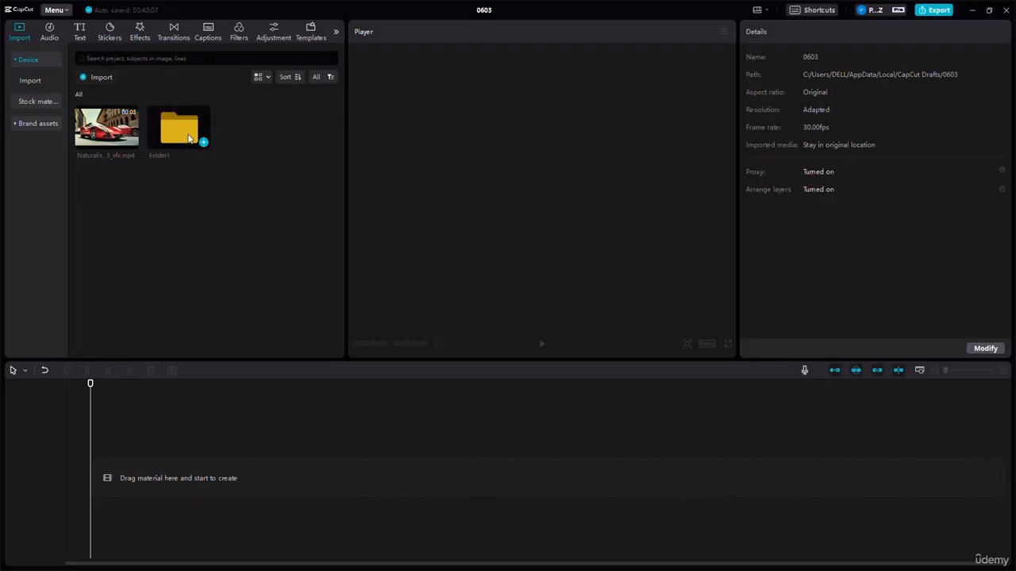
right_click(189, 139)
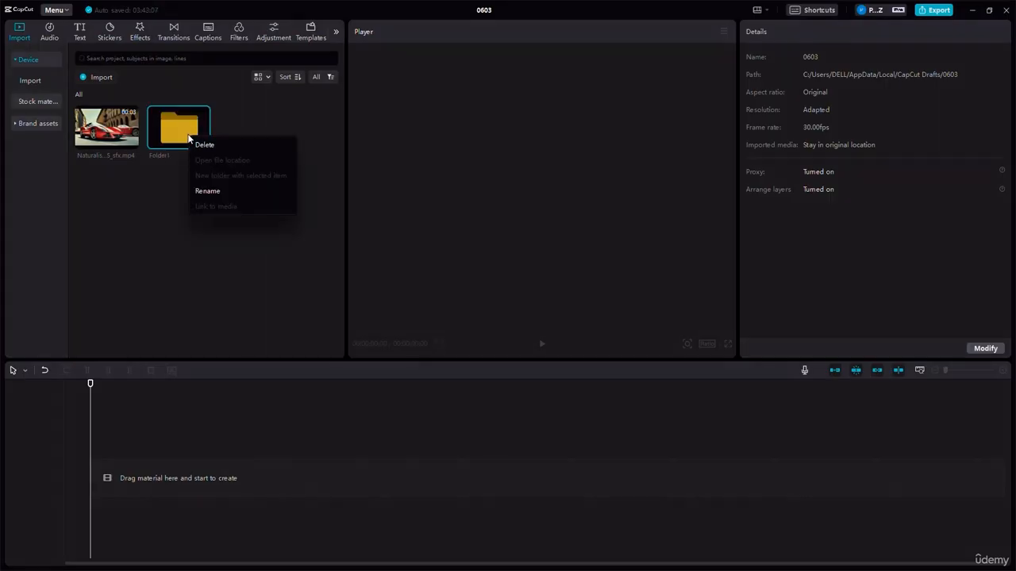
click(202, 190)
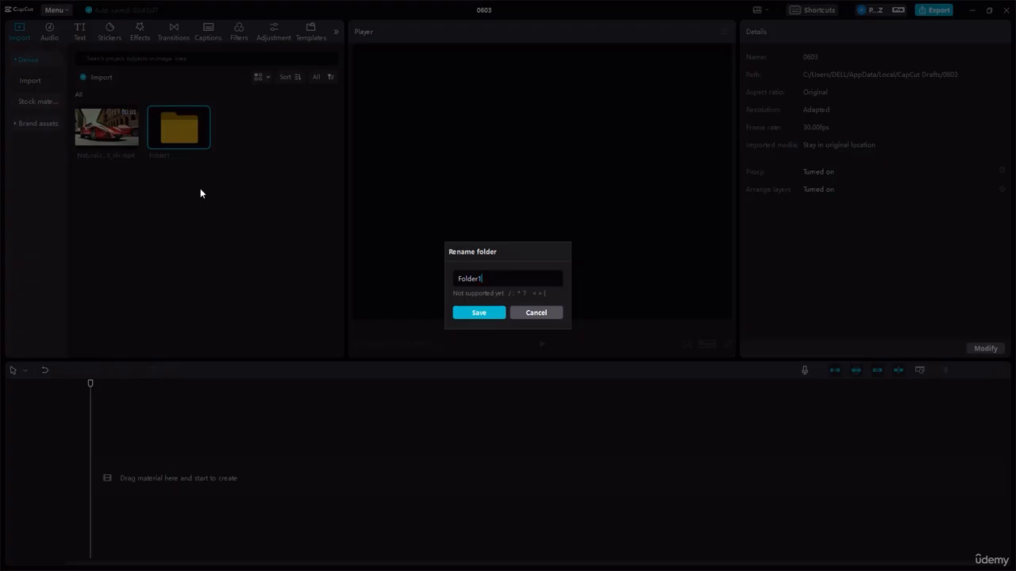
double_click(487, 279)
text(SCEE)
text(NE 1)
click(492, 314)
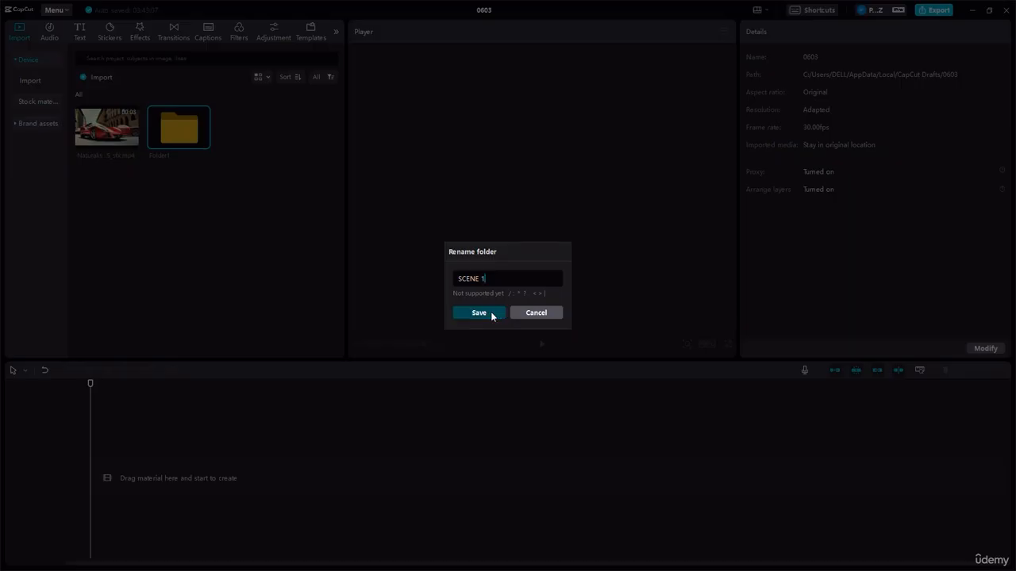
- Move the imported car clip into the SCENE 1 folder and open that folder
click(119, 141)
drag(111, 130, 167, 135)
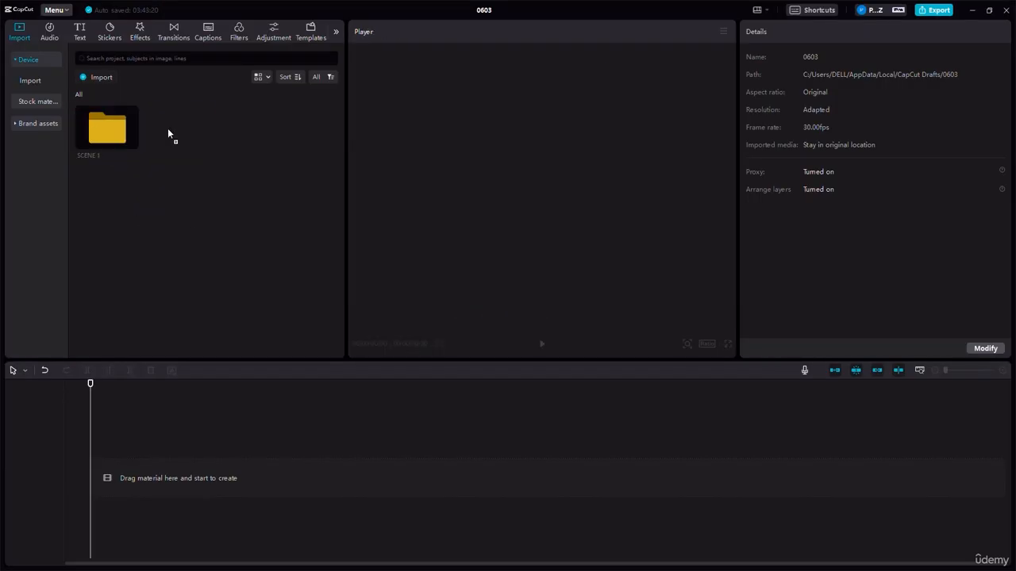
double_click(127, 139)
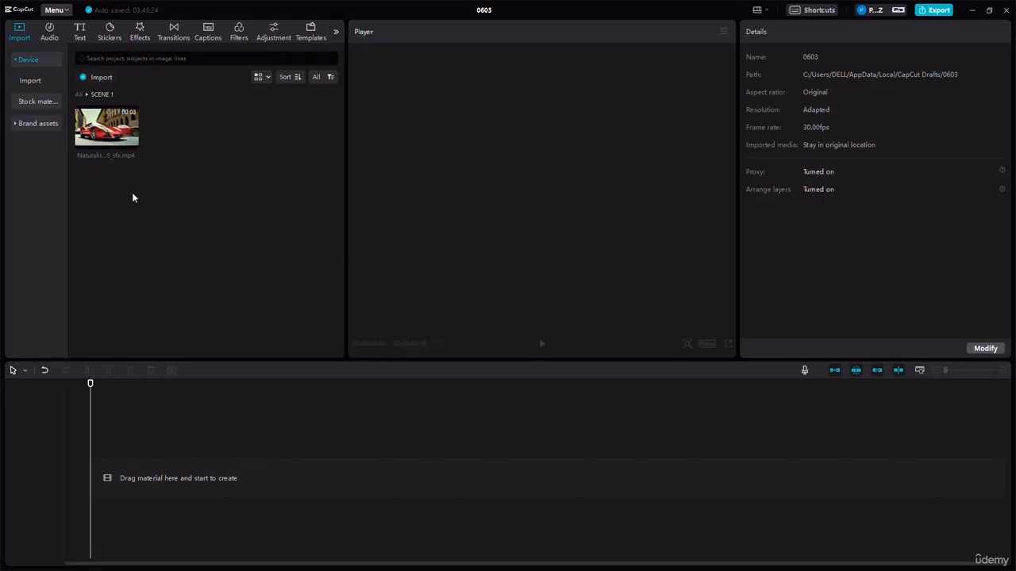
click(79, 95)
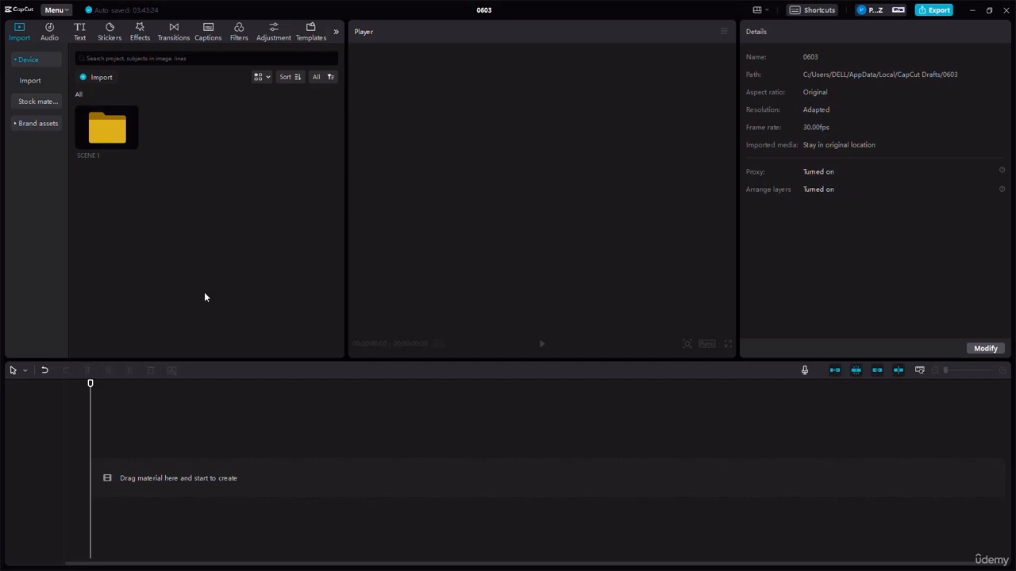
double_click(110, 128)
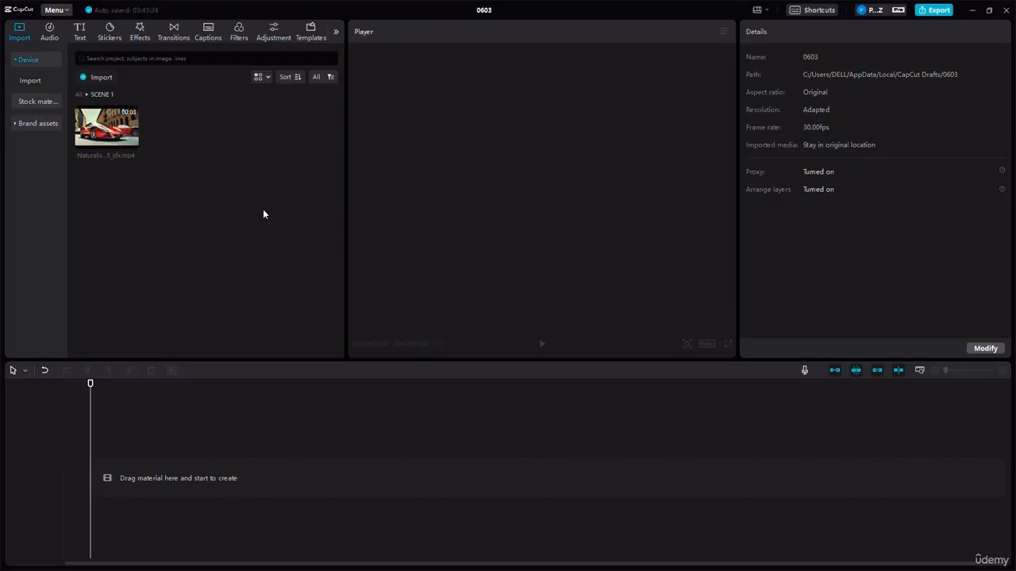
- Place the car clip from the SCENE 1 folder at the start of the main timeline track
drag(110, 127, 119, 388)
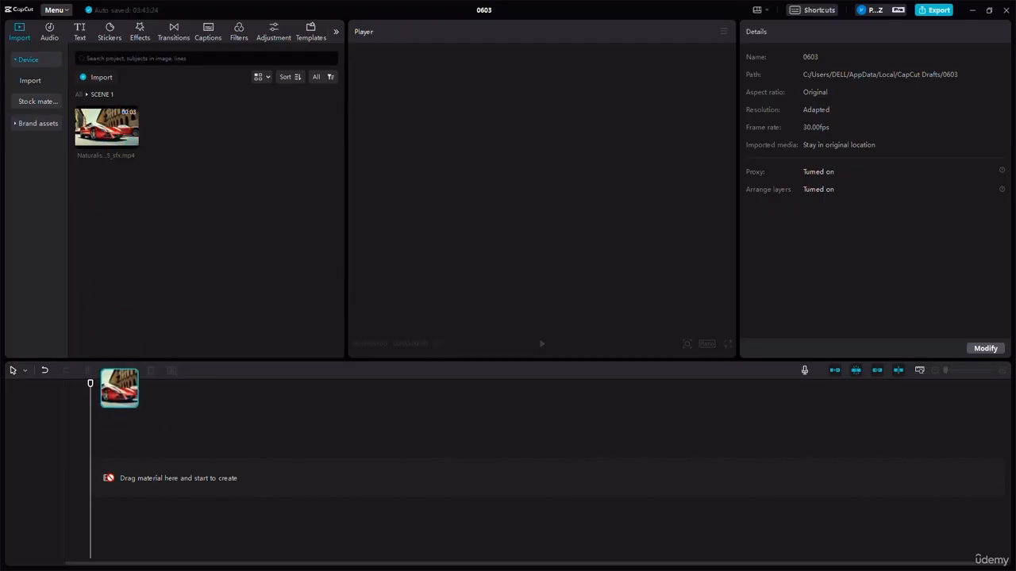
drag(108, 478, 102, 480)
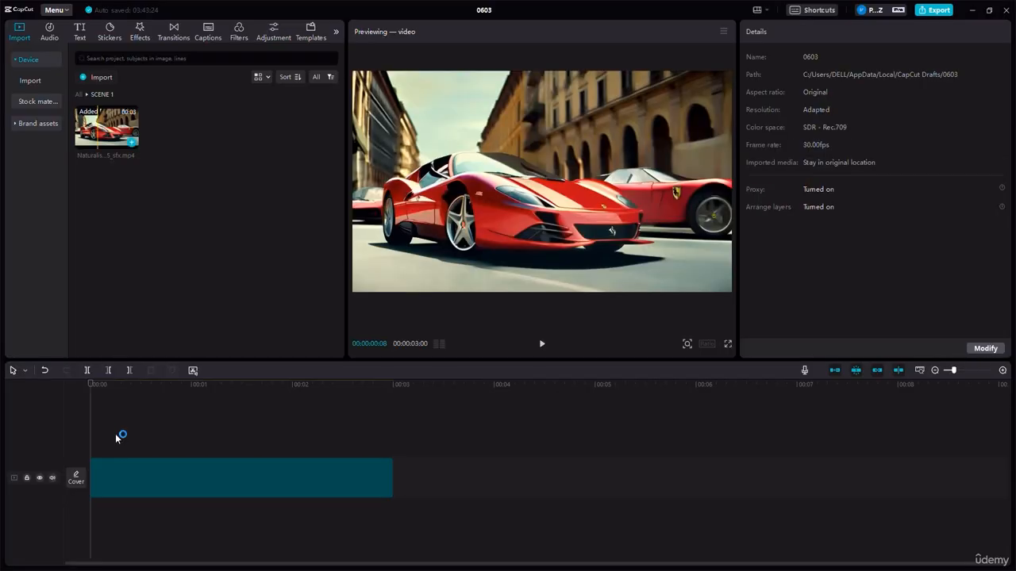
click(78, 485)
- Preview the car clip on the timeline and extract its audio onto a separate track
click(227, 480)
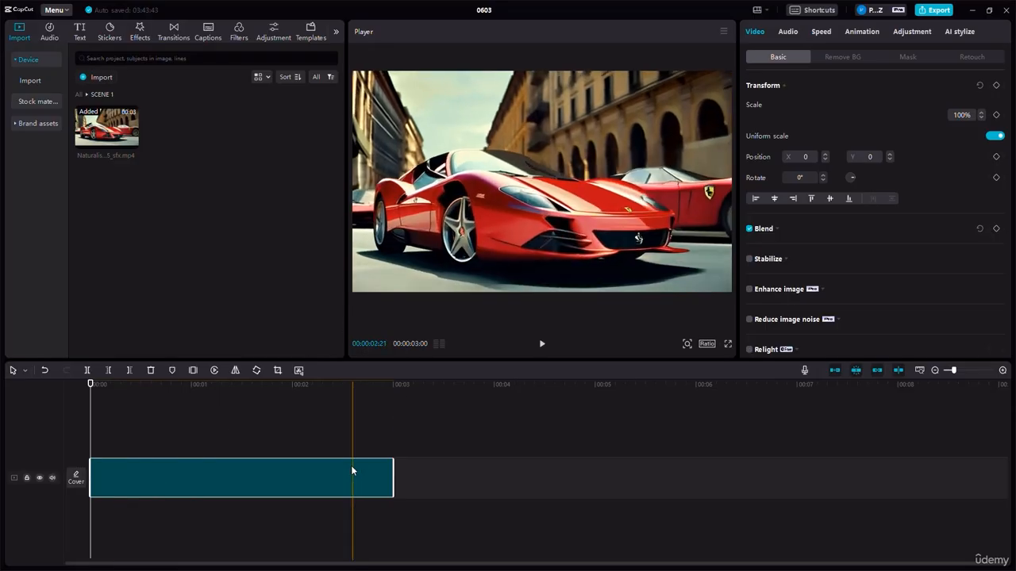
click(541, 346)
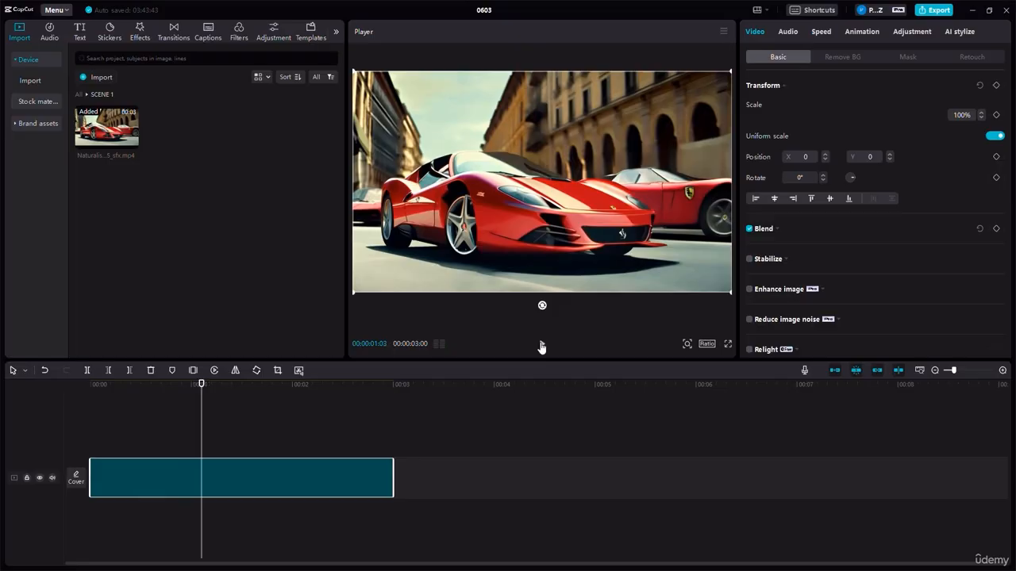
right_click(254, 476)
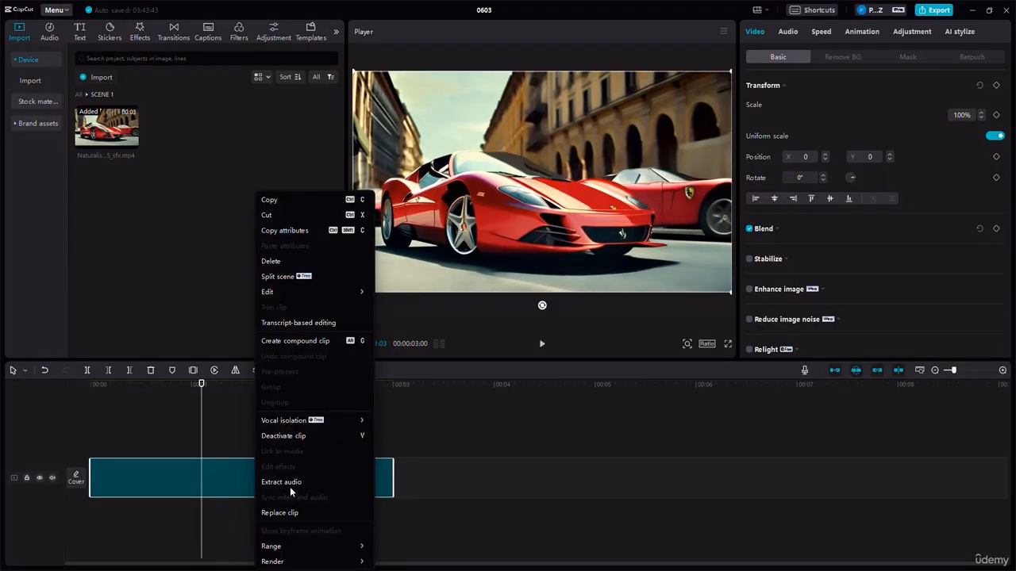
click(285, 483)
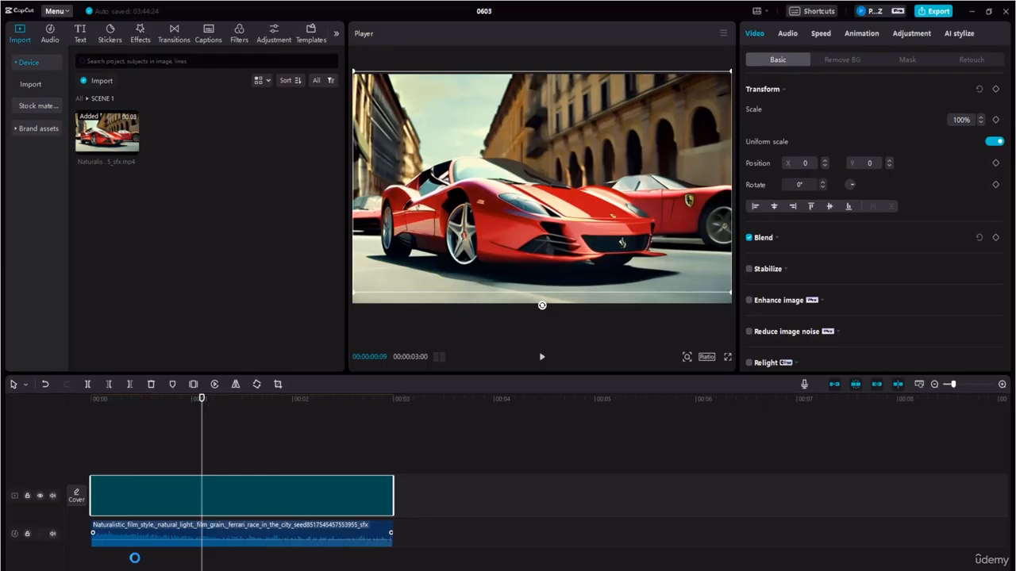
- Try to move the extracted audio above the video, and shift the video clip up one track and back
click(141, 524)
drag(141, 524, 126, 405)
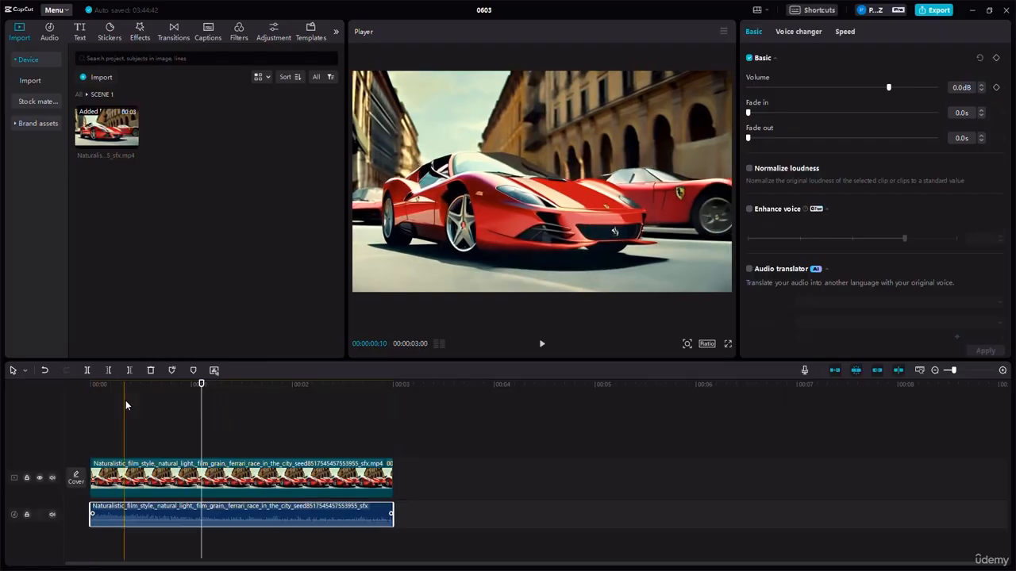
drag(141, 515, 141, 390)
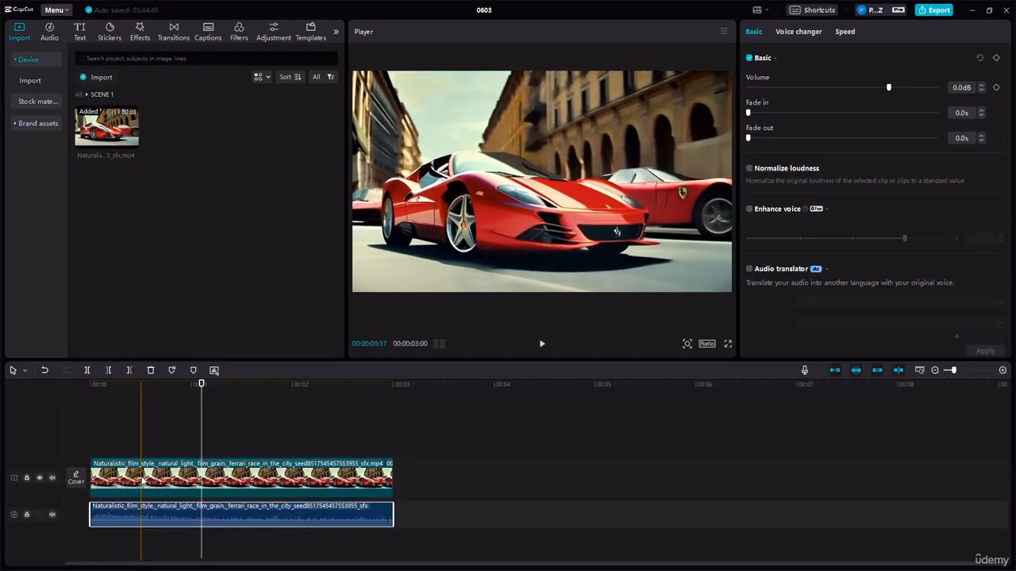
drag(140, 461, 141, 447)
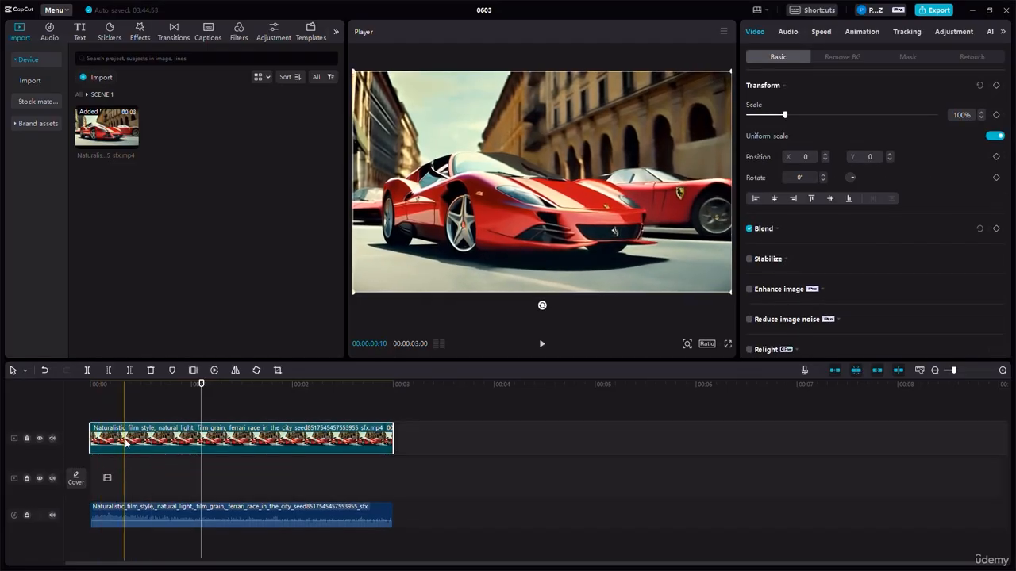
drag(126, 443, 109, 468)
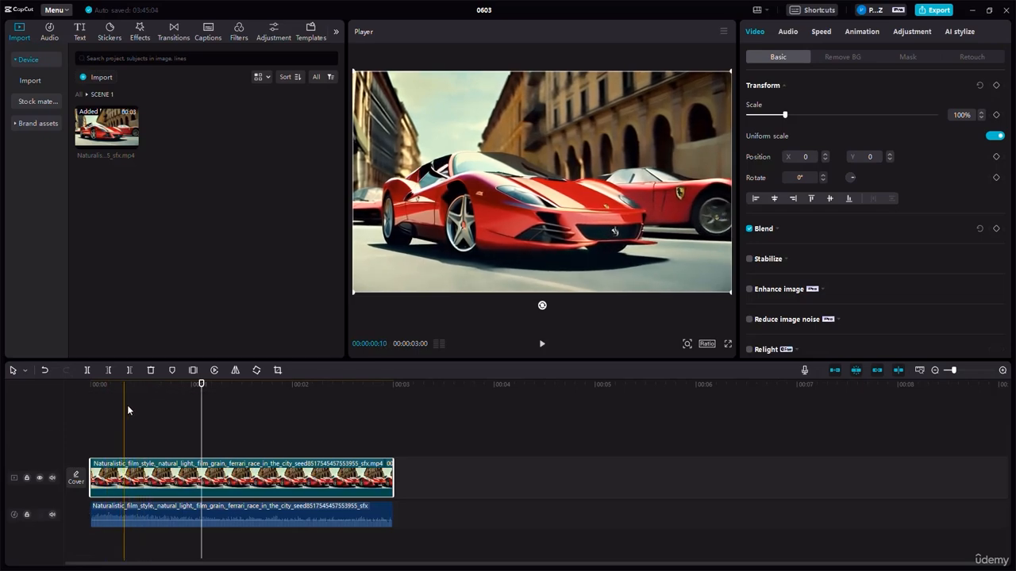
- Split the video clip on the main track at 00:00:02:00
click(141, 386)
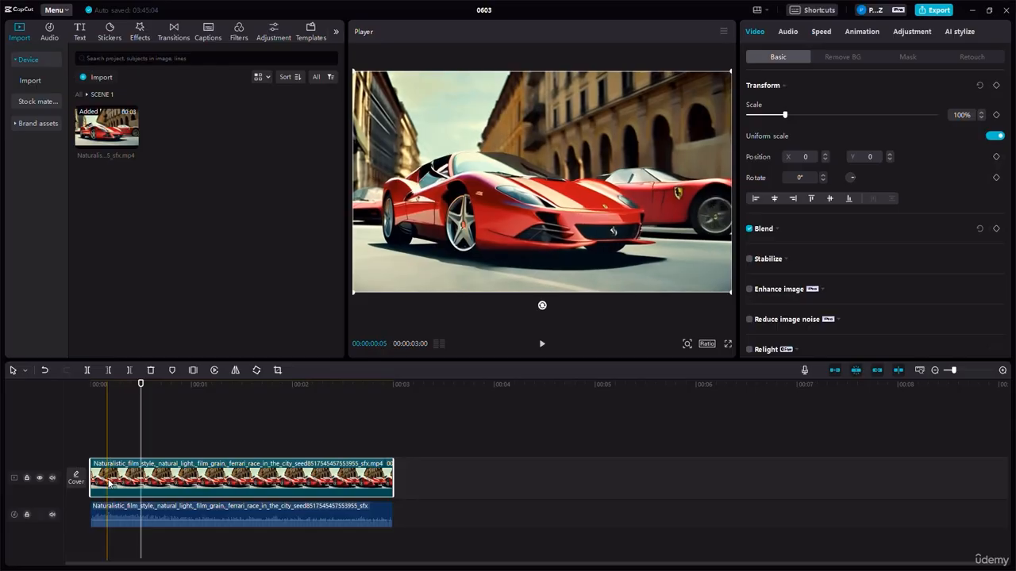
drag(139, 384, 292, 386)
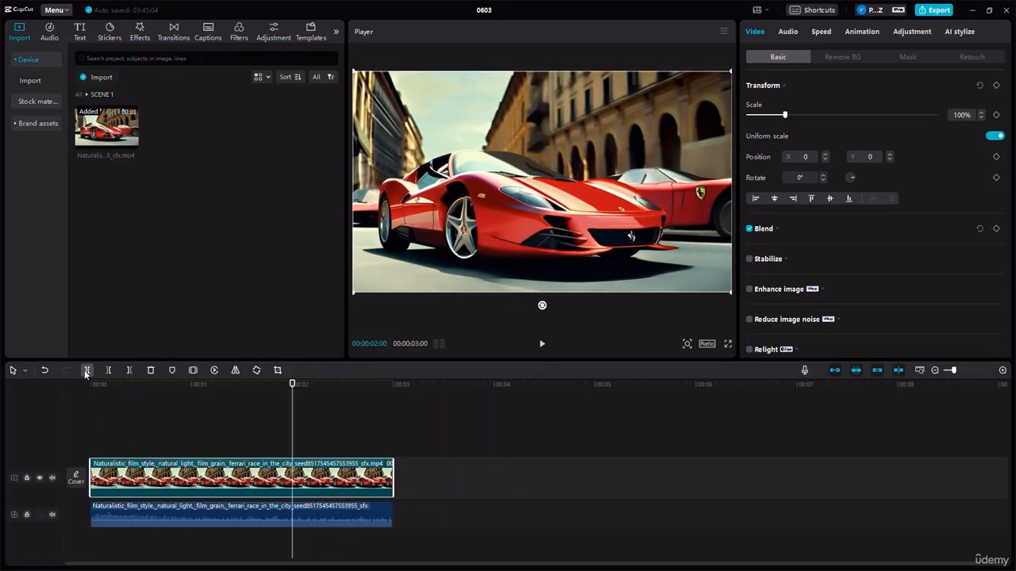
click(86, 371)
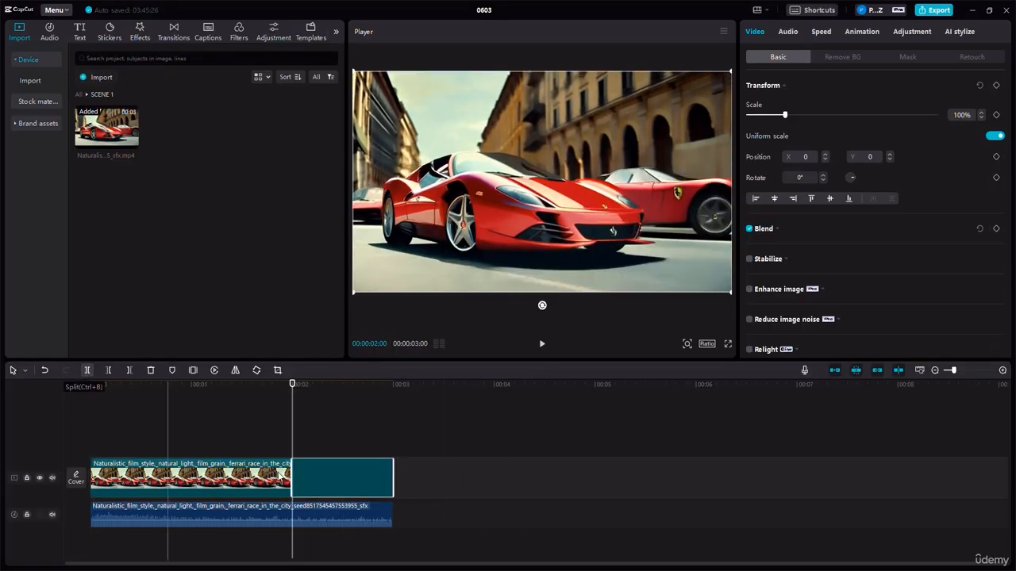
- Turn off the main track magnet and move the second video segment along the main track to start at about 7 seconds
drag(316, 491, 905, 471)
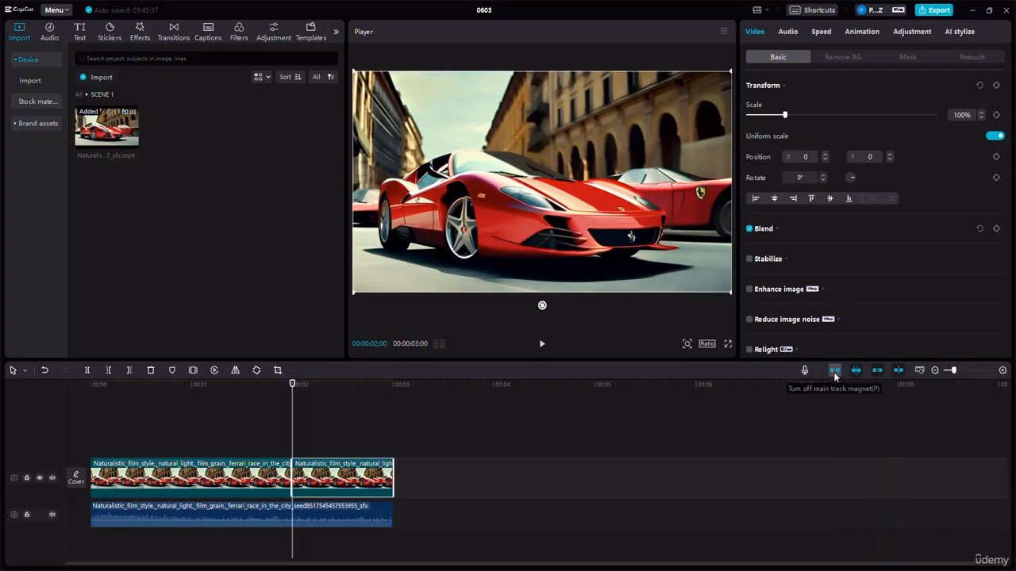
click(833, 372)
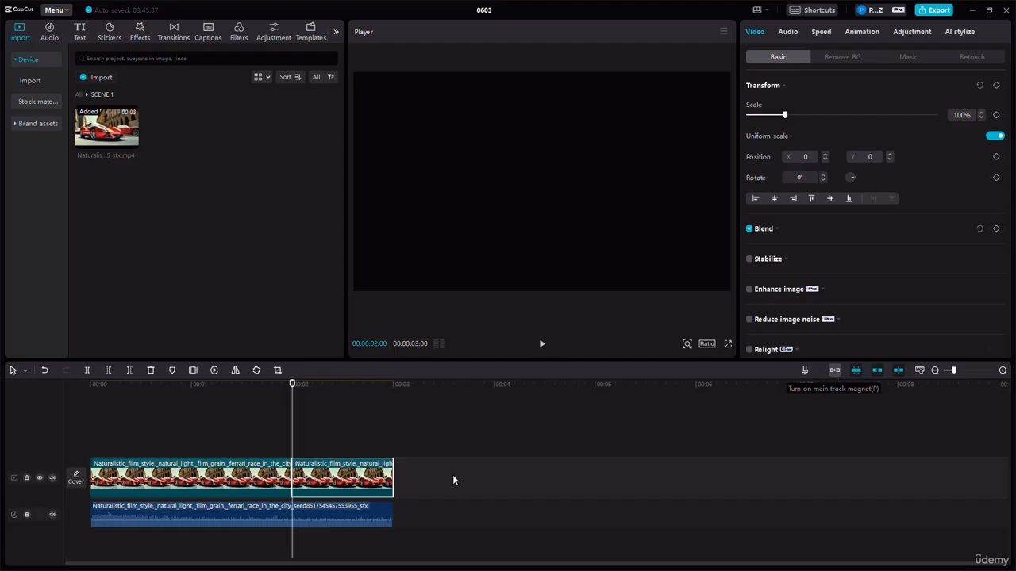
drag(362, 476, 837, 480)
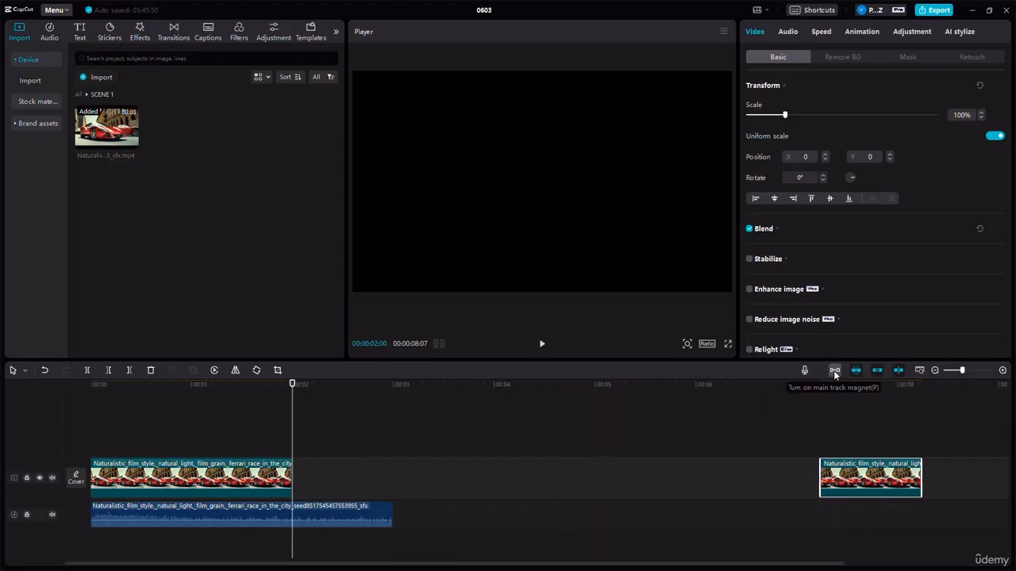
- Turn the main track magnet back on to close the gap, and undo back to the two adjoining video segments
click(834, 371)
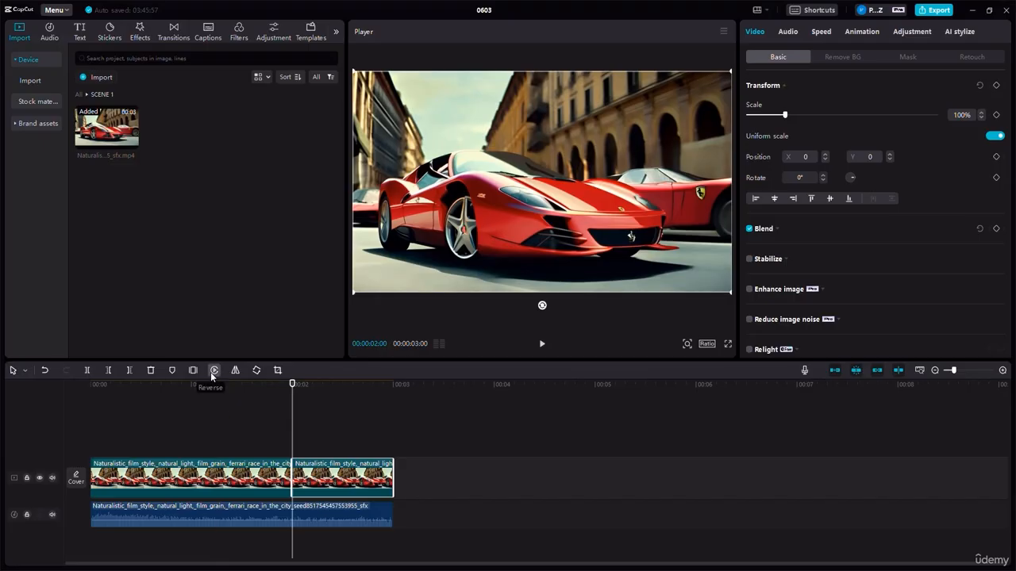
click(44, 371)
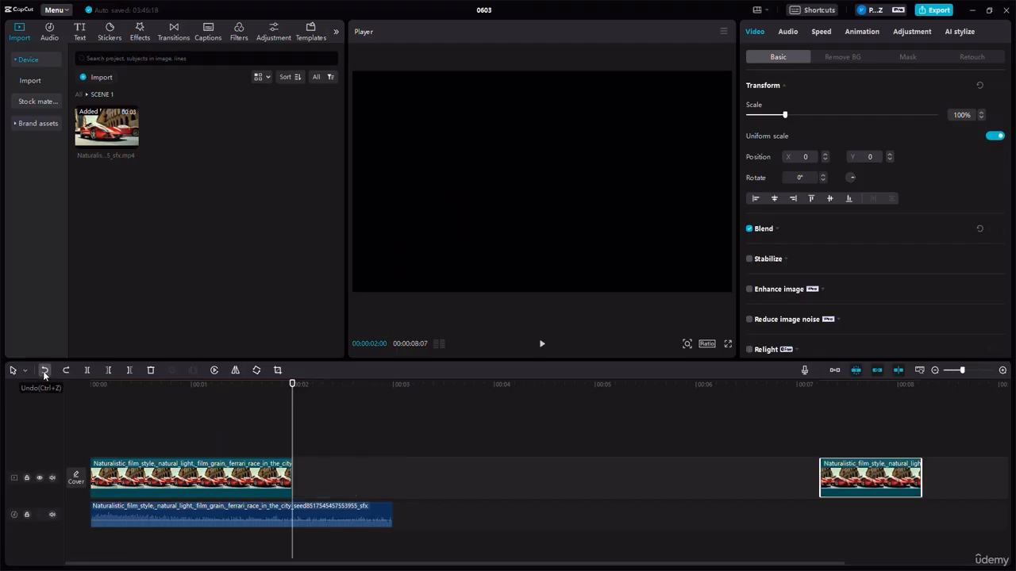
click(45, 370)
click(45, 371)
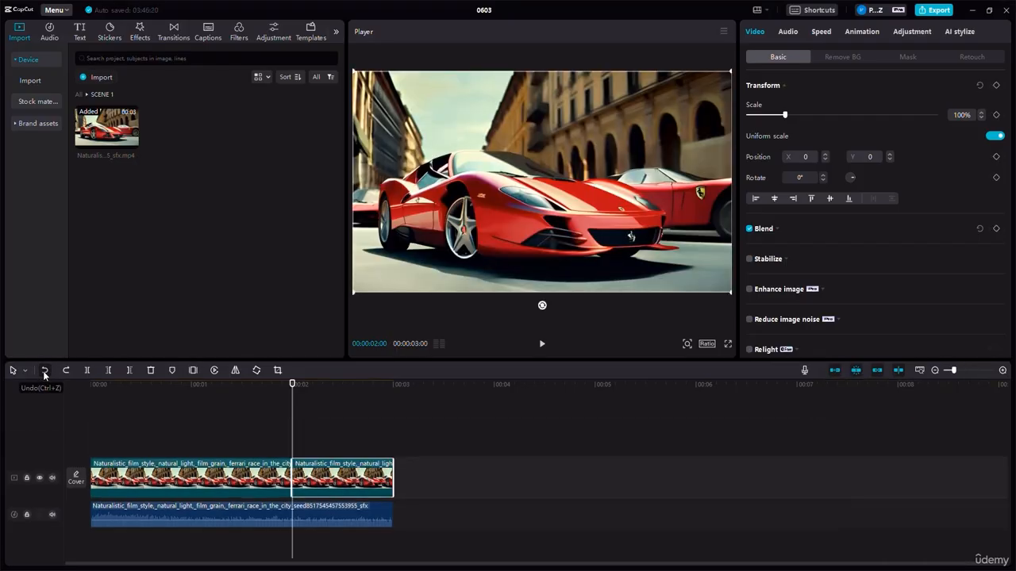
- Undo the video clip's split at 2 seconds and redo it
click(44, 371)
click(45, 371)
click(45, 370)
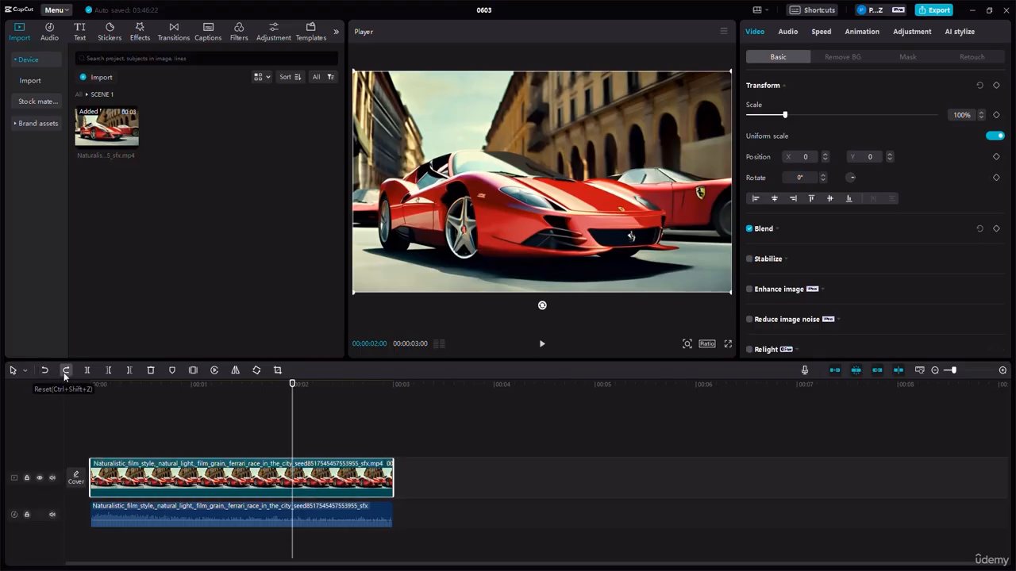
click(65, 371)
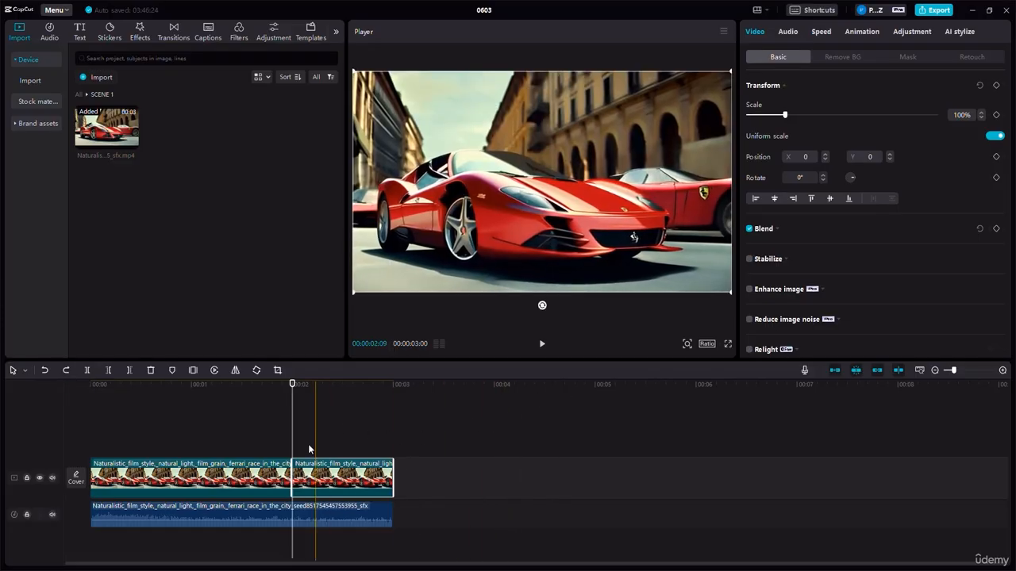
- Select both video segments on the main track and combine them into a compound clip
click(245, 444)
click(324, 480)
click(274, 479)
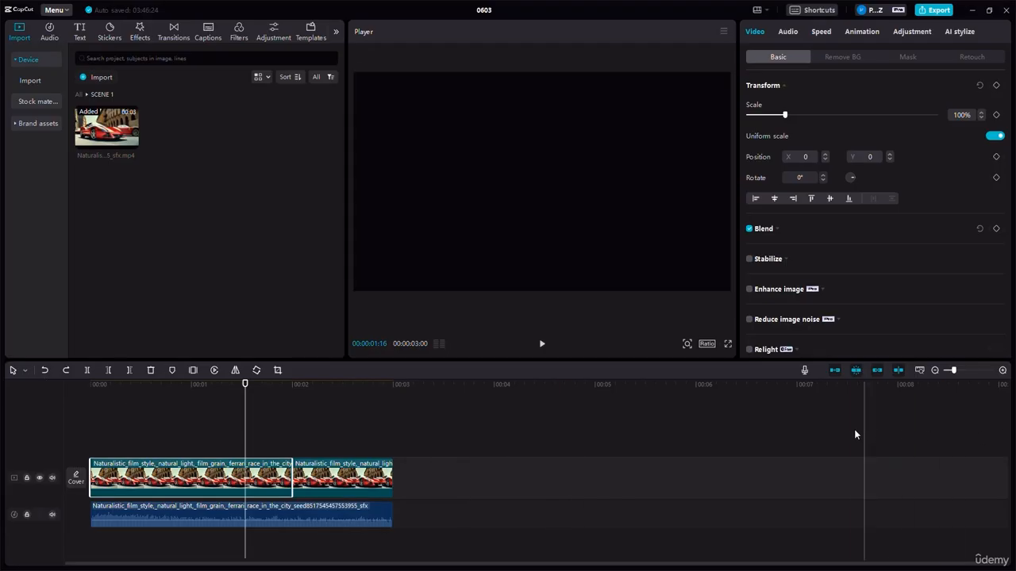
drag(157, 438, 395, 477)
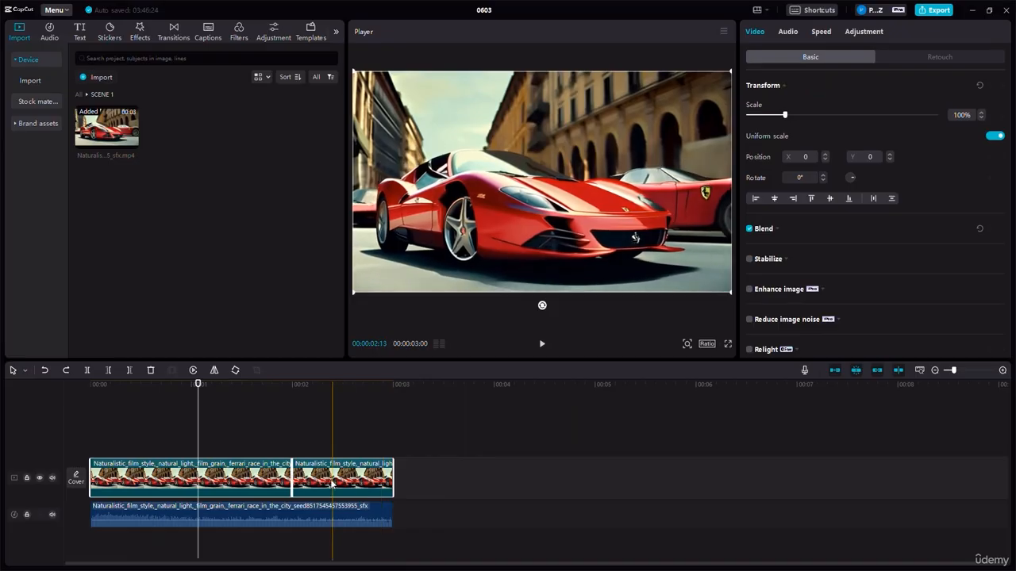
right_click(332, 482)
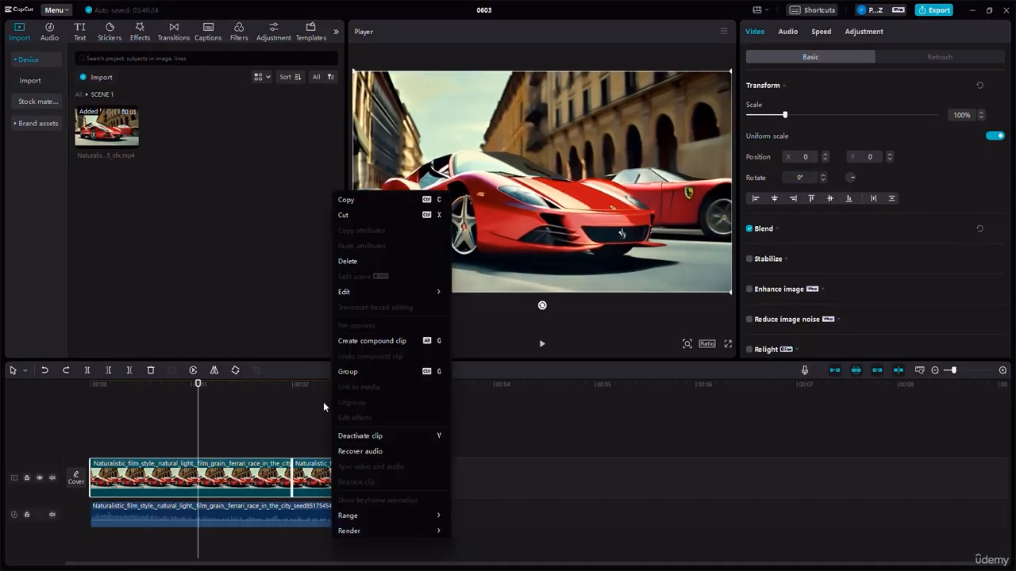
click(357, 341)
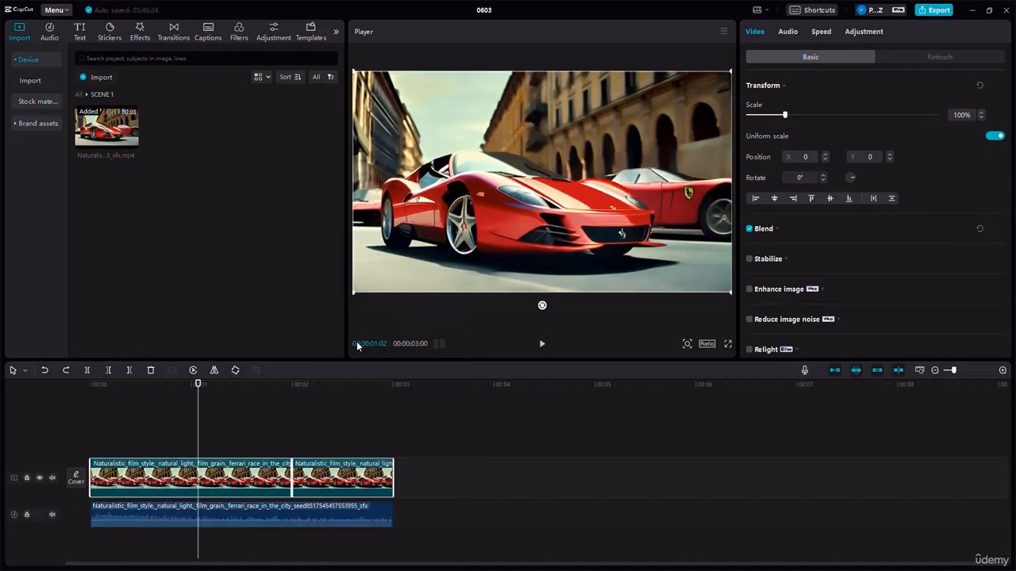
click(169, 484)
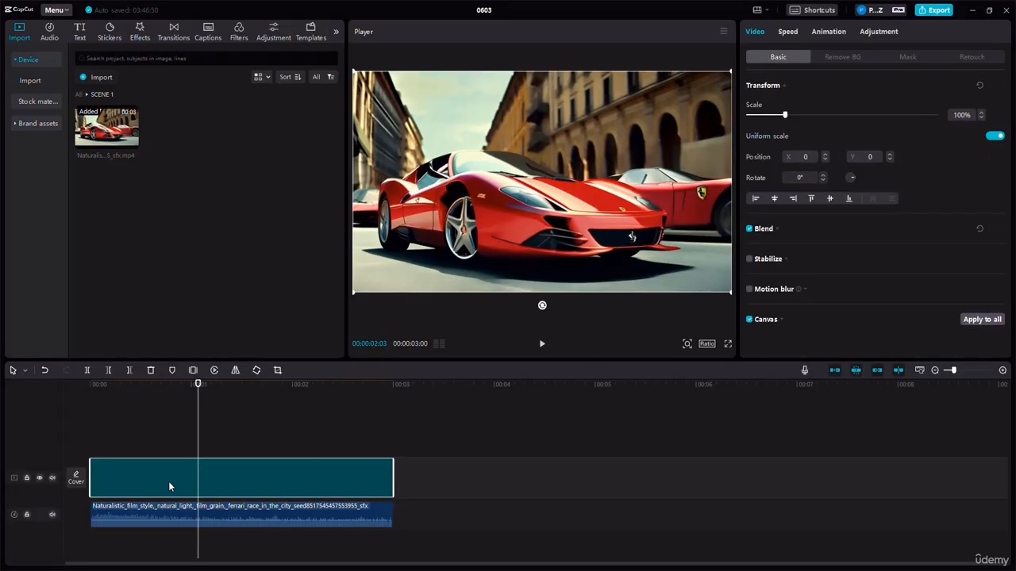
- Delete the compound clip from the main track and undo the deletion
click(330, 482)
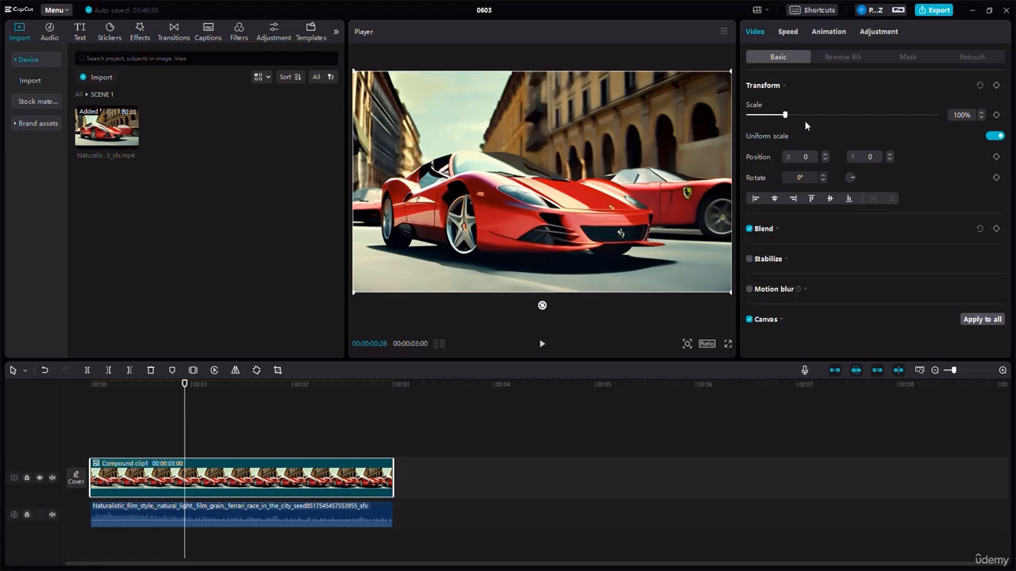
click(150, 371)
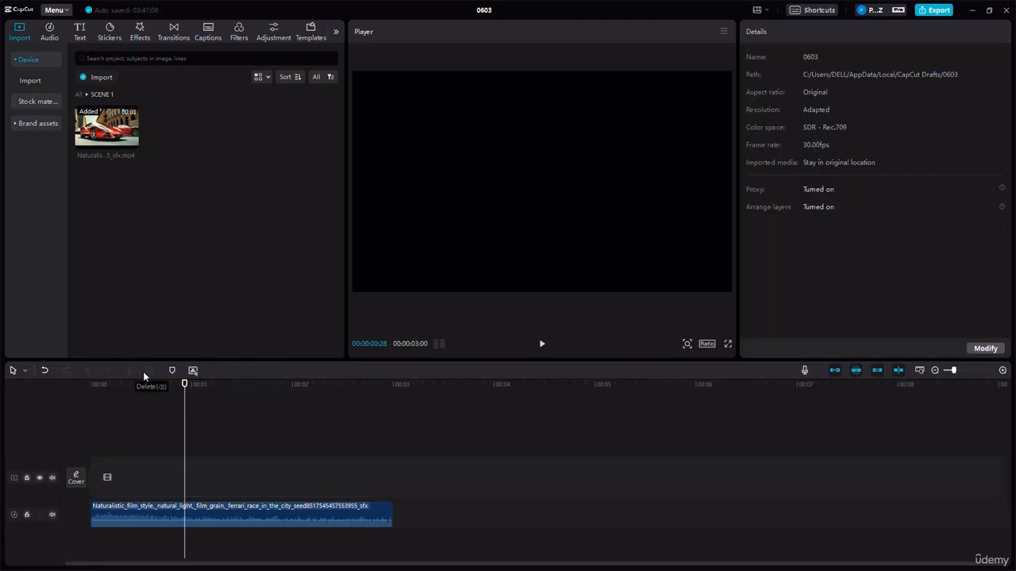
click(45, 370)
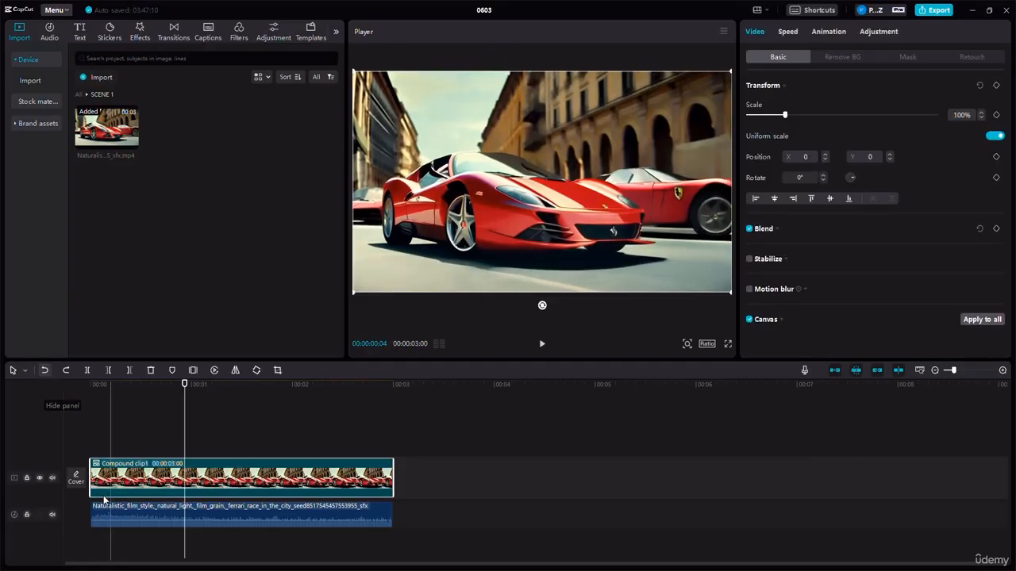
- Hide the main video track and show it again, and toggle its mute on and off
click(38, 478)
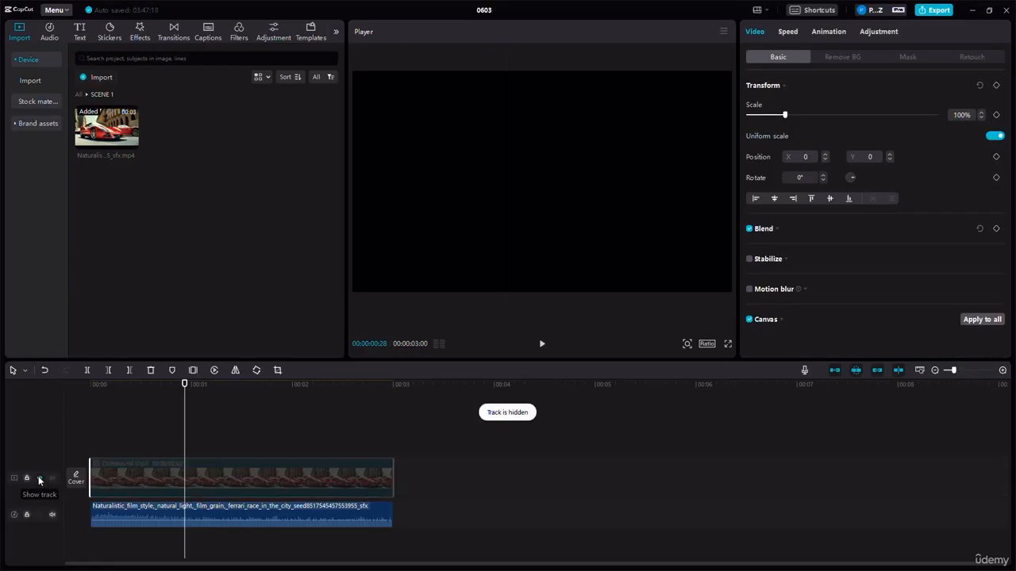
click(42, 479)
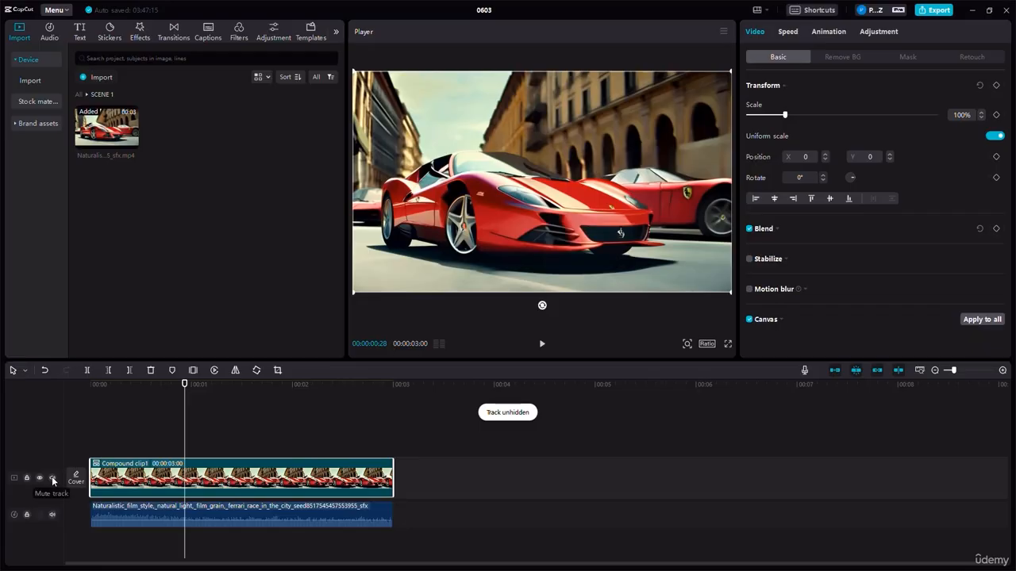
click(51, 476)
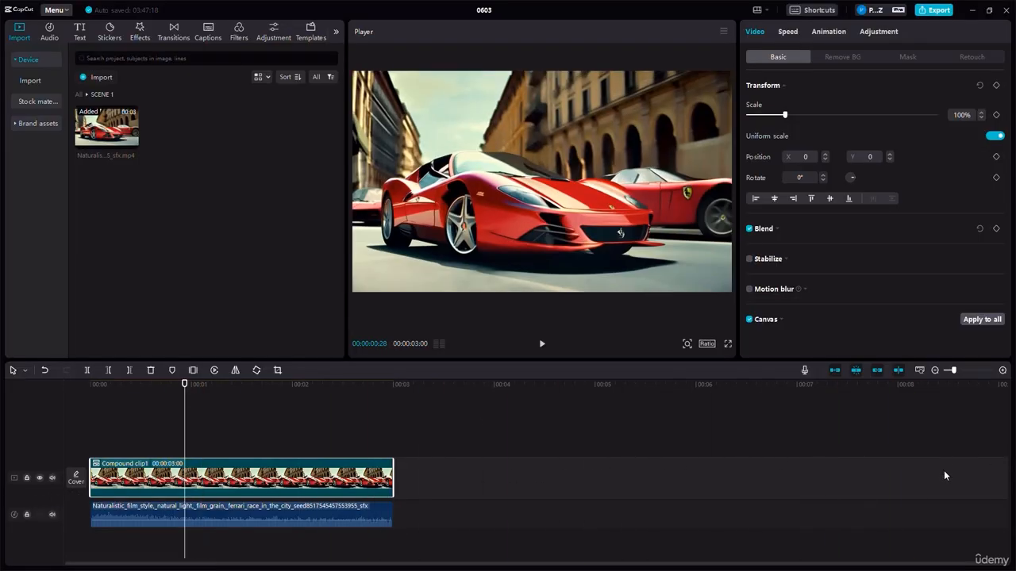
click(936, 371)
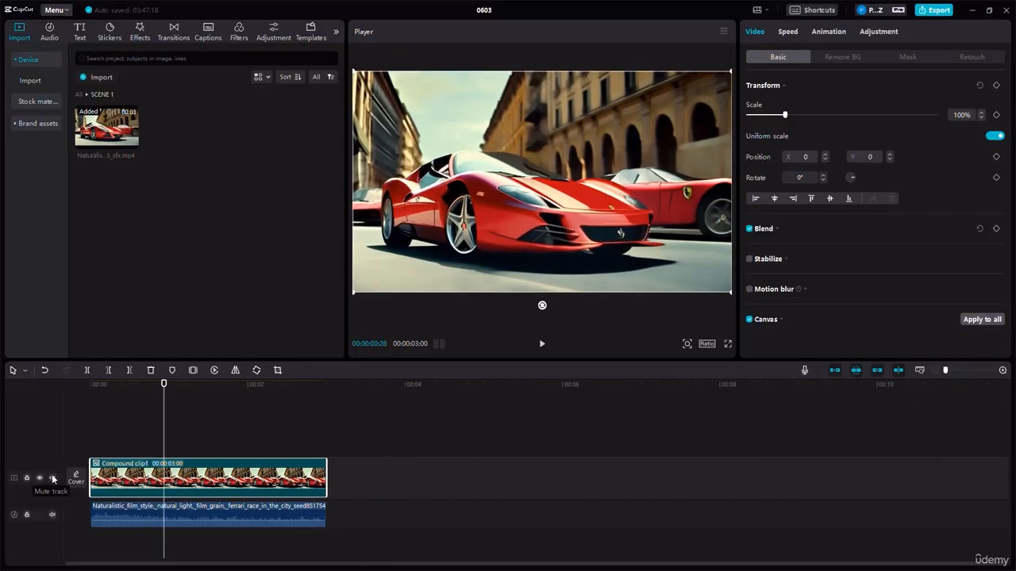
click(53, 478)
click(50, 478)
- Lock the main video track and unlock it again
click(27, 478)
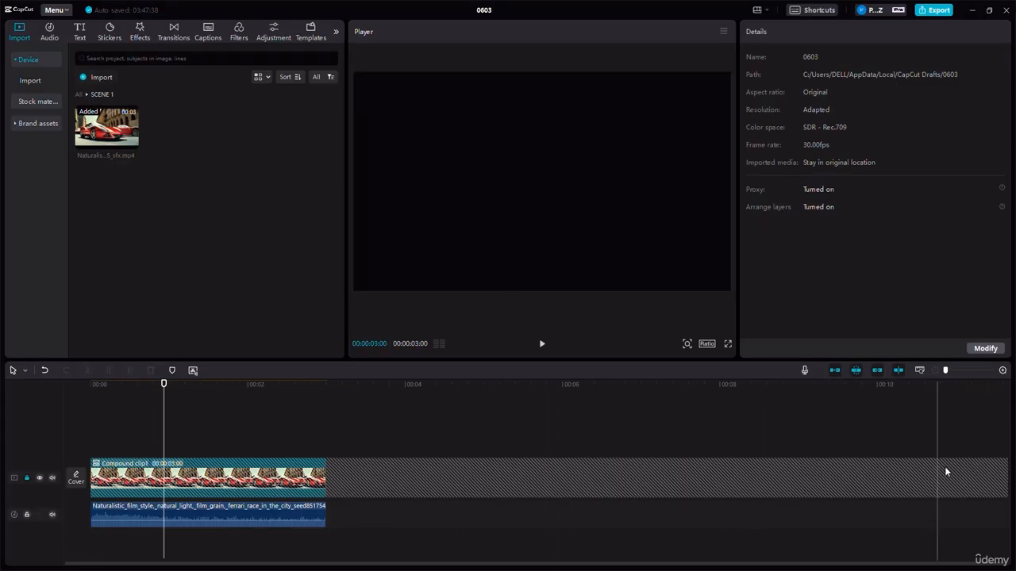
click(26, 479)
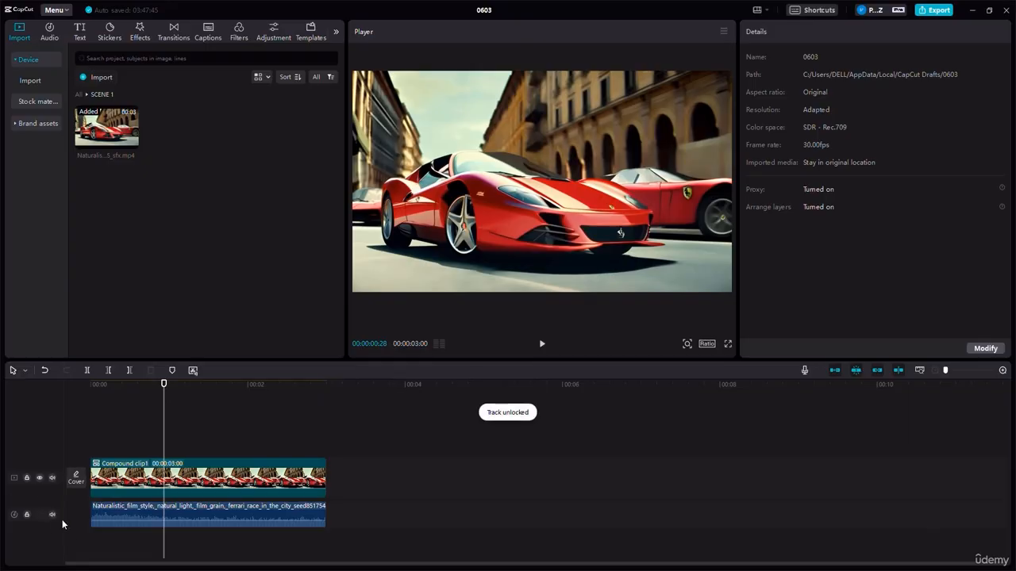
- Select the extracted audio clip and preview the timeline with its sound
click(113, 510)
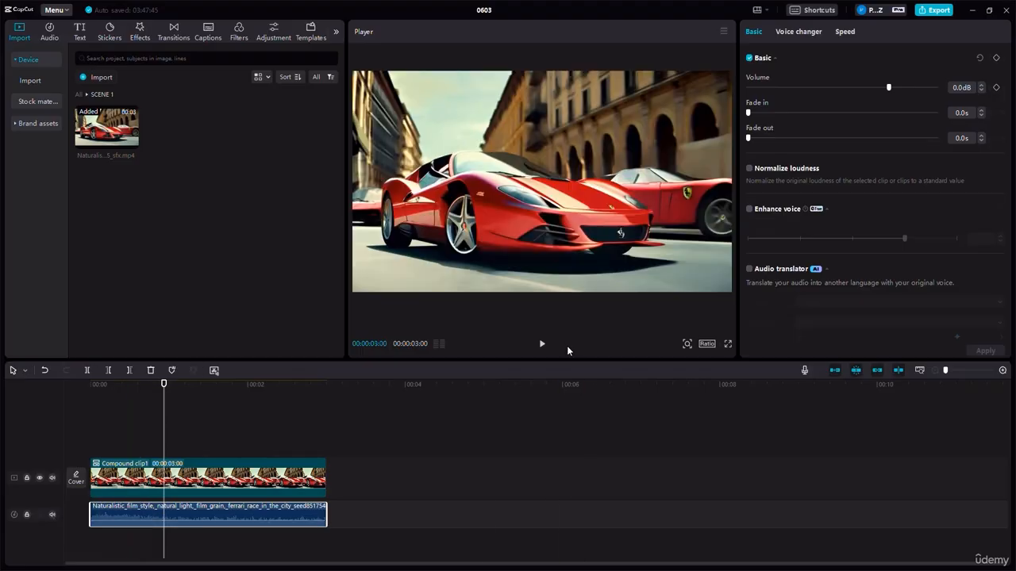
click(539, 350)
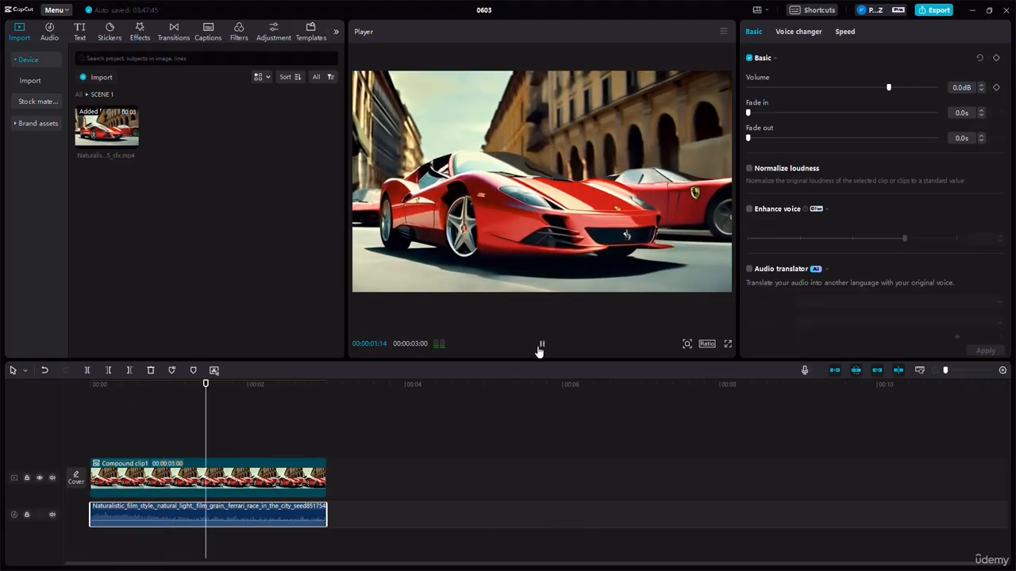
click(539, 349)
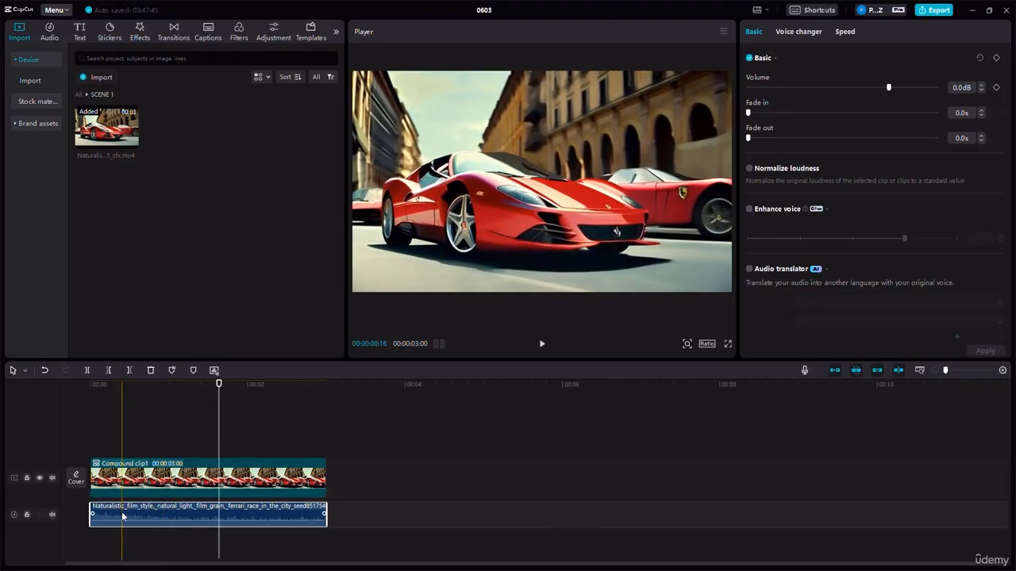
- Mute the extracted audio track, play the timeline without sound, and unmute the track
click(53, 515)
click(169, 411)
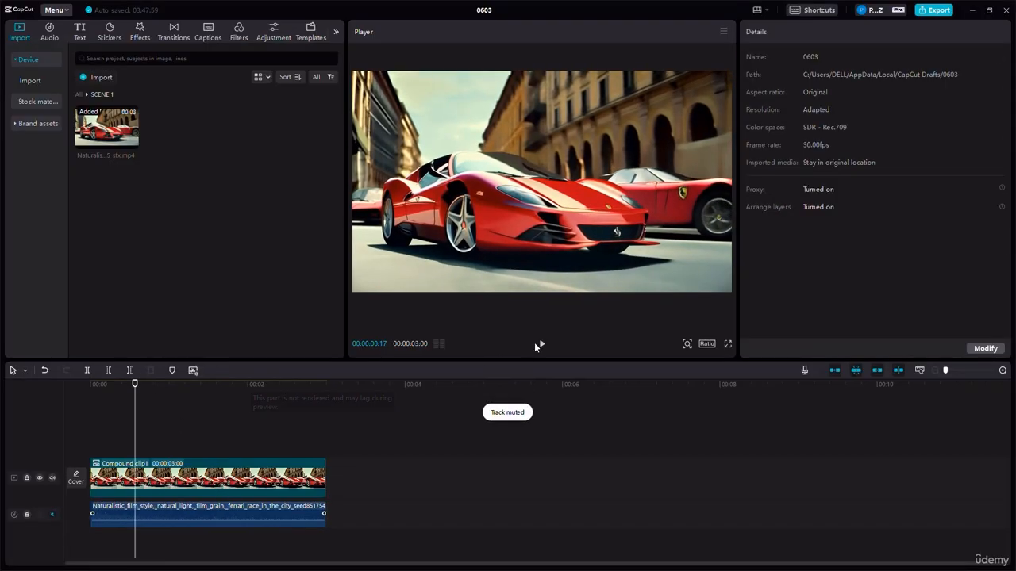
click(539, 346)
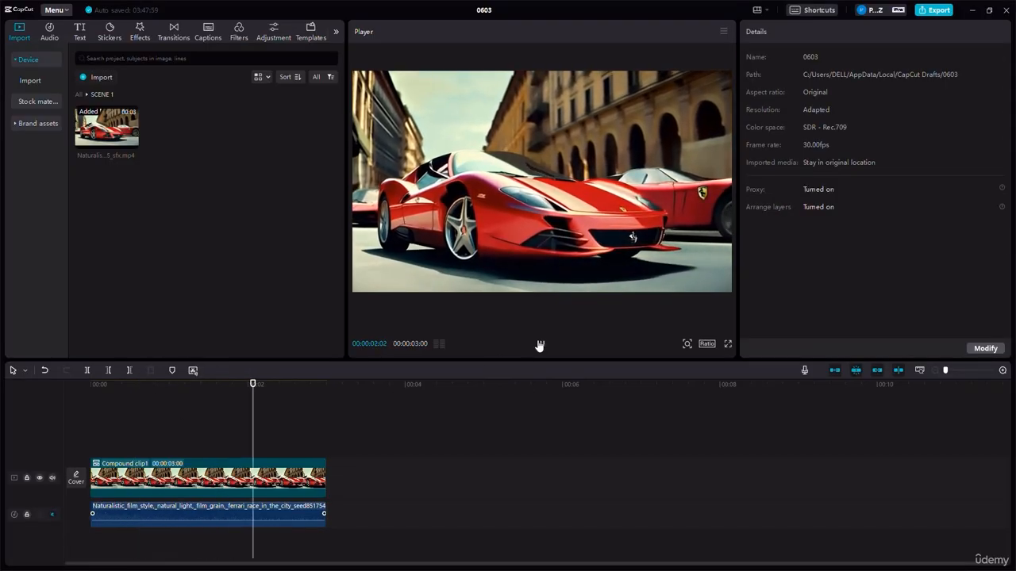
click(539, 344)
click(116, 516)
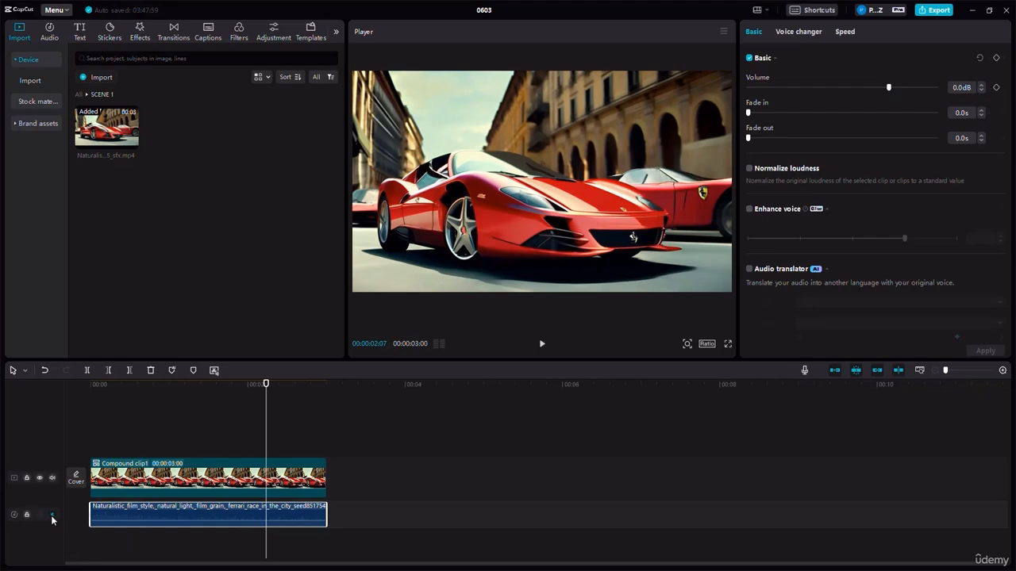
click(53, 515)
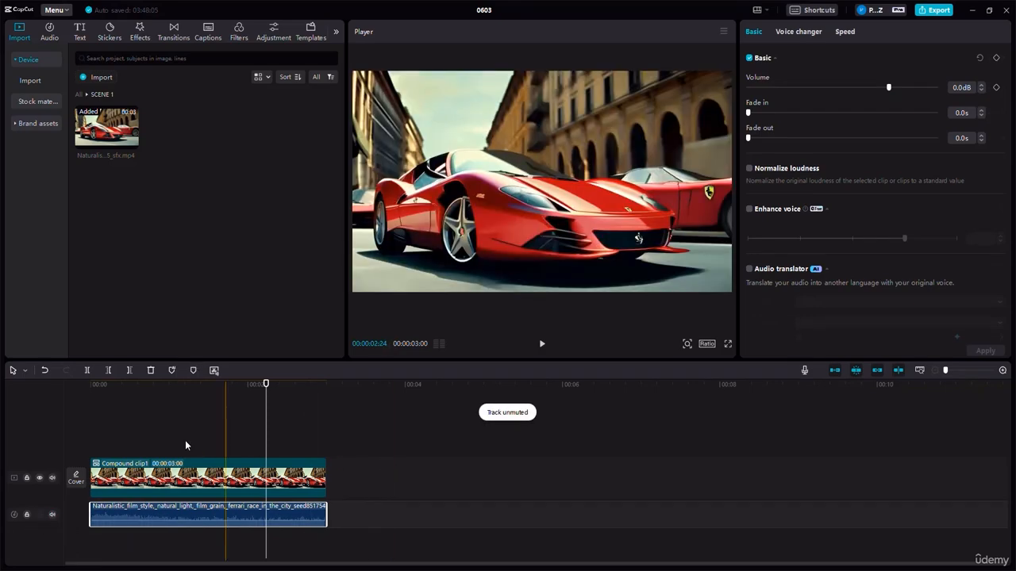
- Reverse the compound clip on the main track
click(185, 476)
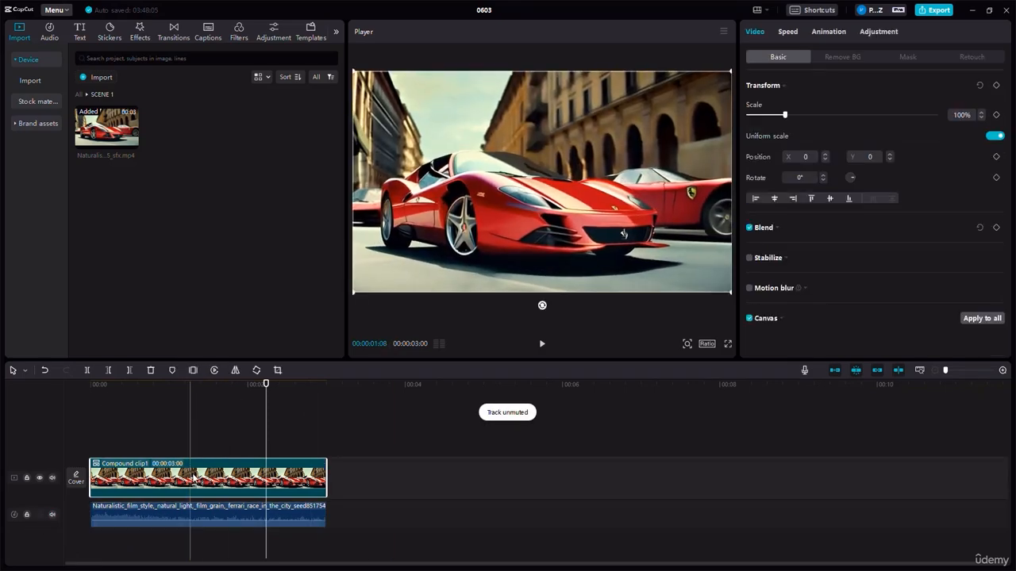
click(215, 371)
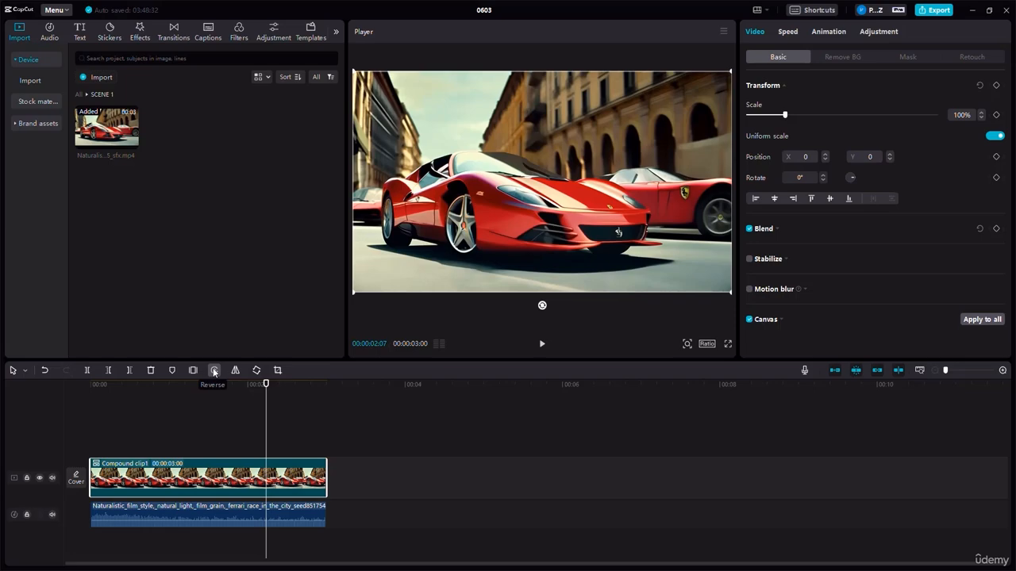
- Mute the extracted audio track and play the timeline from 00:00:00:00 to the end
click(115, 403)
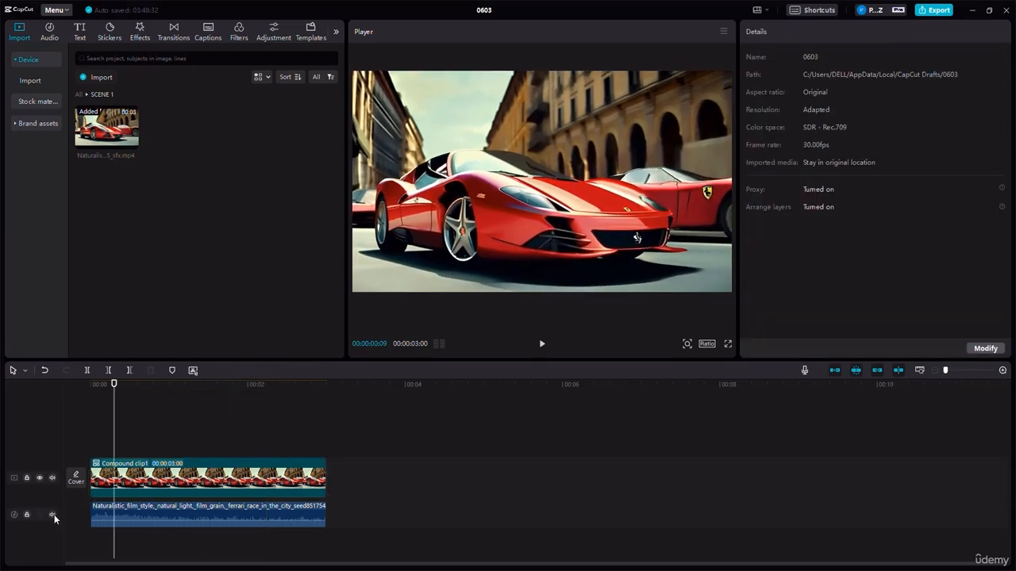
drag(114, 404, 84, 407)
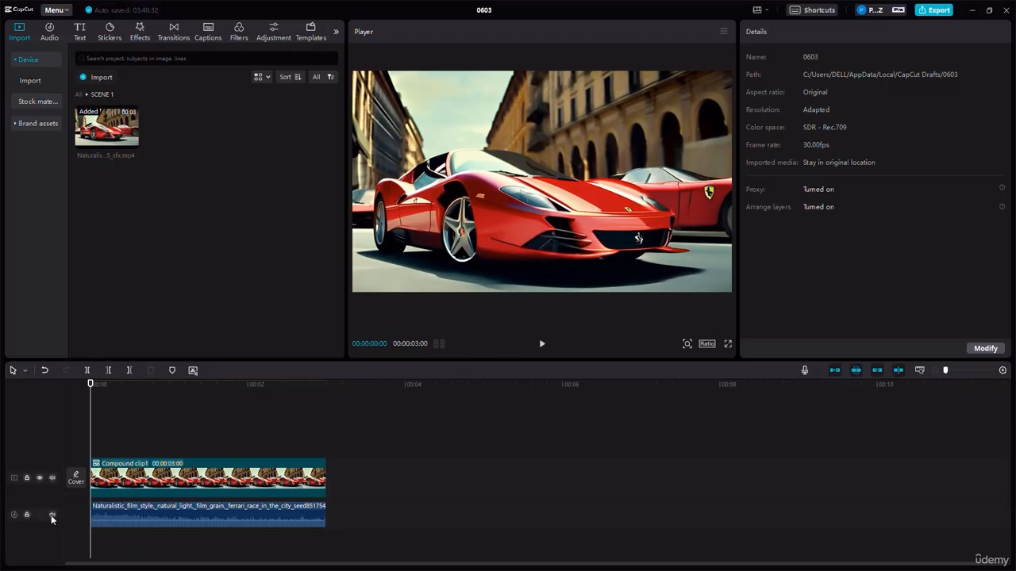
click(51, 515)
click(540, 347)
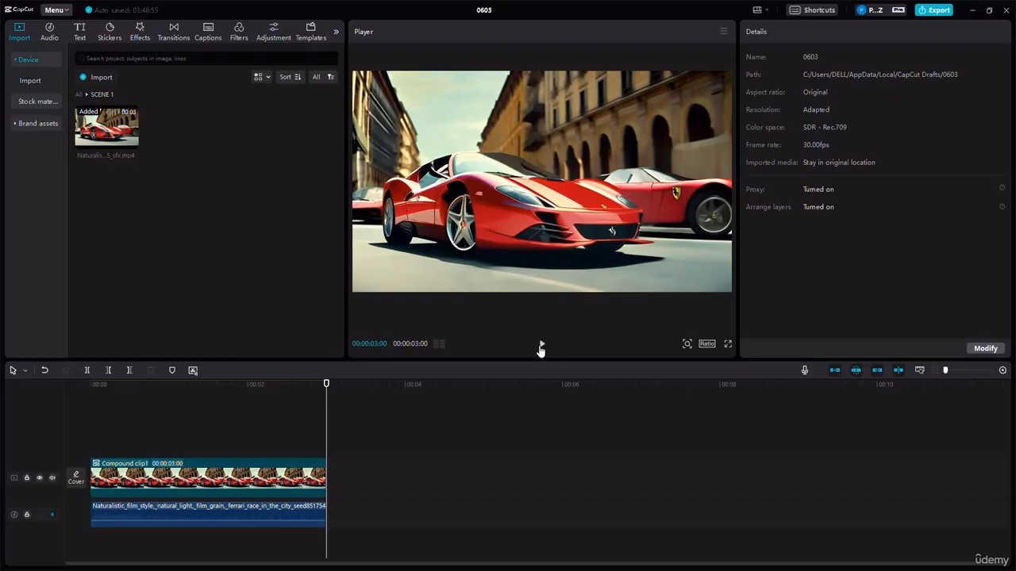
- Cancel the compound clip's reversal and play it again from 00:00:00:00
click(207, 478)
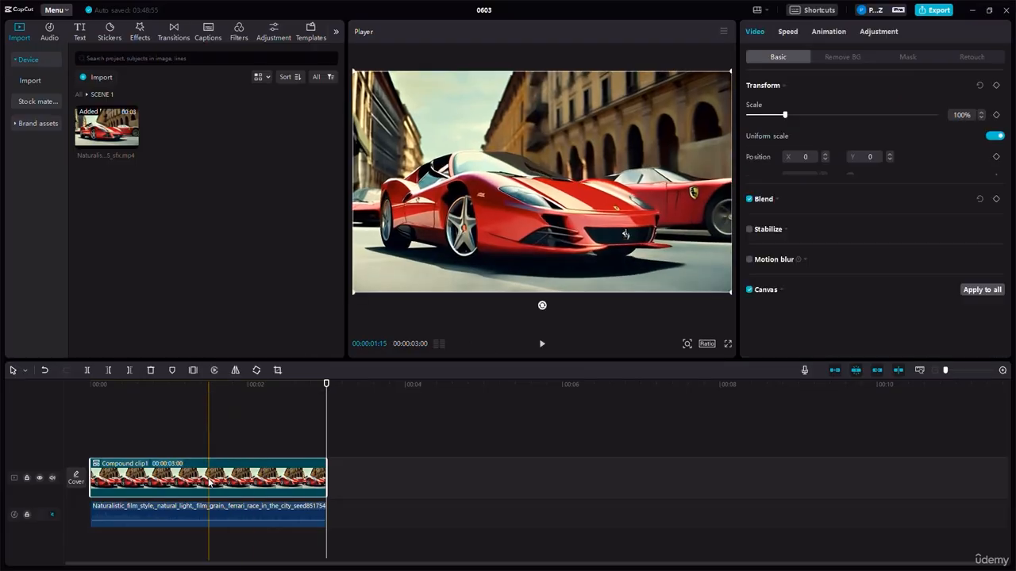
click(214, 370)
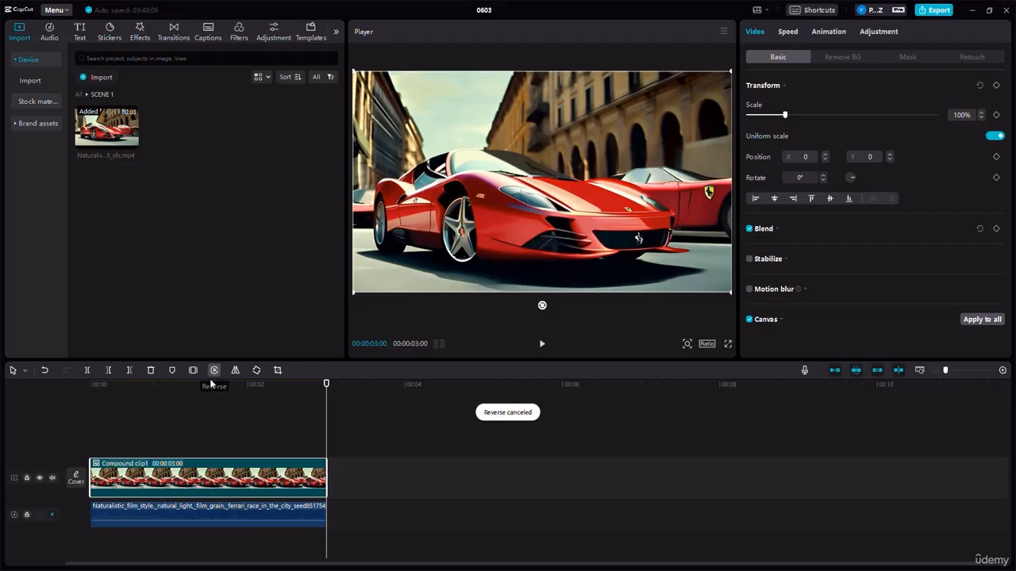
drag(156, 387, 89, 392)
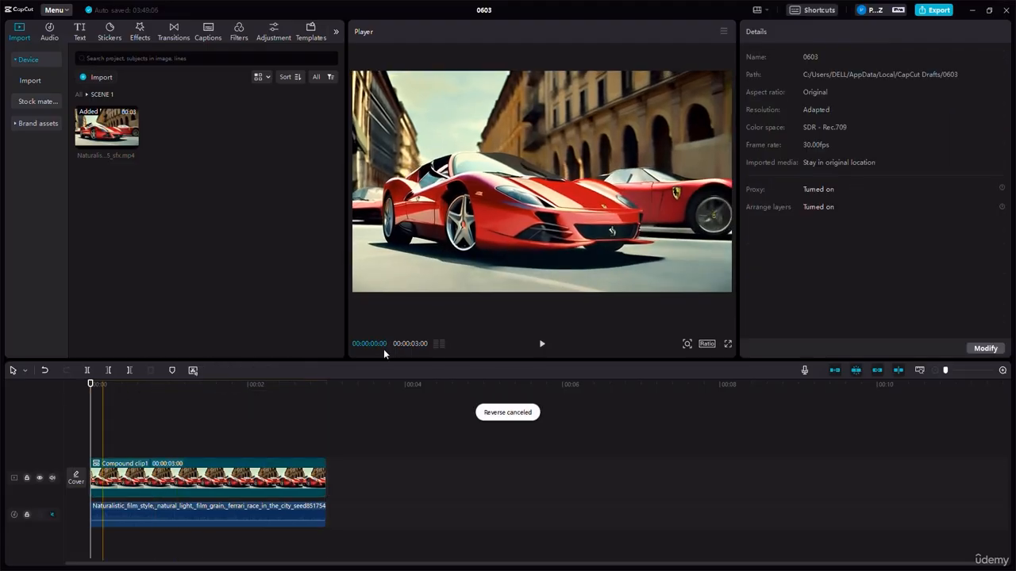
click(543, 345)
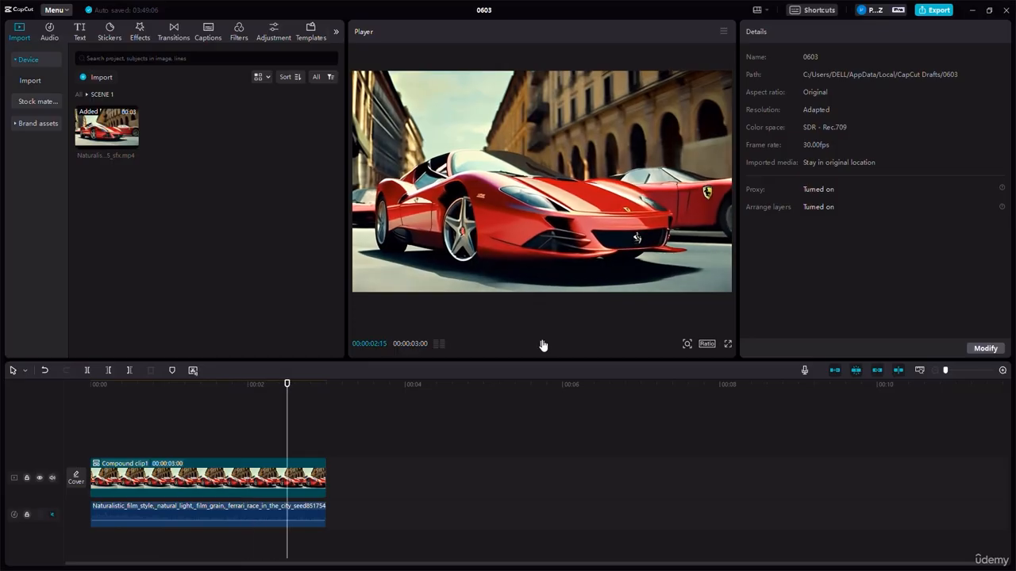
- At 00:00:01:09, mirror the compound clip several times and return it to its unmirrored orientation
click(192, 389)
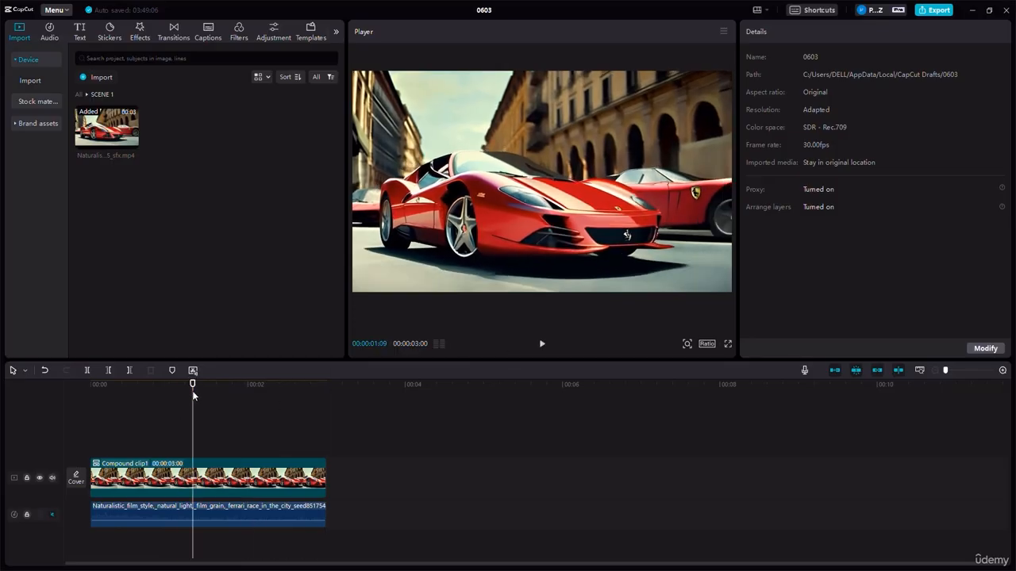
click(198, 476)
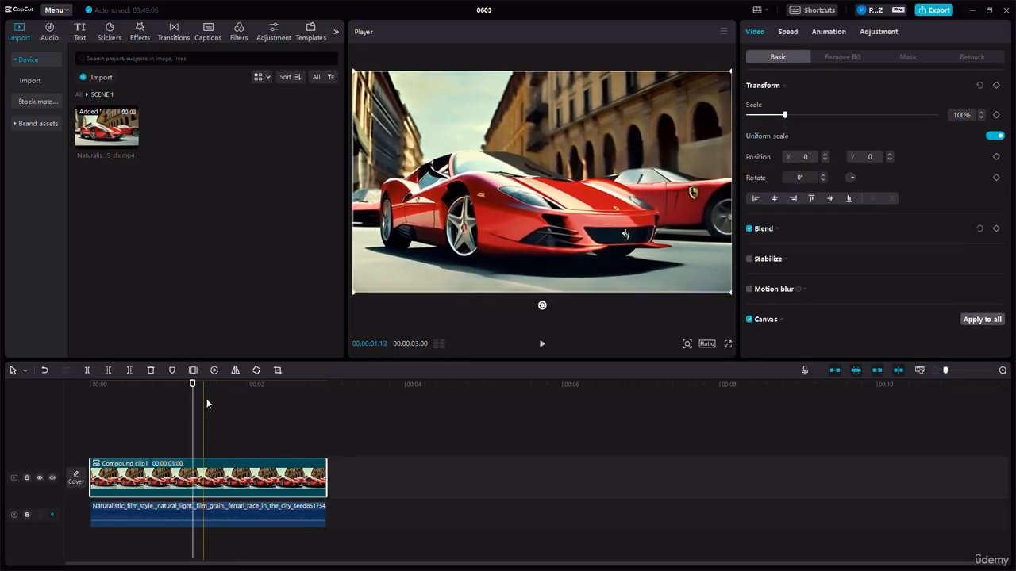
click(235, 370)
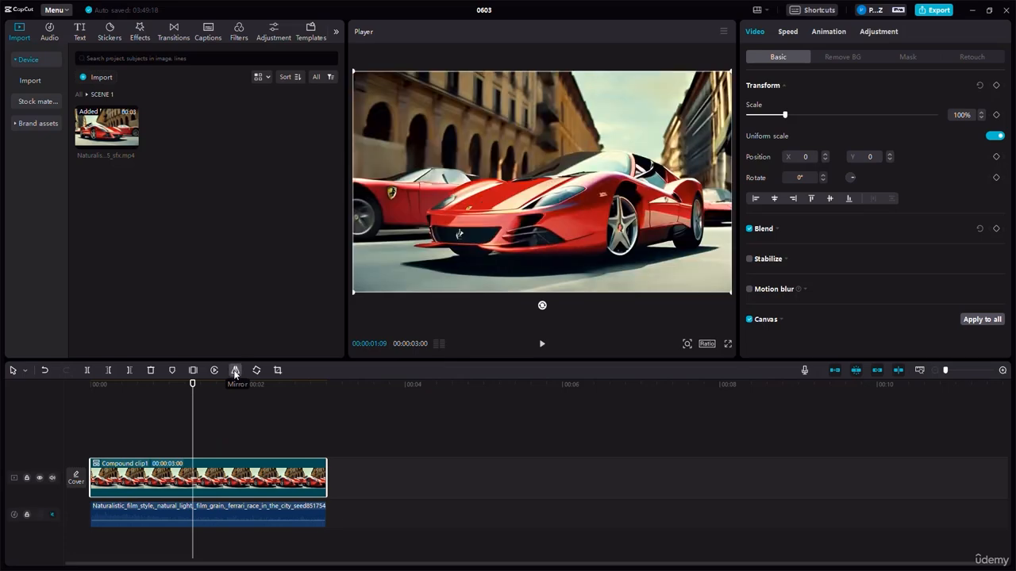
click(235, 371)
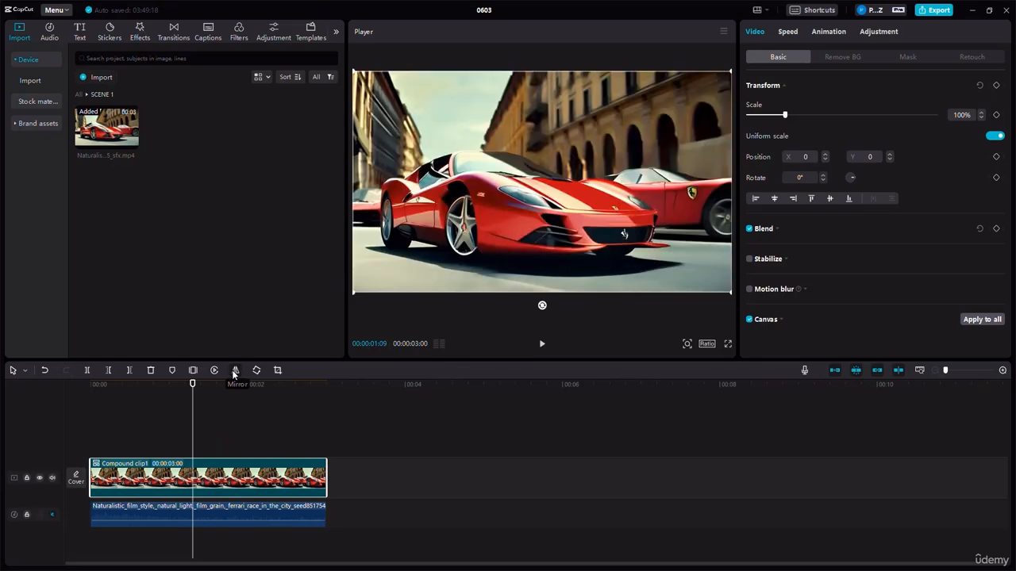
click(235, 370)
click(235, 370)
click(235, 371)
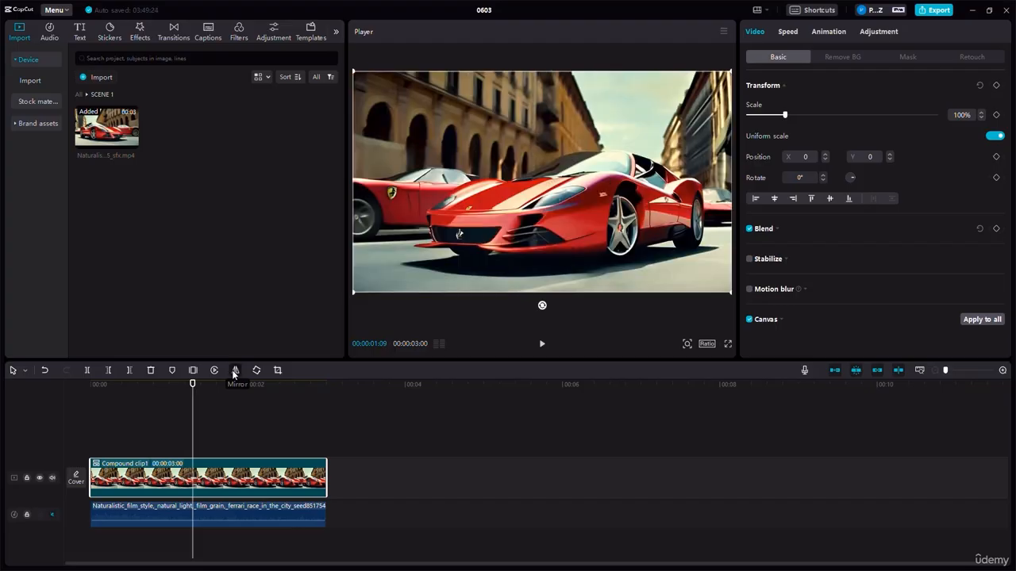
click(235, 370)
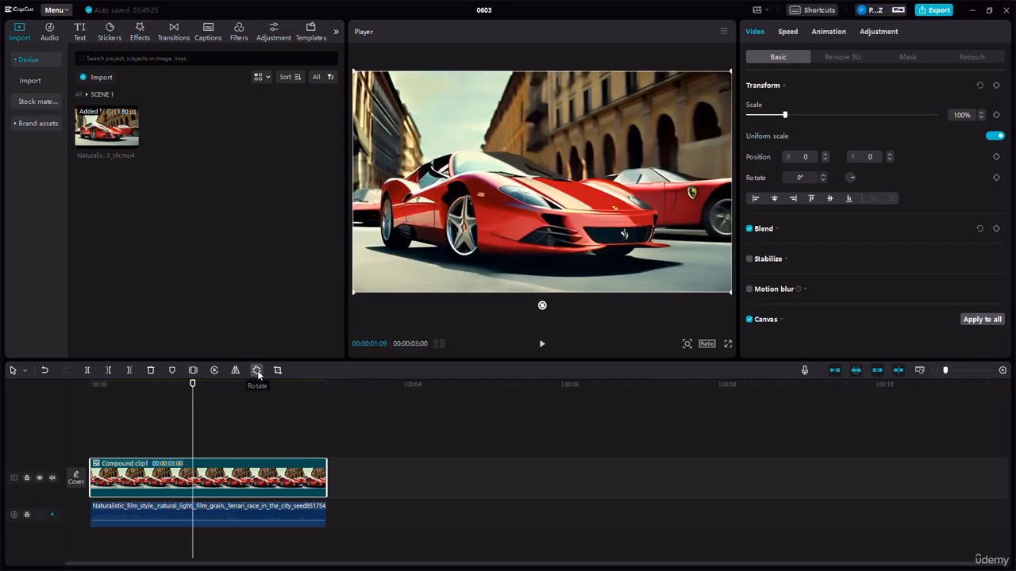
- Rotate the compound clip in 90° increments through a full turn to 360°
click(257, 371)
click(258, 371)
click(257, 370)
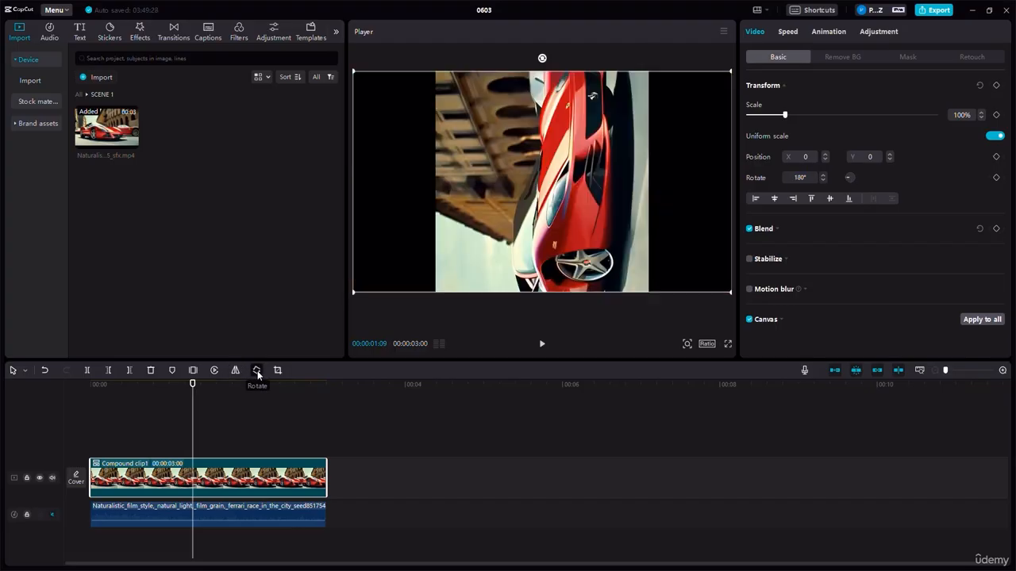
click(258, 371)
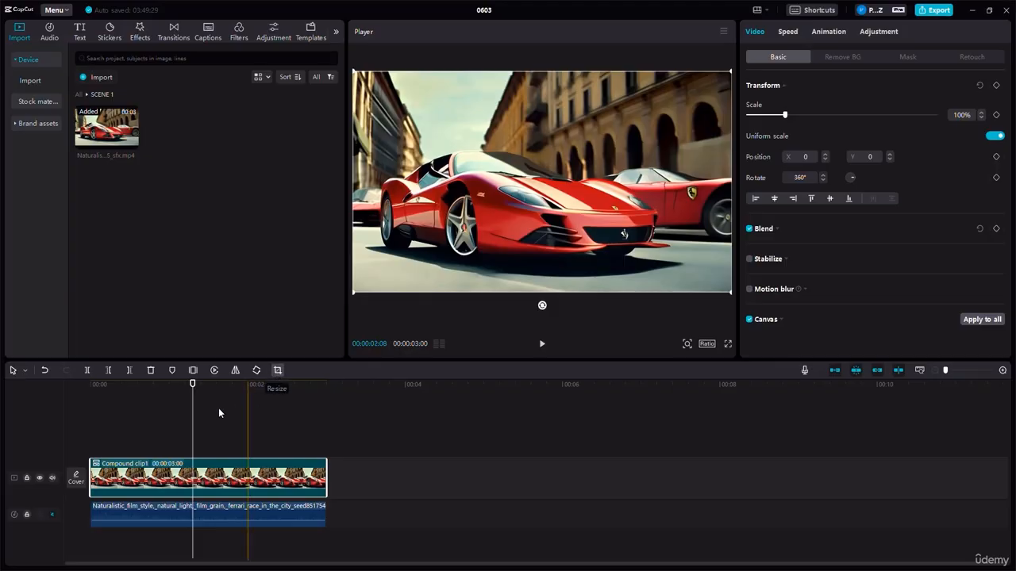
- Try the 4:3 and 9:16 aspect ratios in the player and set the project's ratio to 16:9
click(707, 345)
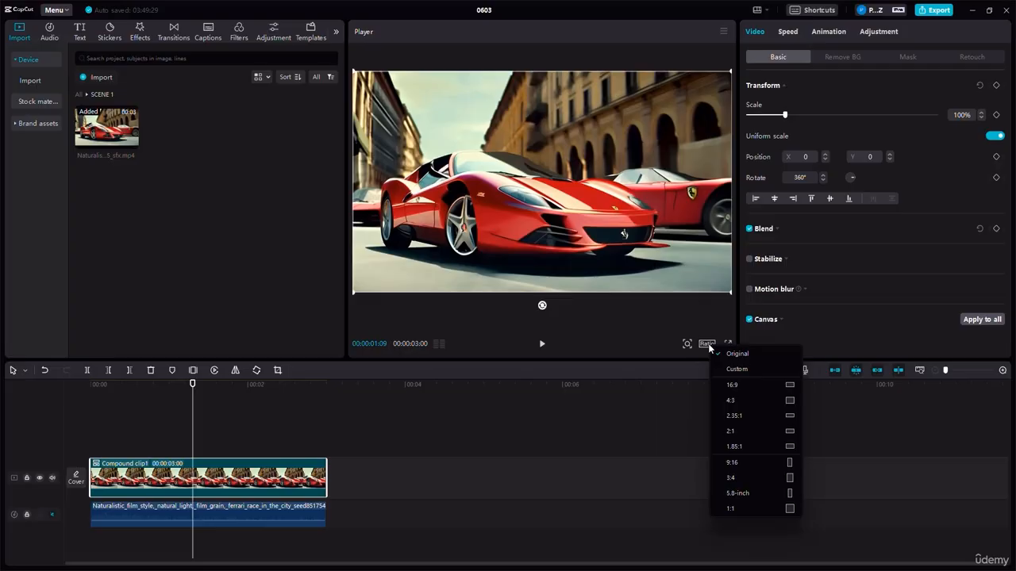
click(733, 400)
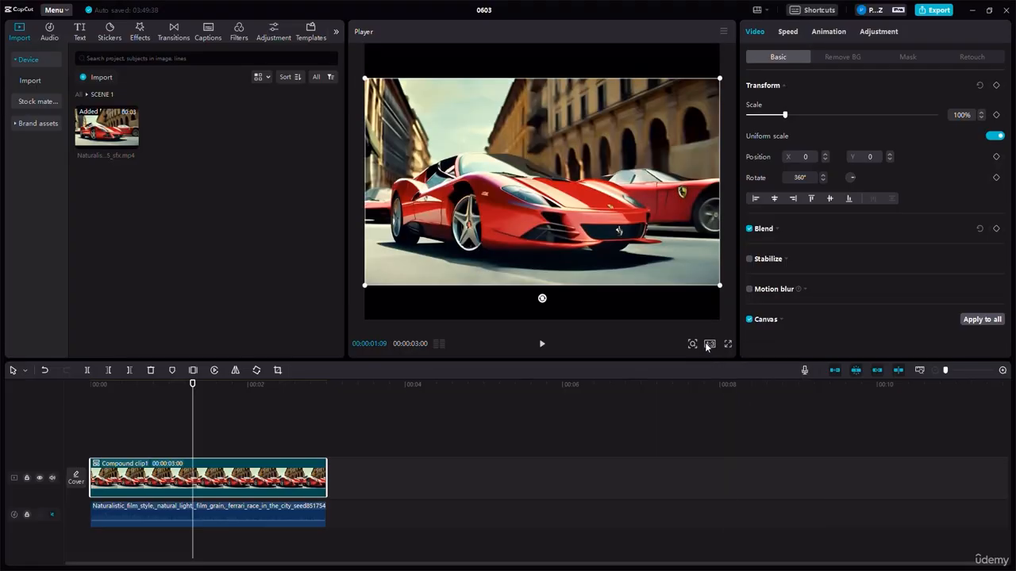
click(709, 346)
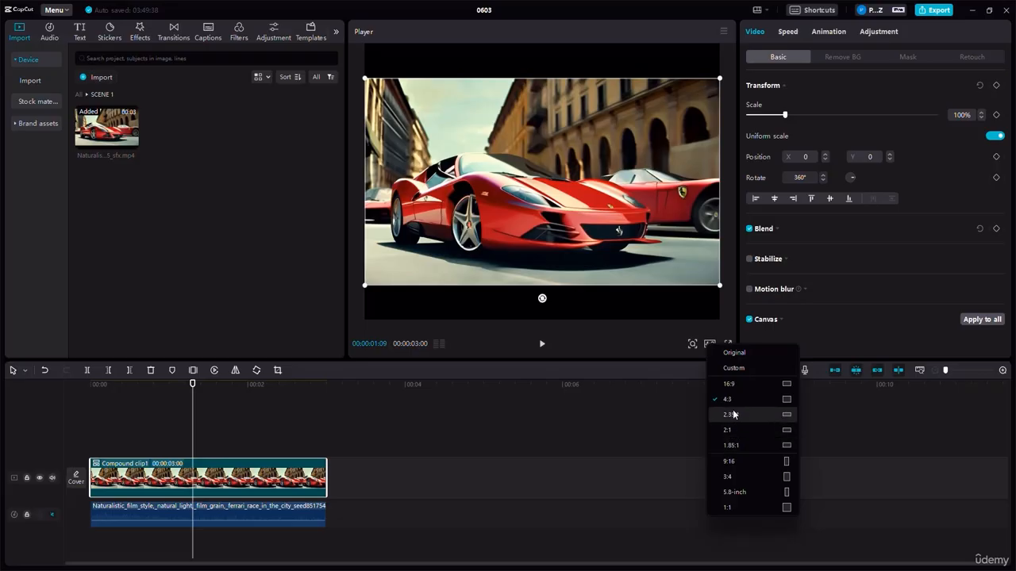
click(732, 461)
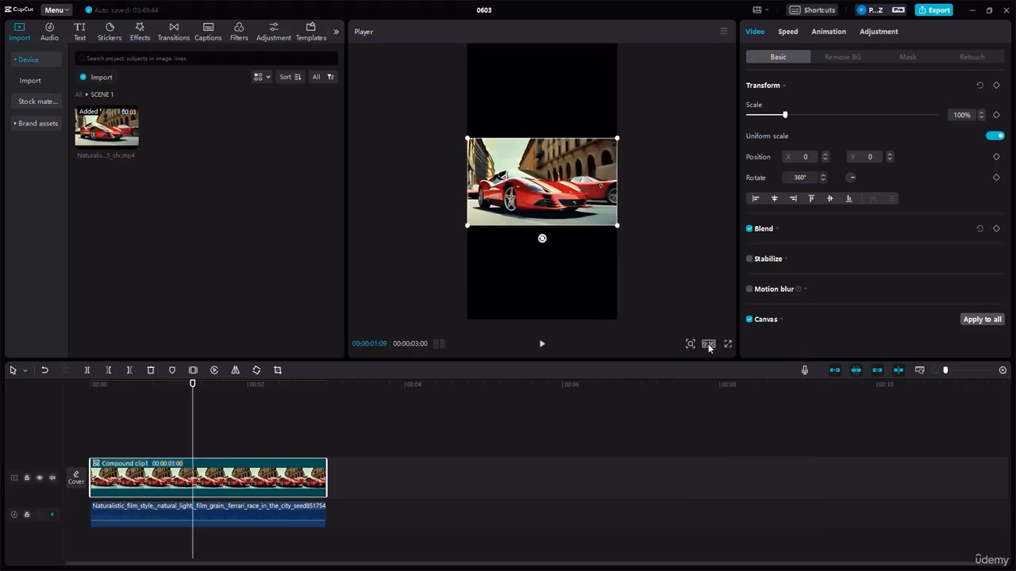
click(707, 345)
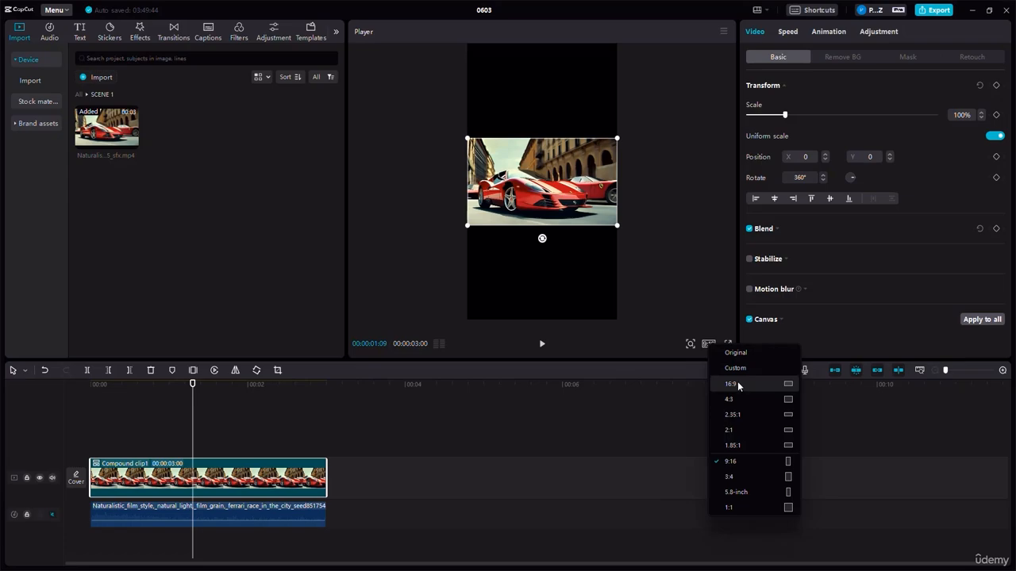
click(737, 384)
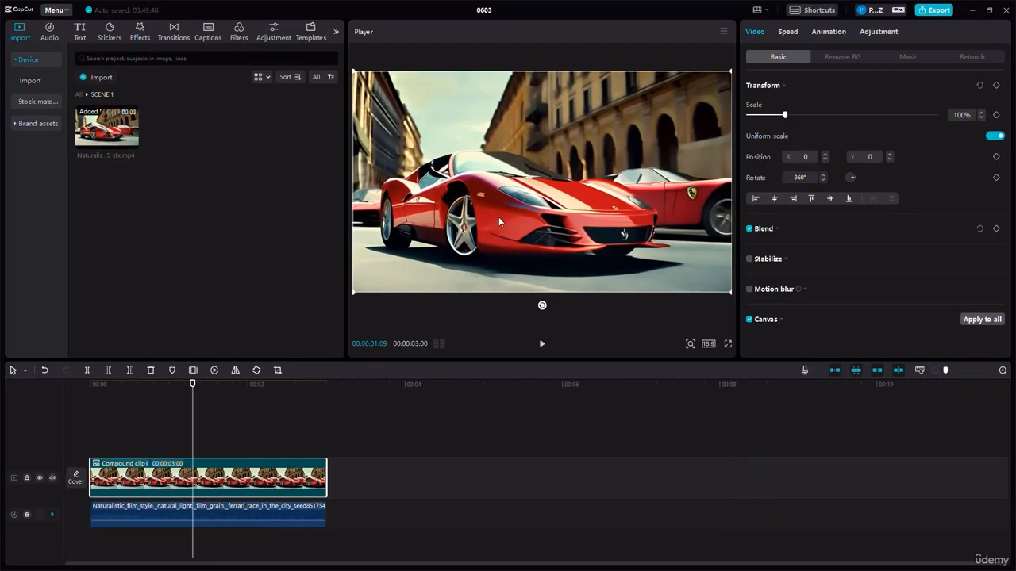
- Scale the compound clip down to 81% and 68%, and restore its scale to 100%
mouse_move(786, 117)
mouse_down()
mouse_move(770, 116)
mouse_move(806, 116)
mouse_move(778, 116)
mouse_up()
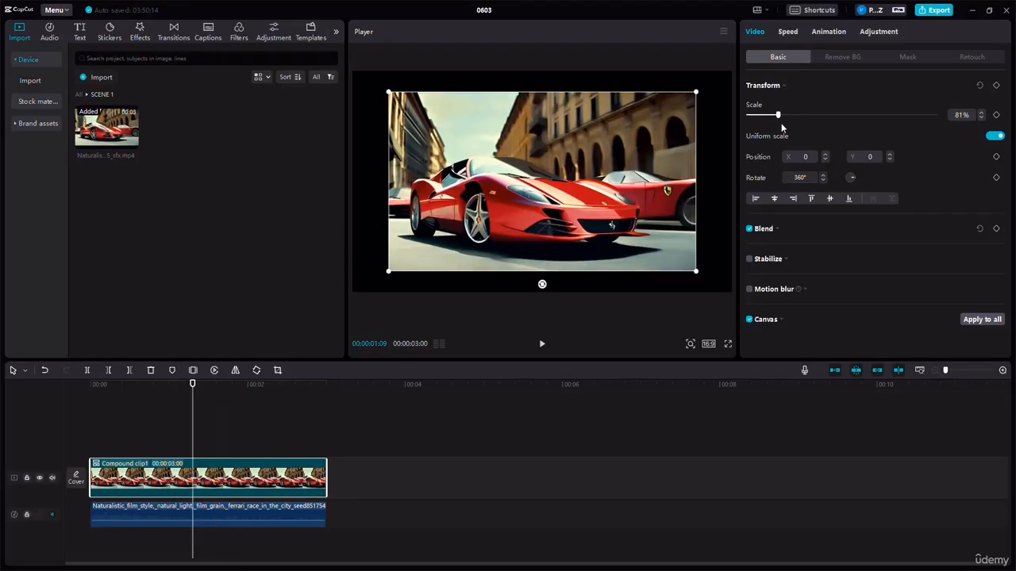
mouse_move(778, 117)
mouse_down()
mouse_move(794, 115)
mouse_move(774, 106)
mouse_move(795, 111)
mouse_move(770, 115)
mouse_move(862, 115)
mouse_move(773, 121)
mouse_up()
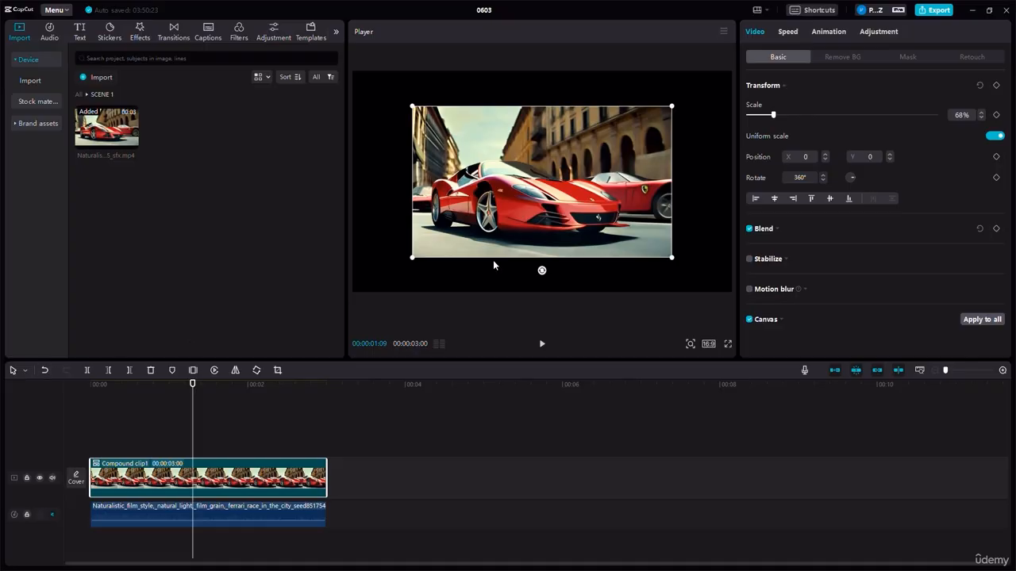
click(959, 115)
text(100)
key(Return)
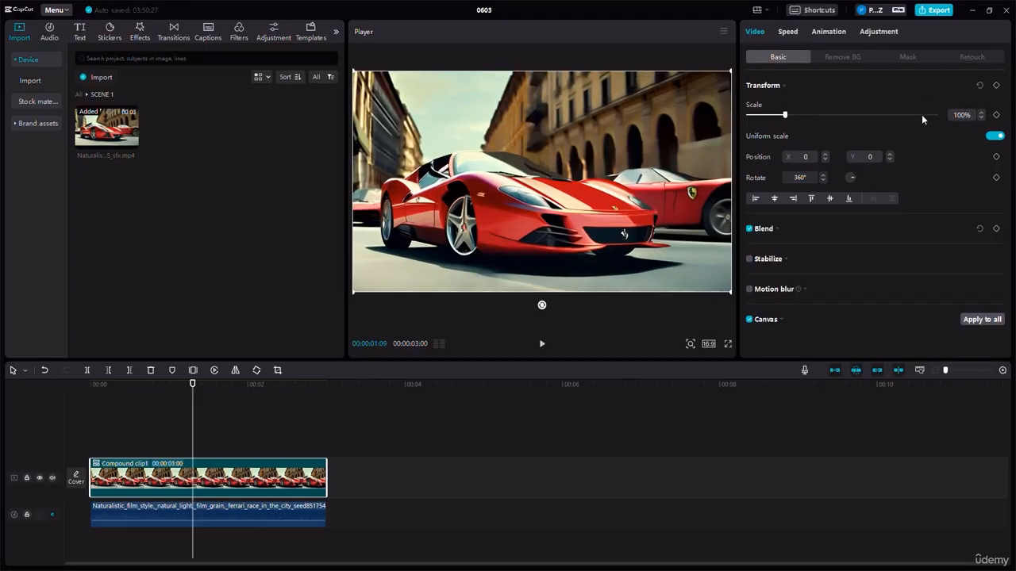
click(960, 115)
- Add a scale keyframe to the compound clip at 00:00:00:27, keeping the scale at 100%
click(148, 400)
drag(148, 395, 161, 397)
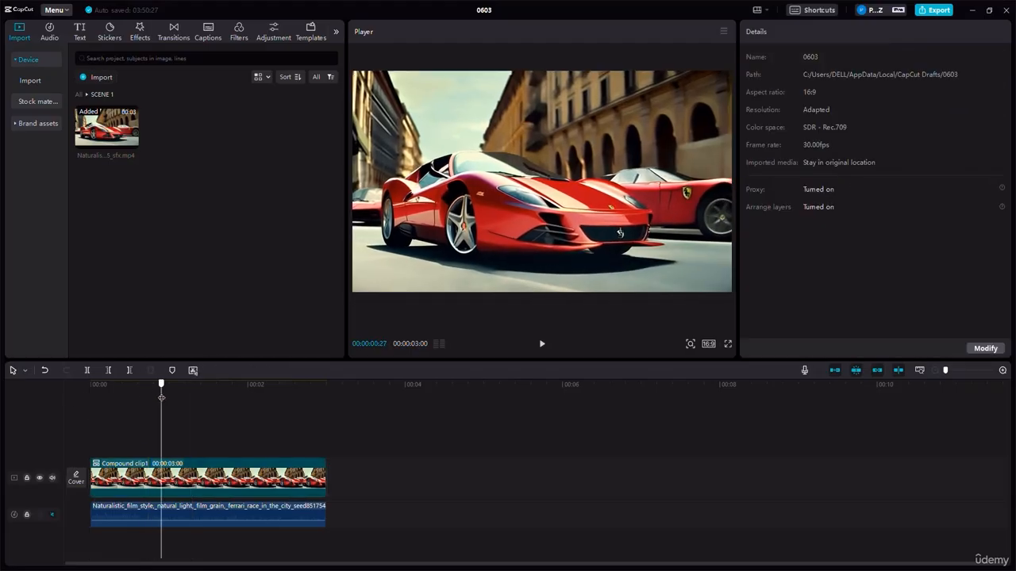
click(187, 486)
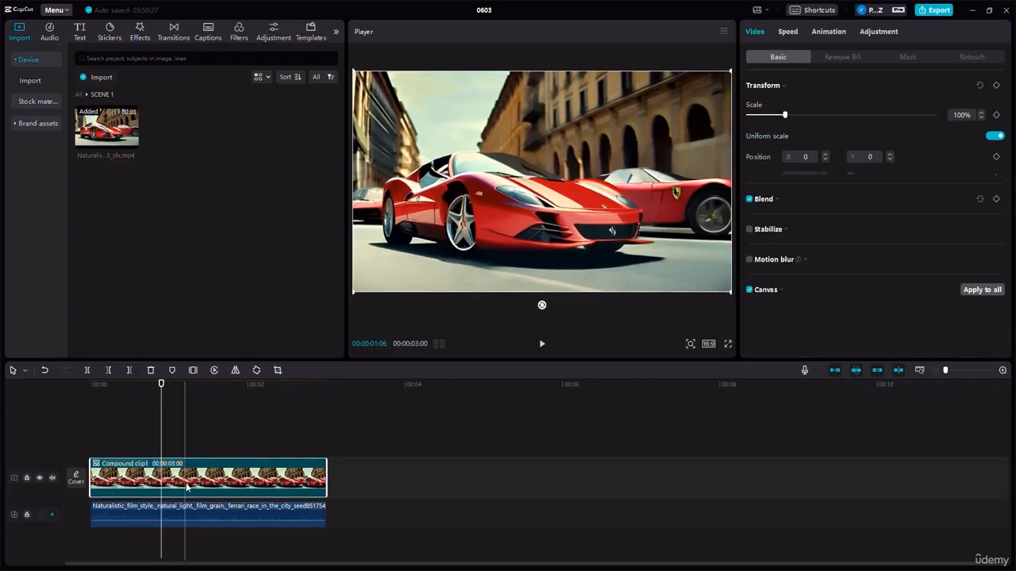
double_click(201, 488)
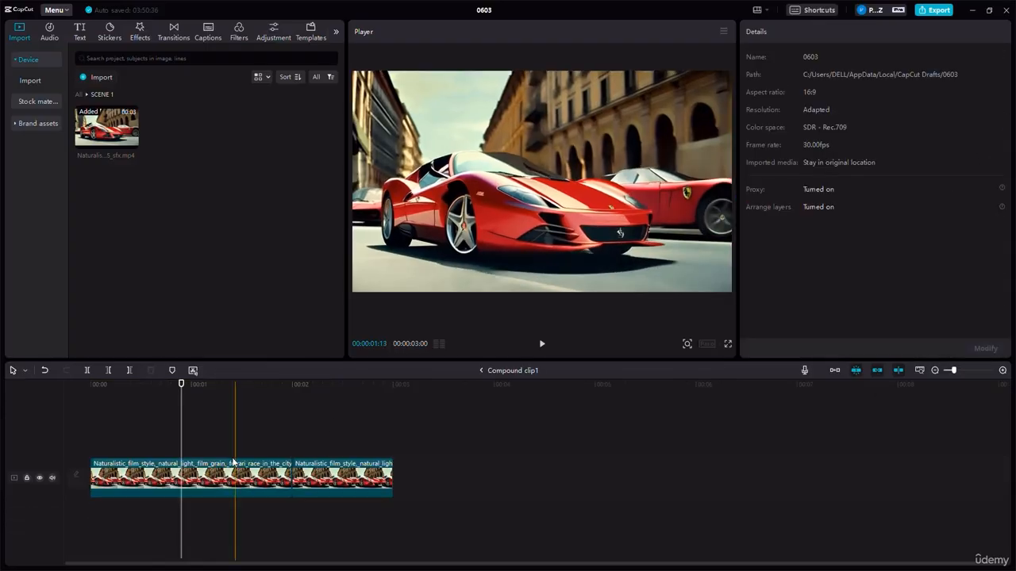
click(45, 371)
click(180, 482)
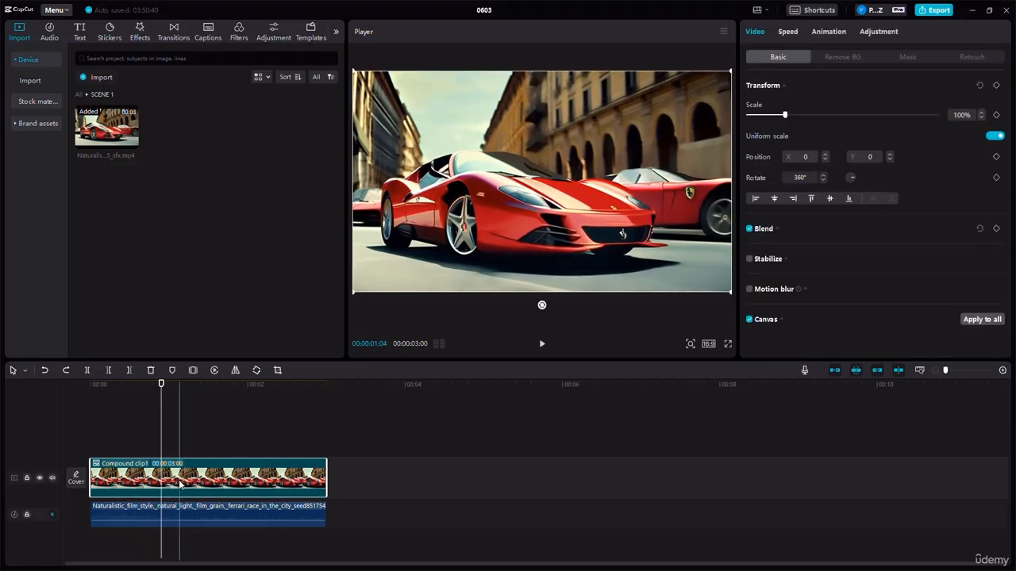
click(997, 115)
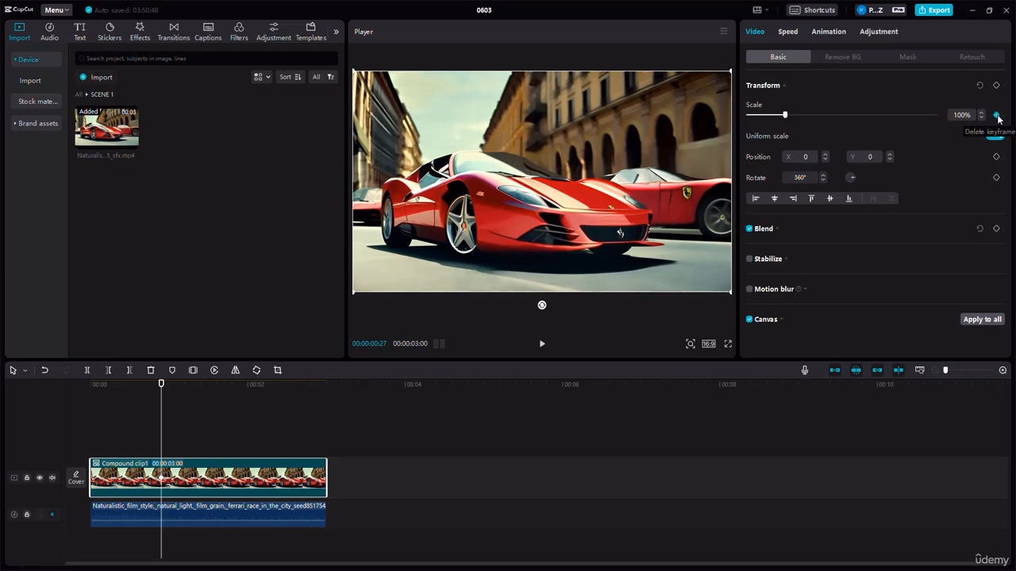
- Add a second scale keyframe to the compound clip at 00:00:01:17 and set its scale to 134%
click(1003, 371)
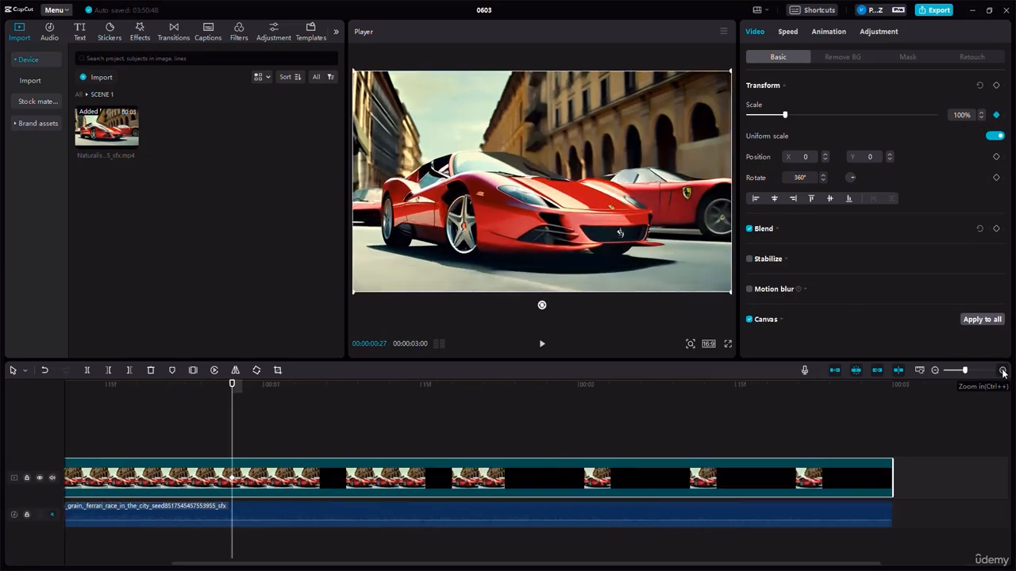
click(1002, 370)
click(1002, 371)
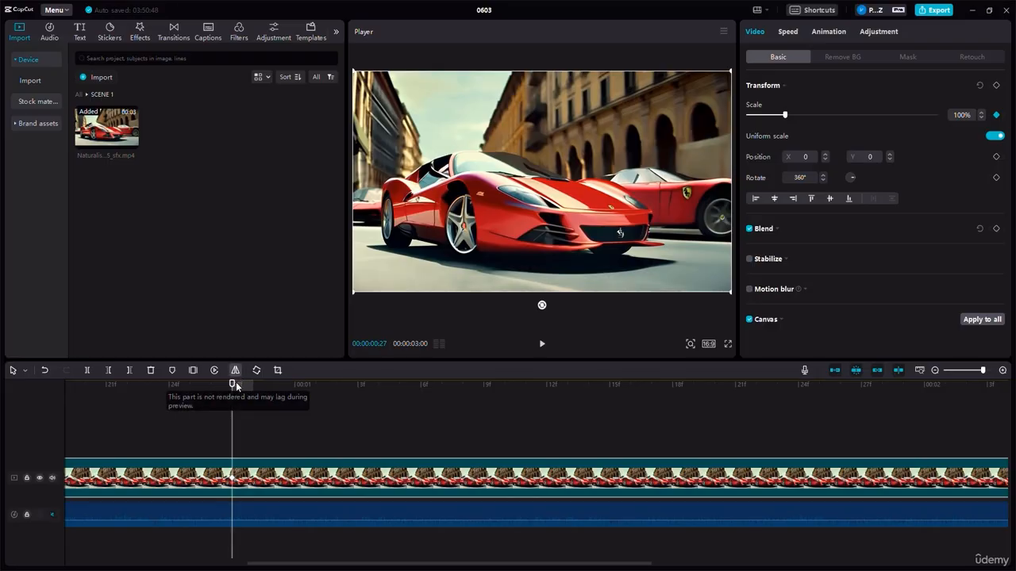
drag(236, 382, 651, 413)
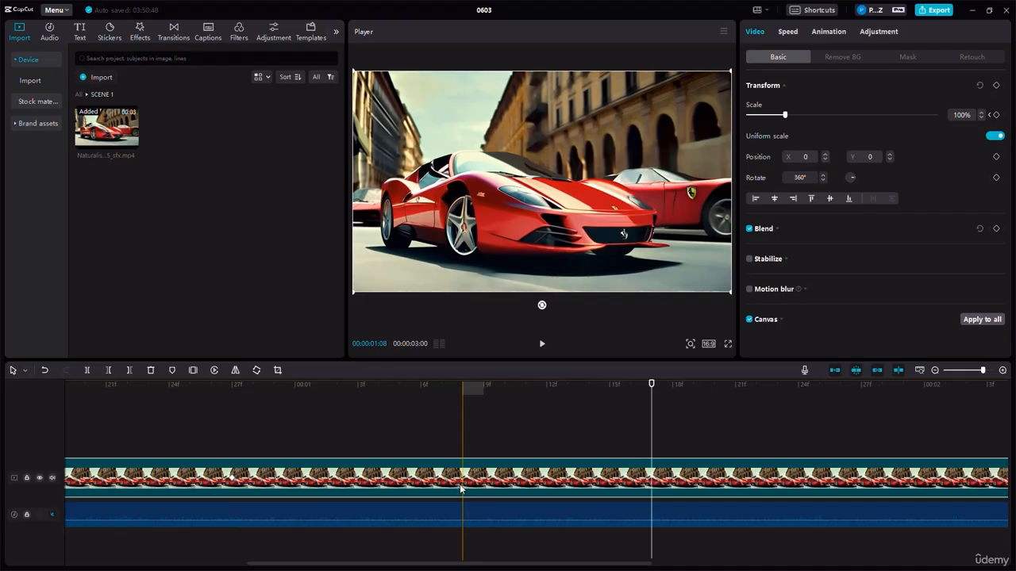
click(997, 115)
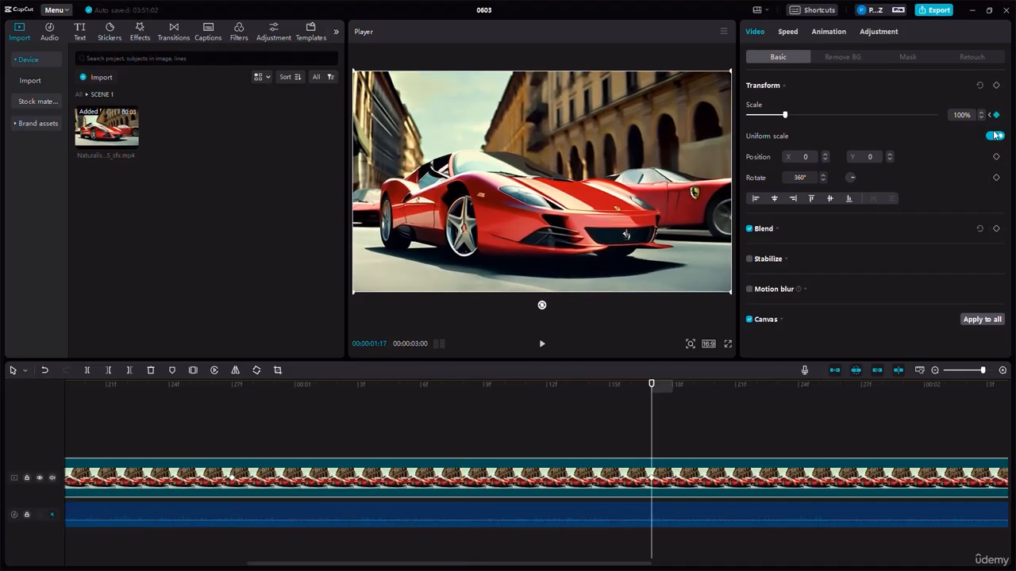
drag(786, 117, 797, 121)
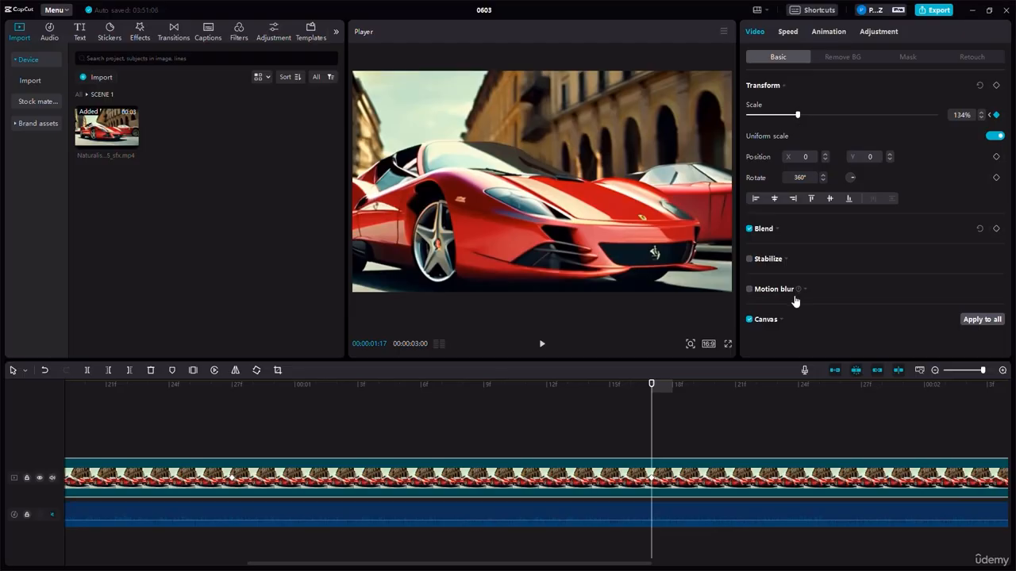
- Add a third scale keyframe to the compound clip at 00:00:01:24 and set its scale to 174%
click(935, 371)
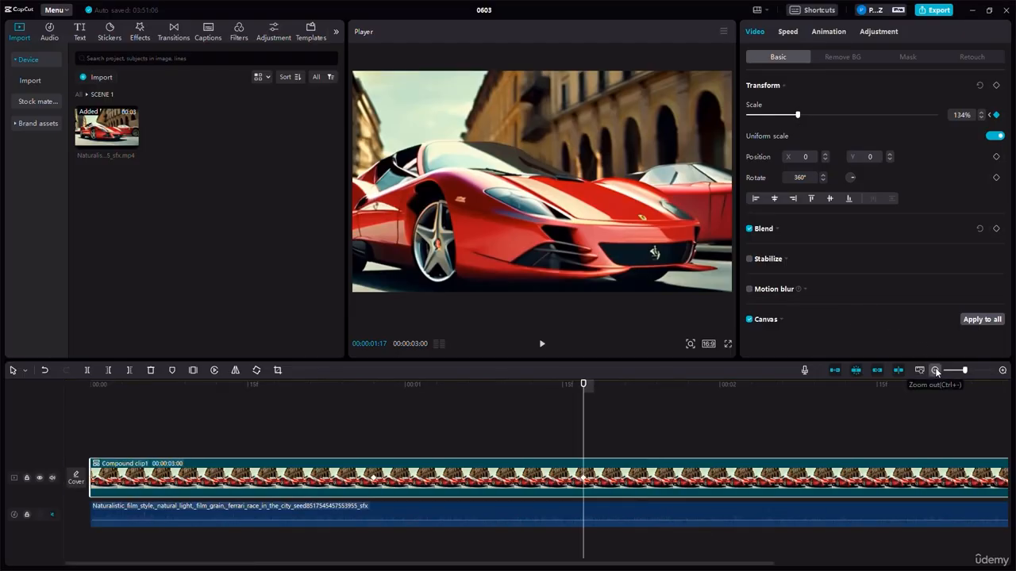
click(935, 371)
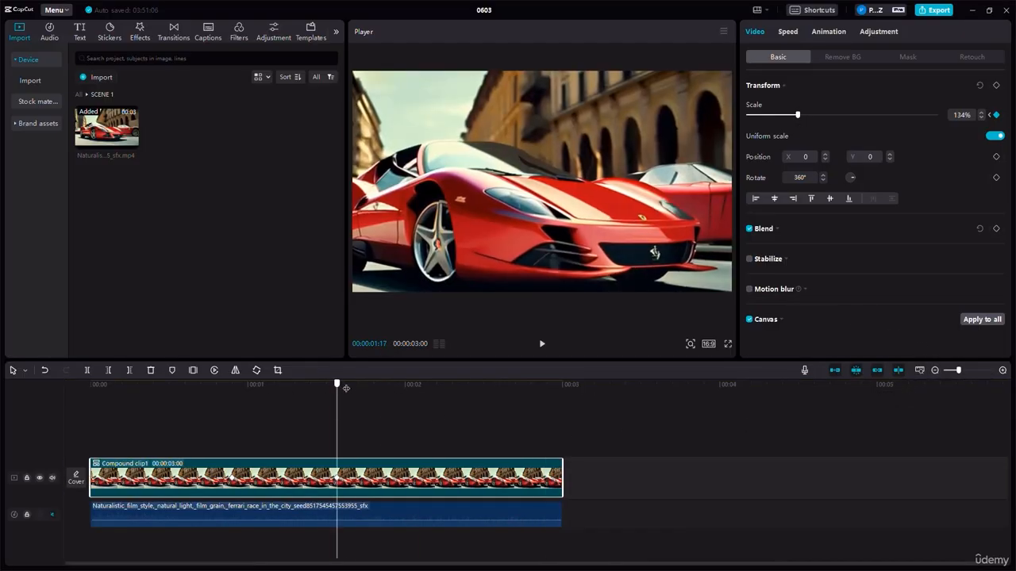
drag(338, 385, 374, 388)
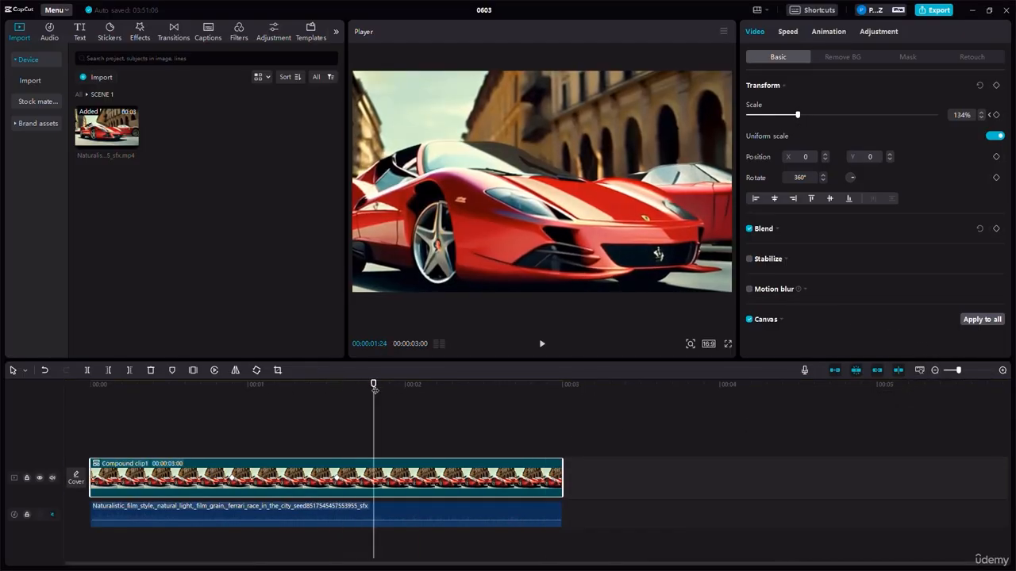
click(996, 114)
drag(796, 115, 814, 117)
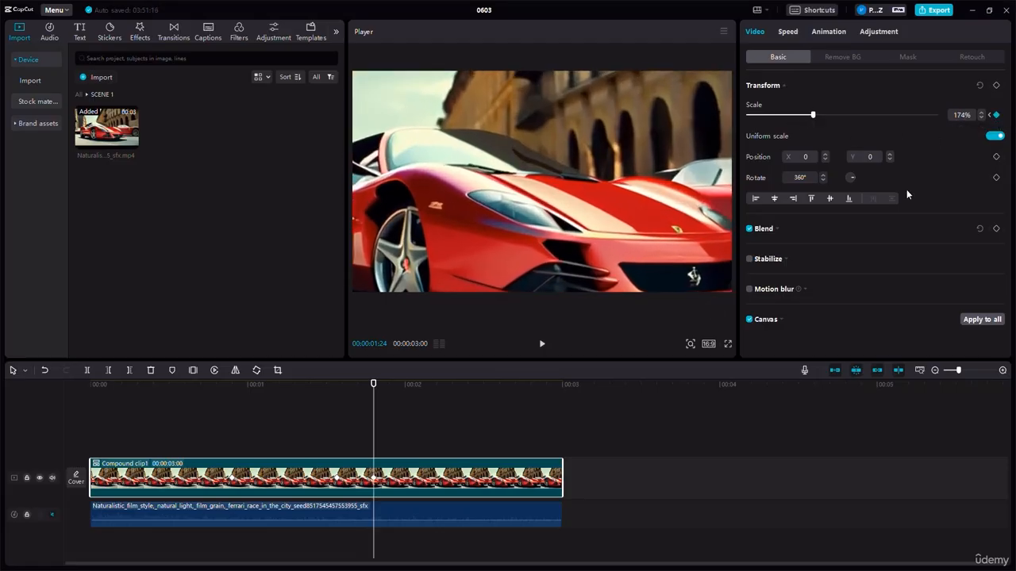
- Add a 128% scale keyframe to the compound clip at 00:00:02:00 and a 104% one shortly after it
drag(375, 387, 404, 387)
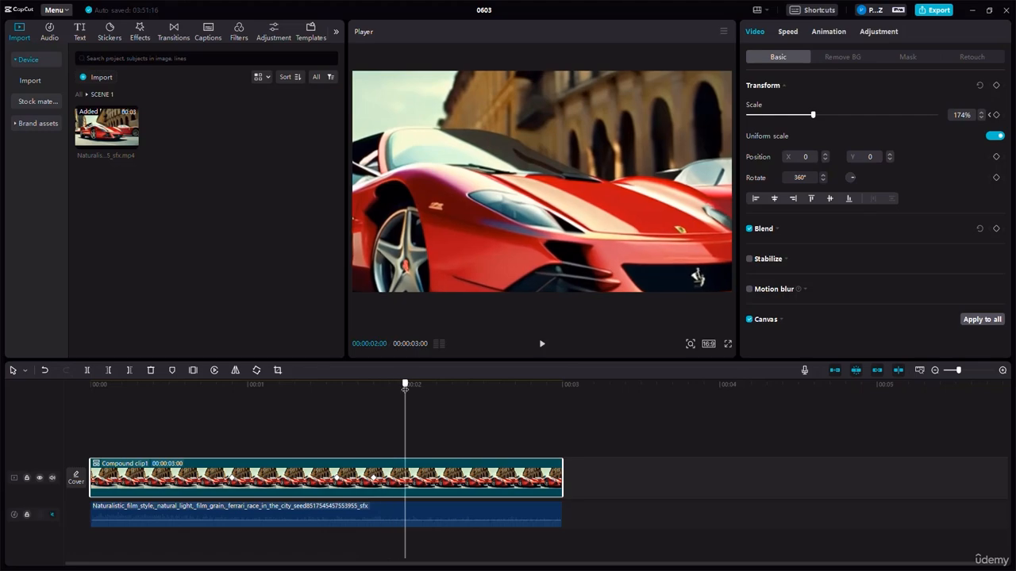
click(997, 116)
drag(807, 118, 796, 119)
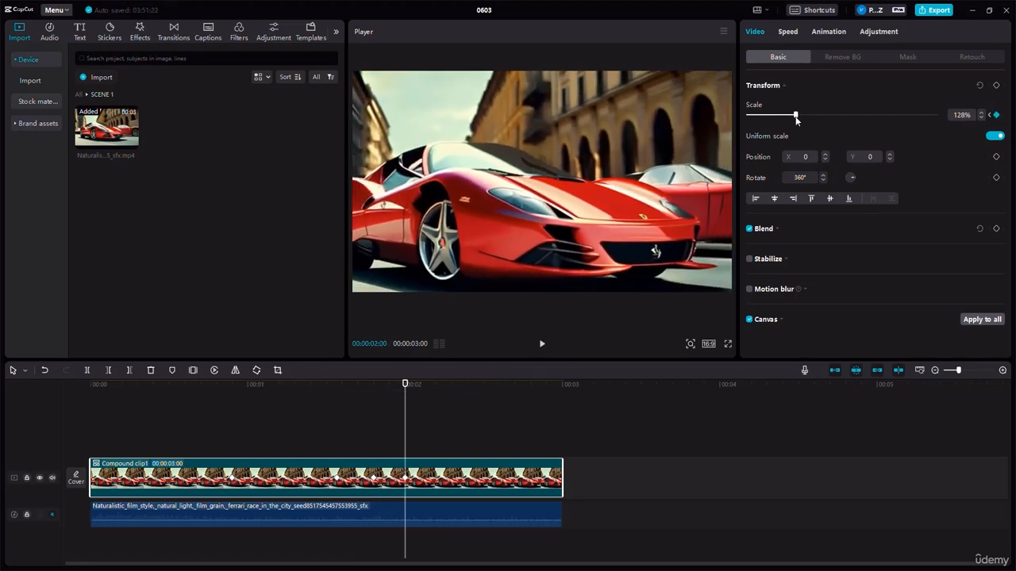
drag(406, 385, 434, 389)
drag(796, 116, 788, 116)
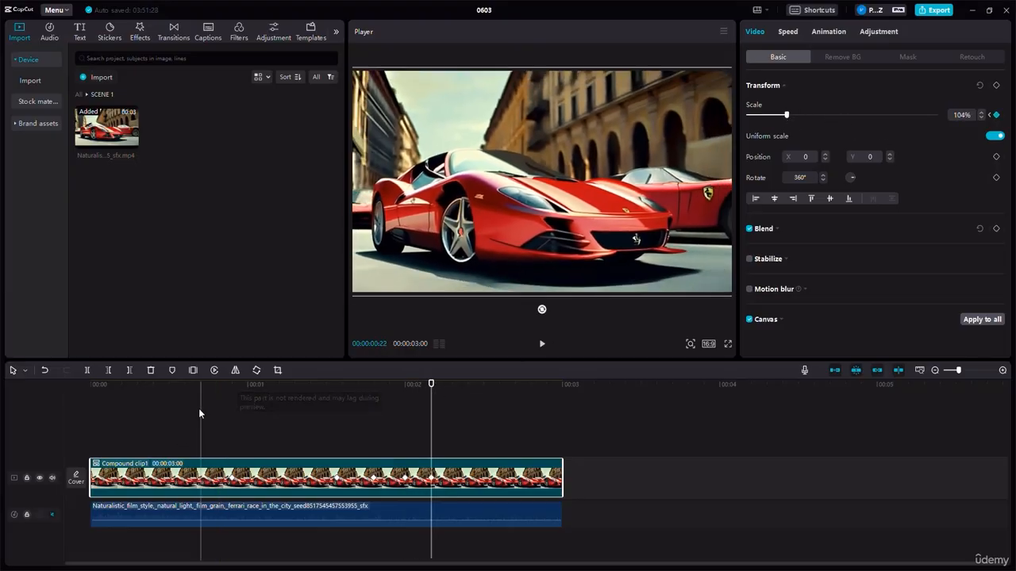
- Deselect the compound clip and return the playhead to the first scale keyframe at 00:00:00:27
click(197, 407)
click(231, 412)
click(190, 421)
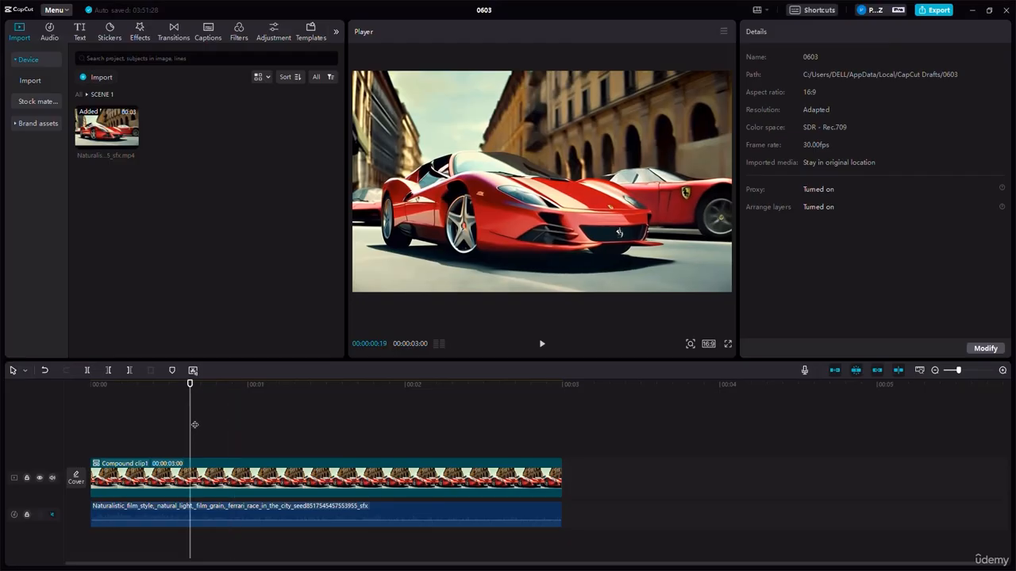
click(206, 413)
click(231, 417)
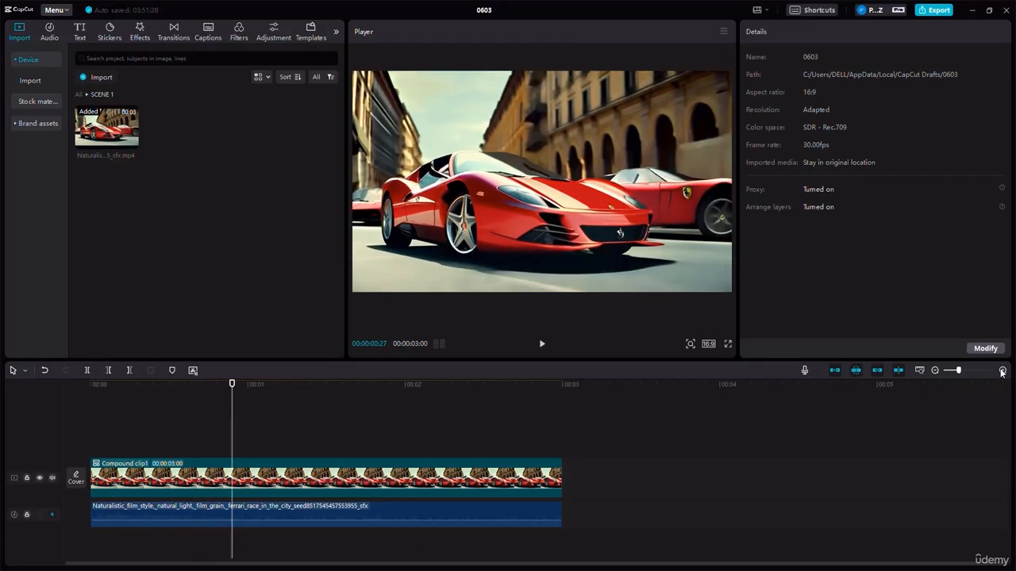
- Play back the compound clip's keyframed zoom from 00:00:00:22, and return the playhead to 00:00:00:21
click(1002, 370)
click(1002, 370)
click(172, 389)
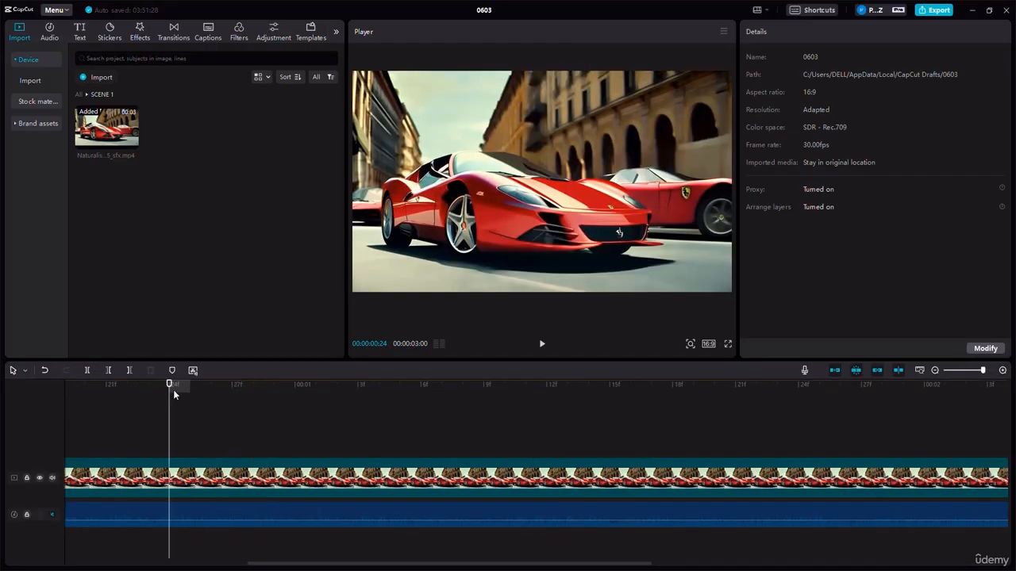
click(127, 388)
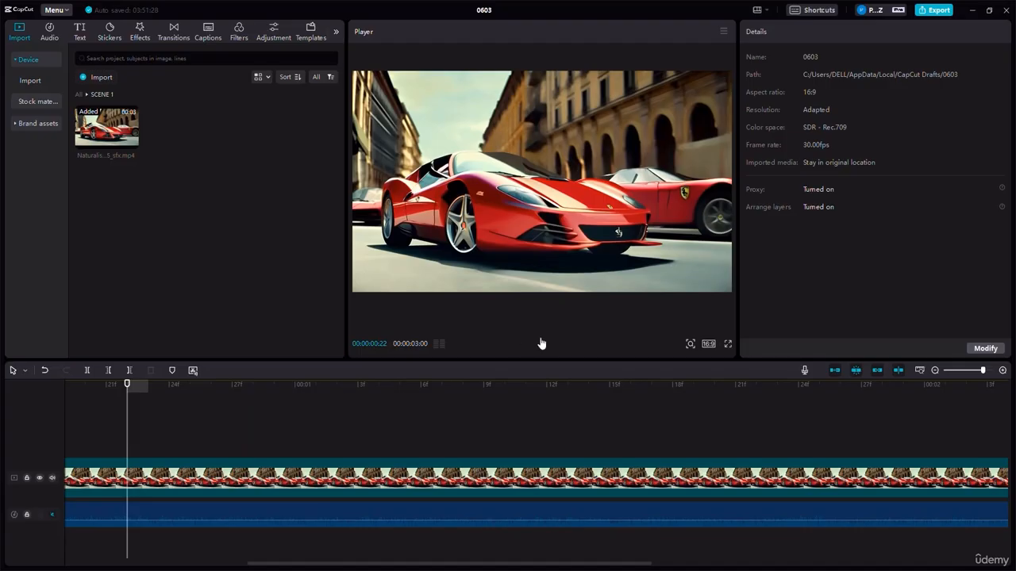
click(541, 343)
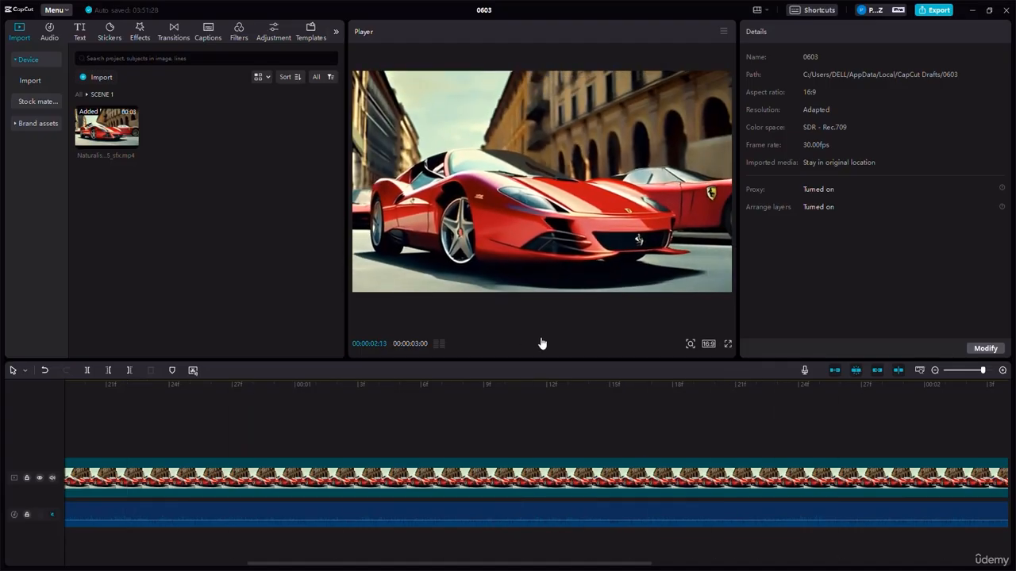
click(544, 344)
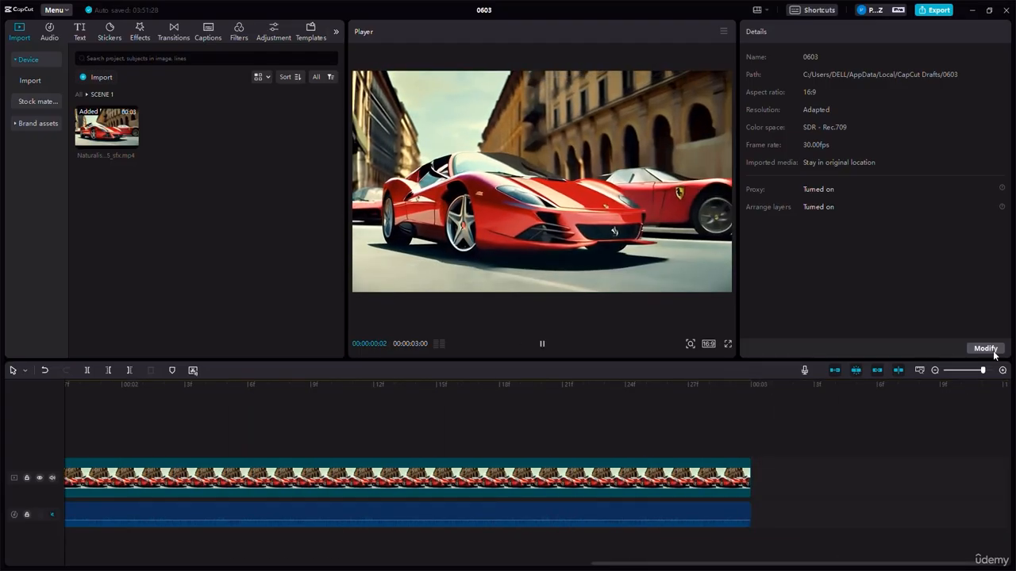
click(935, 370)
click(935, 370)
click(935, 371)
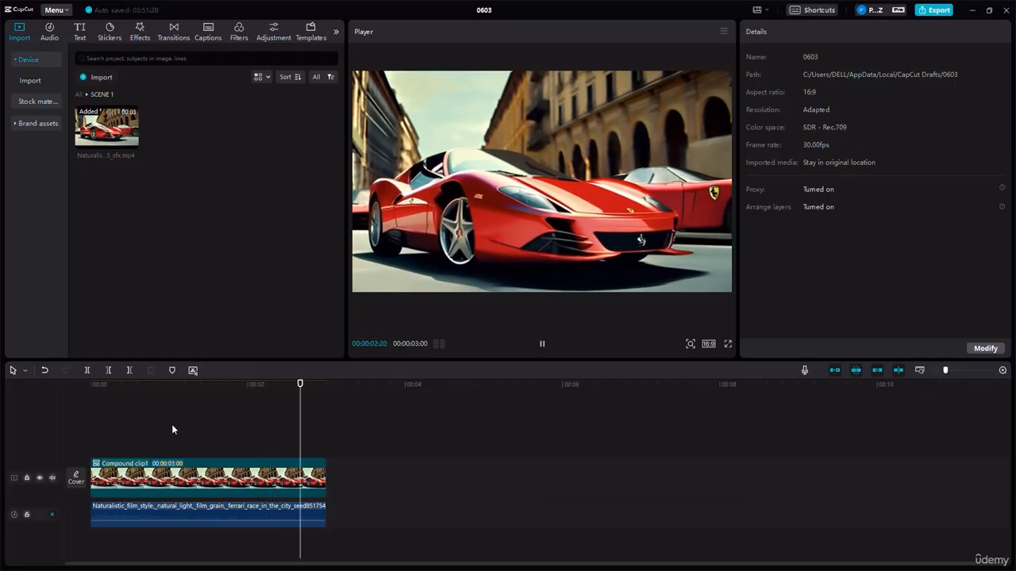
click(195, 386)
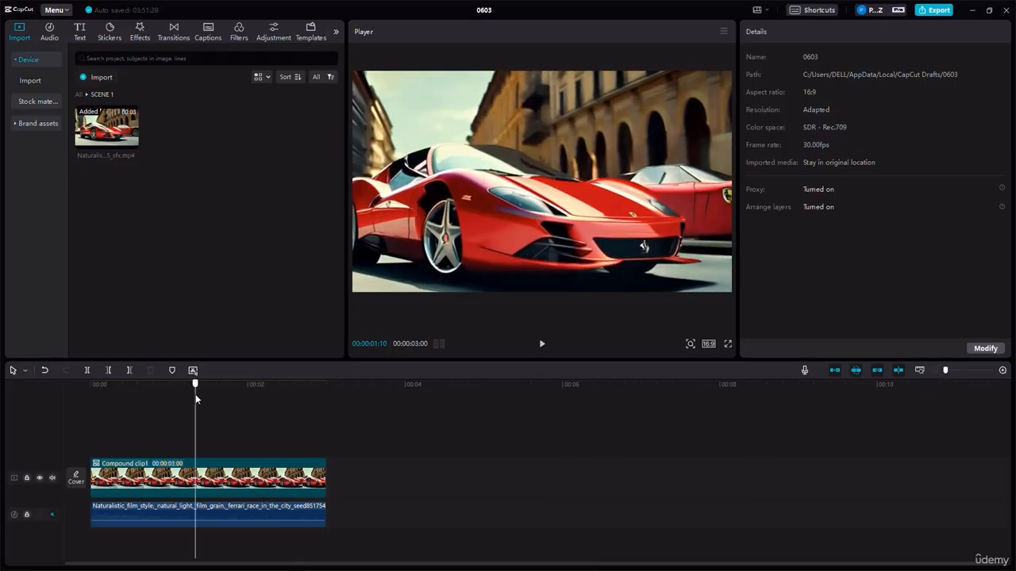
click(146, 403)
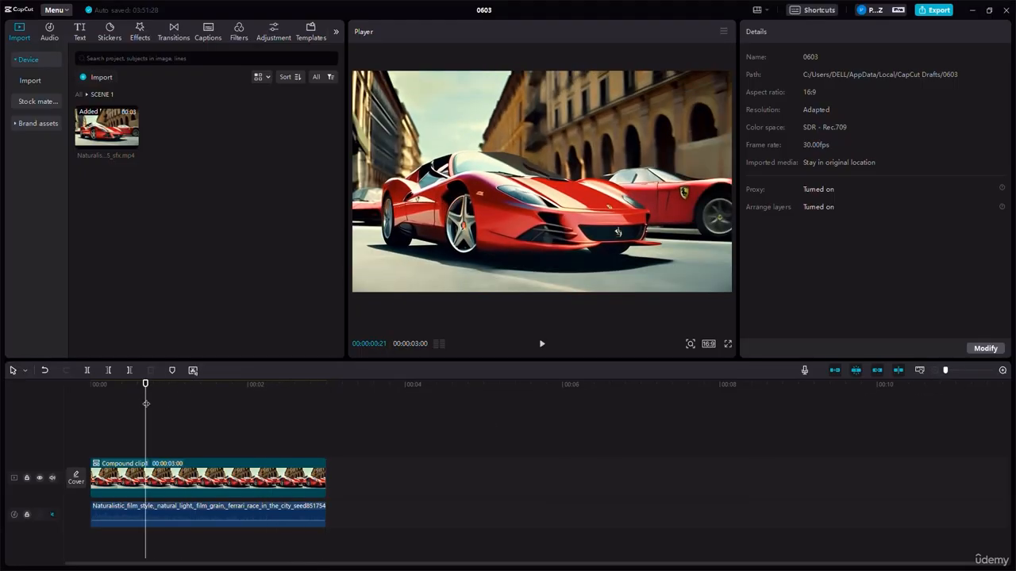
- Expand the compound clip's Blend settings and set its opacity to 100%
click(173, 476)
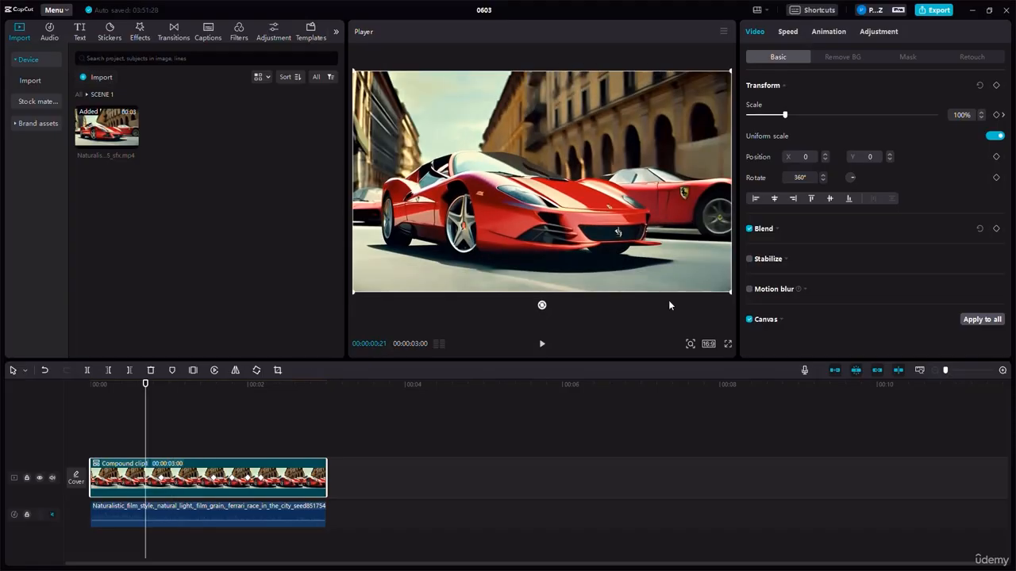
click(750, 230)
click(750, 230)
drag(873, 276, 936, 278)
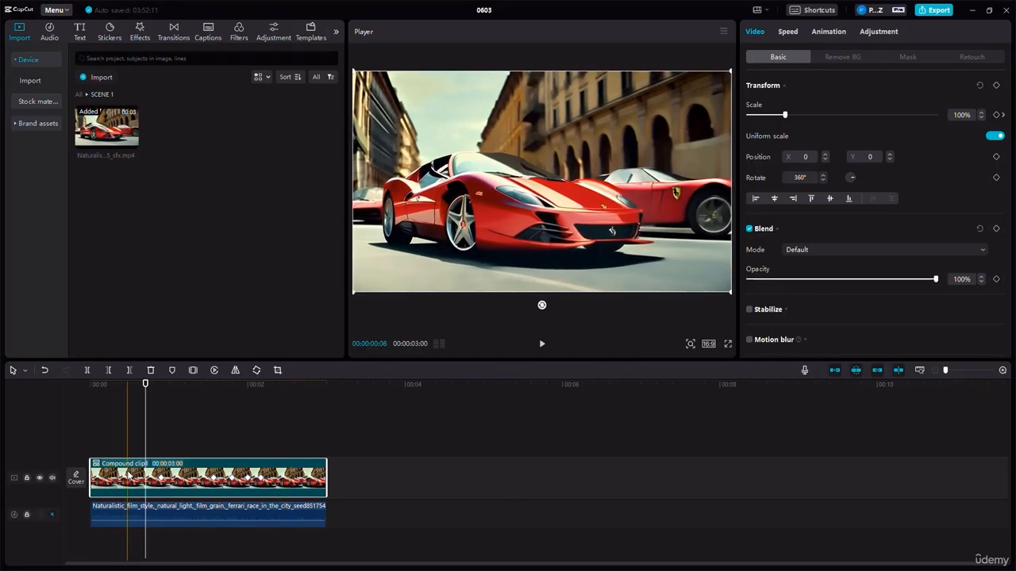
- Move the playhead to the start of the timeline and turn the preview axis off and on again
drag(145, 399, 58, 429)
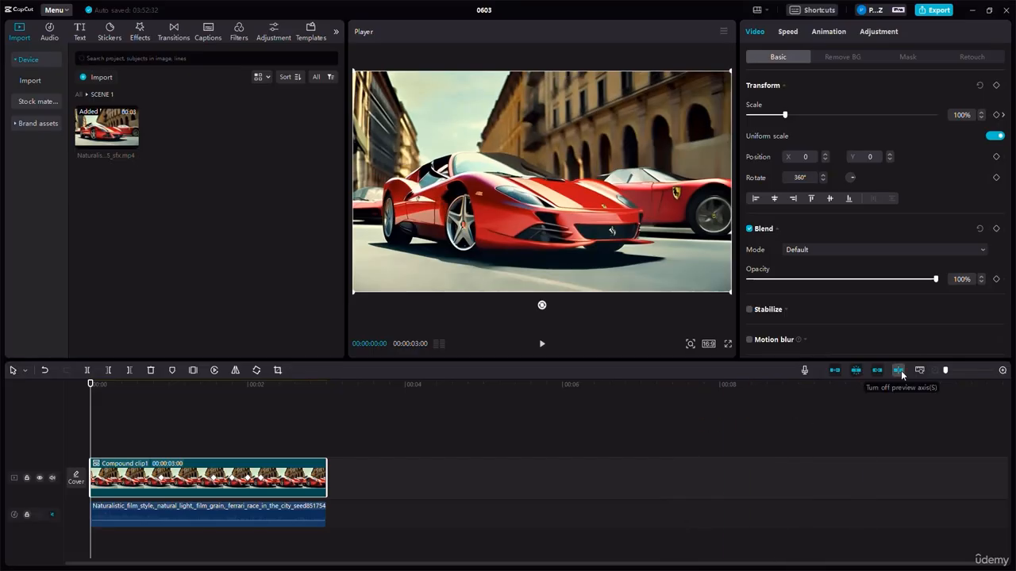
click(899, 371)
click(899, 370)
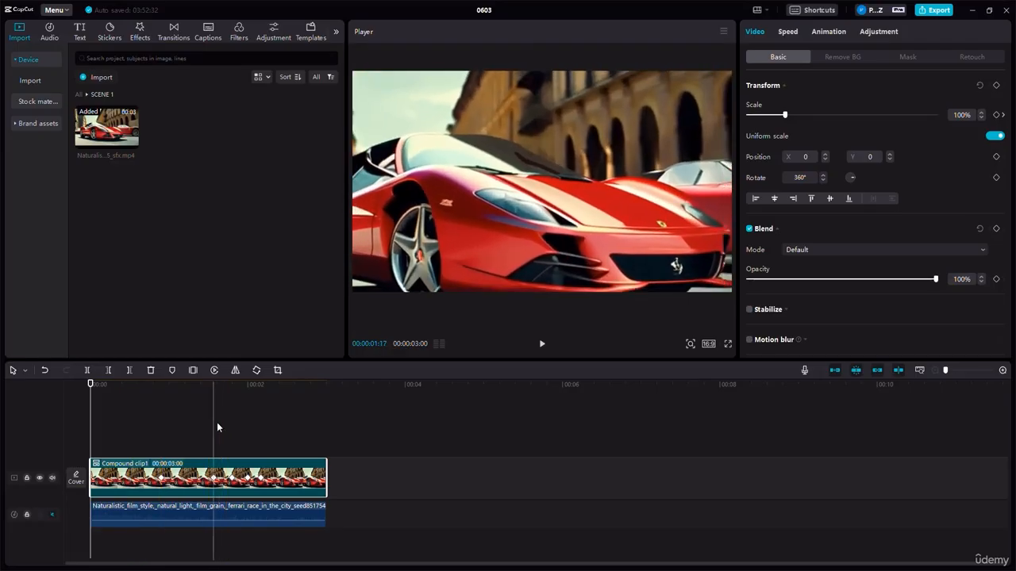
- Paste a copy of the compound clip onto the track above and align it with the original at the timeline start
key(ctrl+v)
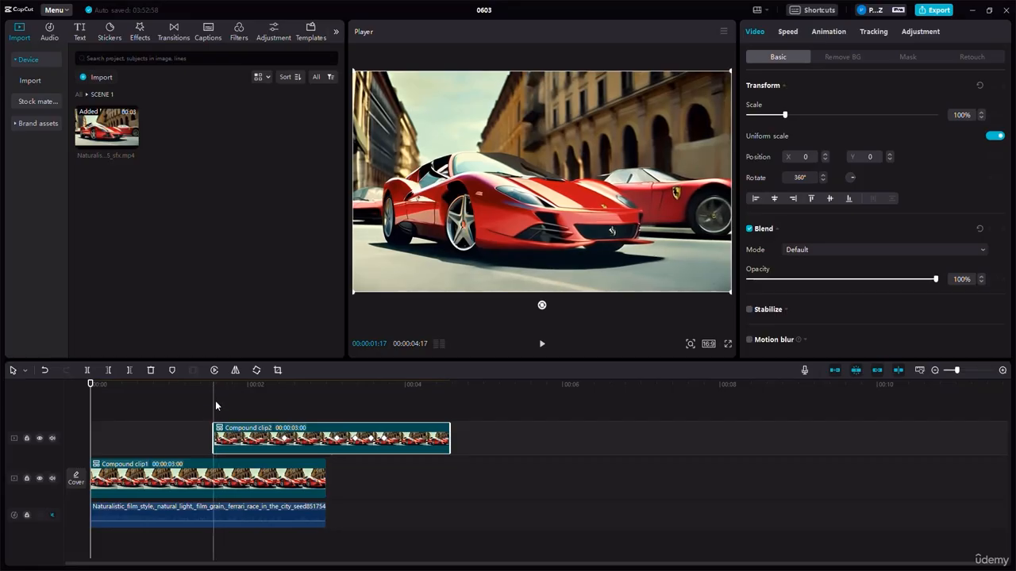
drag(257, 442, 134, 444)
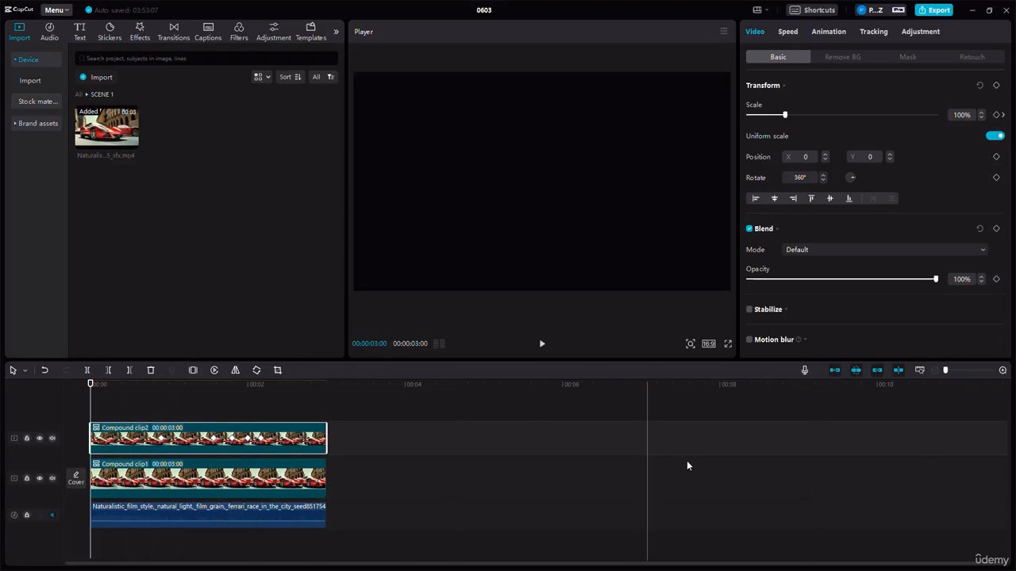
key(space)
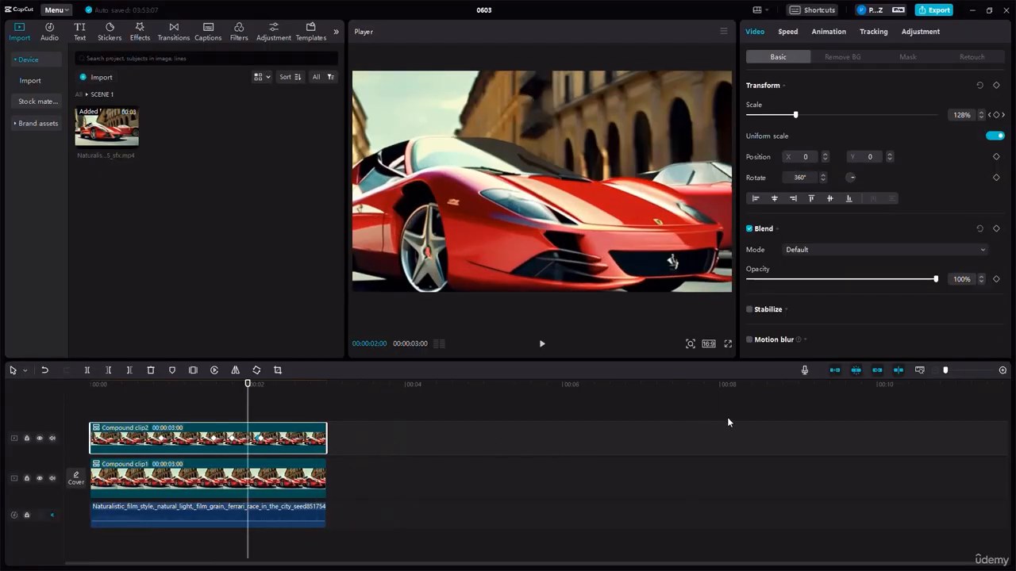
drag(304, 446, 752, 438)
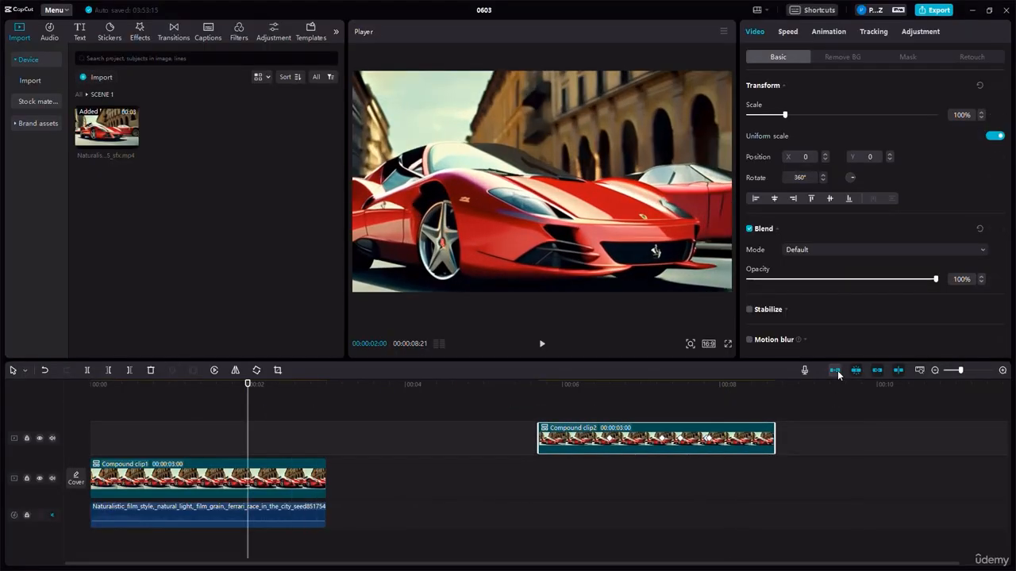
drag(593, 444, 886, 467)
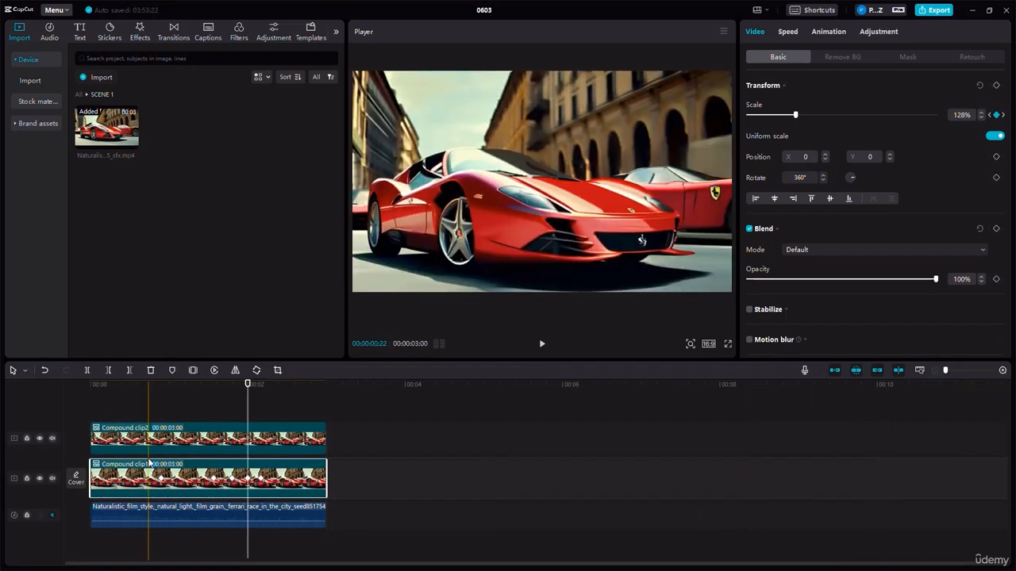
- Set the opacity of the upper compound clip to 50% so it overlays the lower one
click(148, 444)
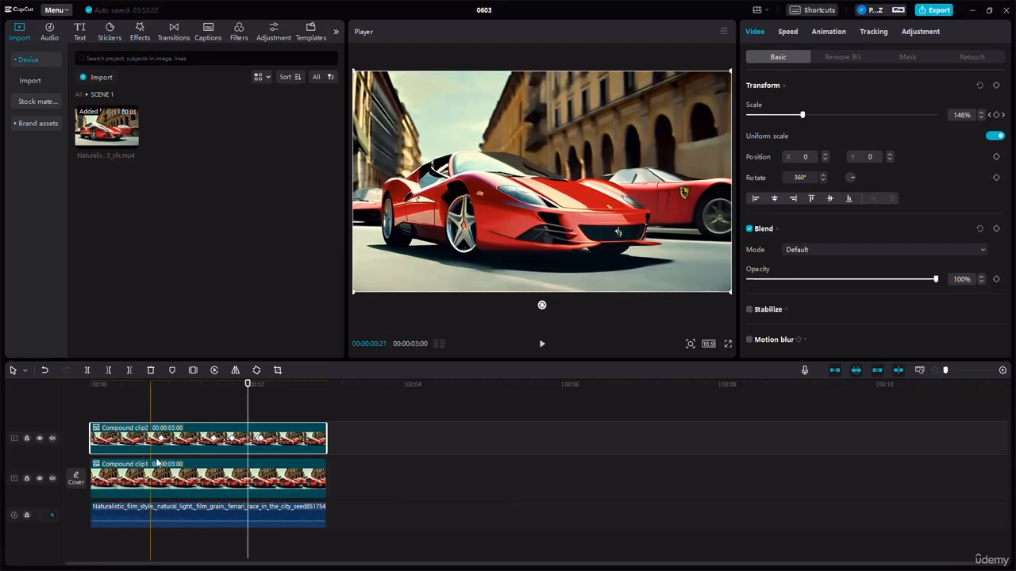
click(187, 401)
drag(188, 401, 171, 392)
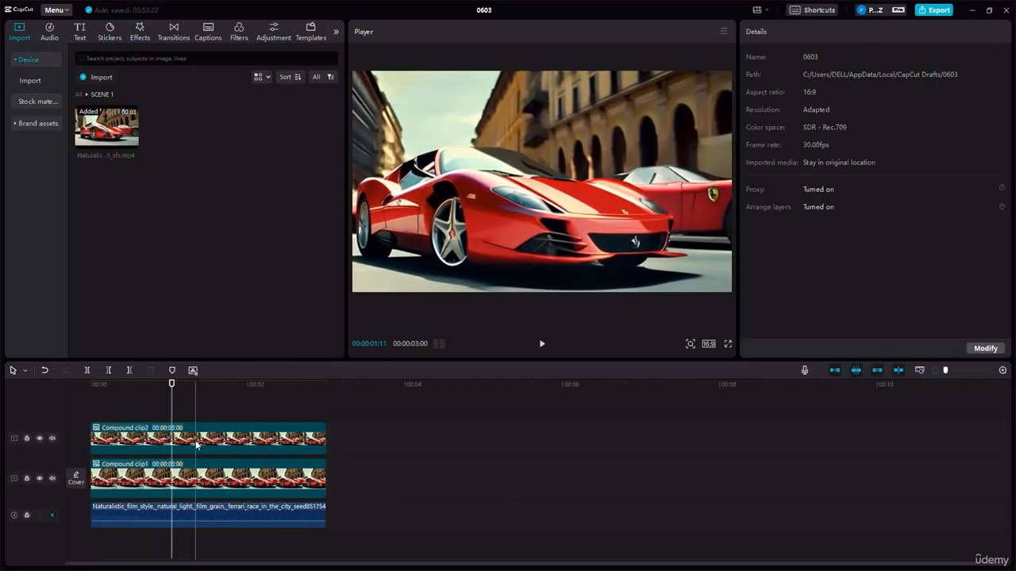
click(194, 444)
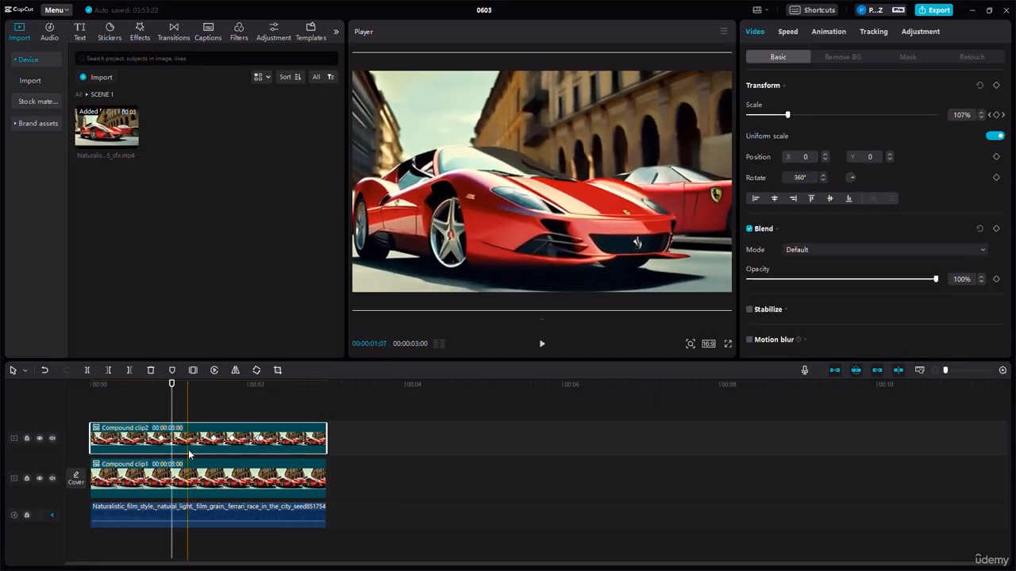
click(845, 282)
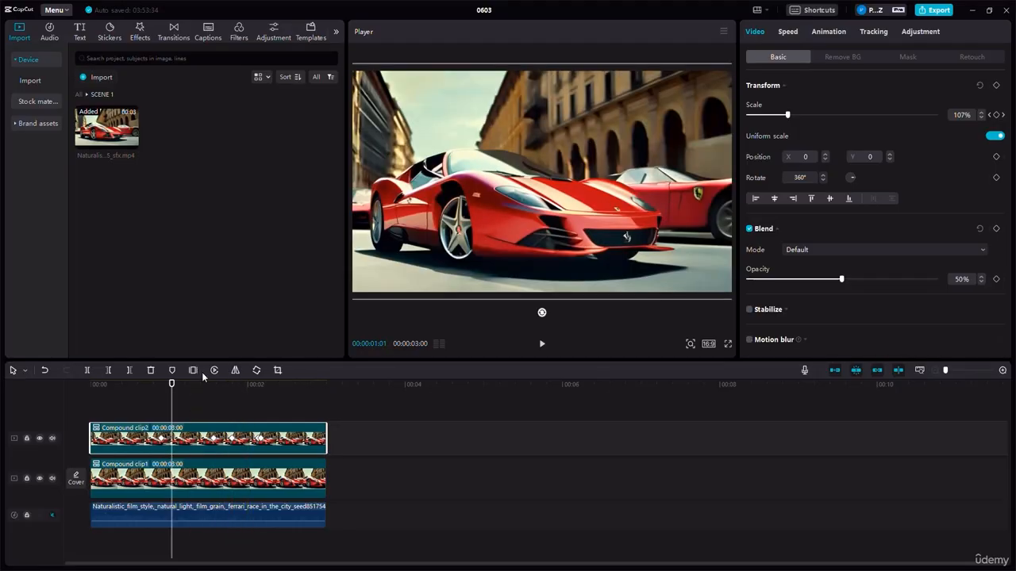
- Mirror the upper compound clip and play the overlay from the start of the timeline
click(235, 371)
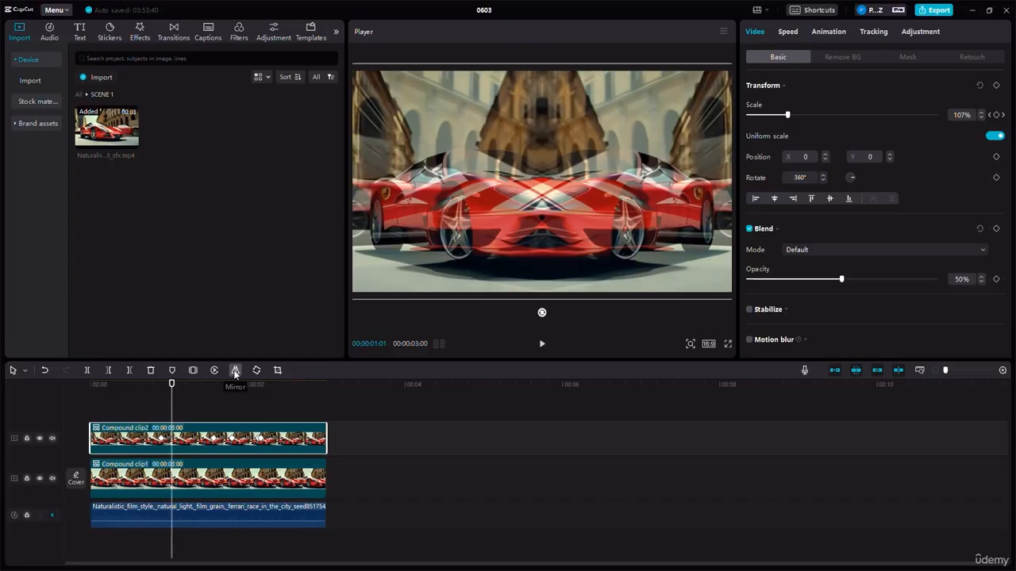
click(212, 476)
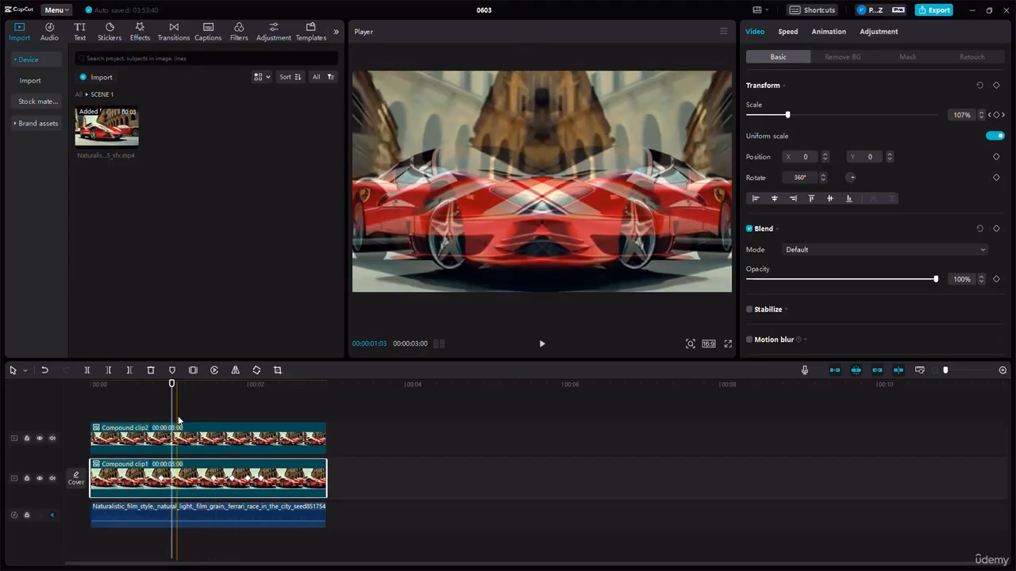
drag(172, 387, 87, 394)
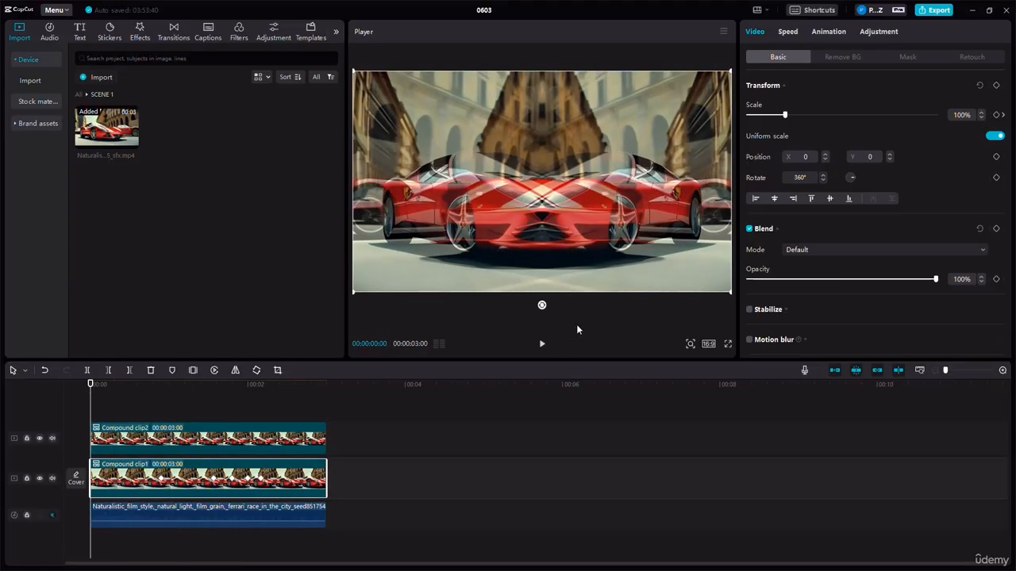
click(542, 346)
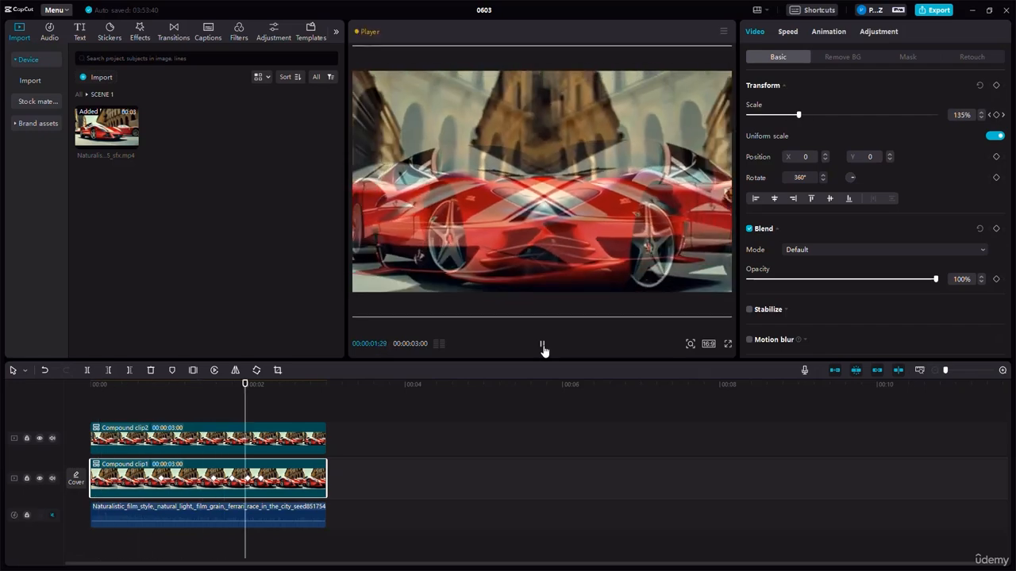
click(542, 346)
- Remove the mirroring from the upper compound clip and move the playhead to 00:00:01:15
click(186, 443)
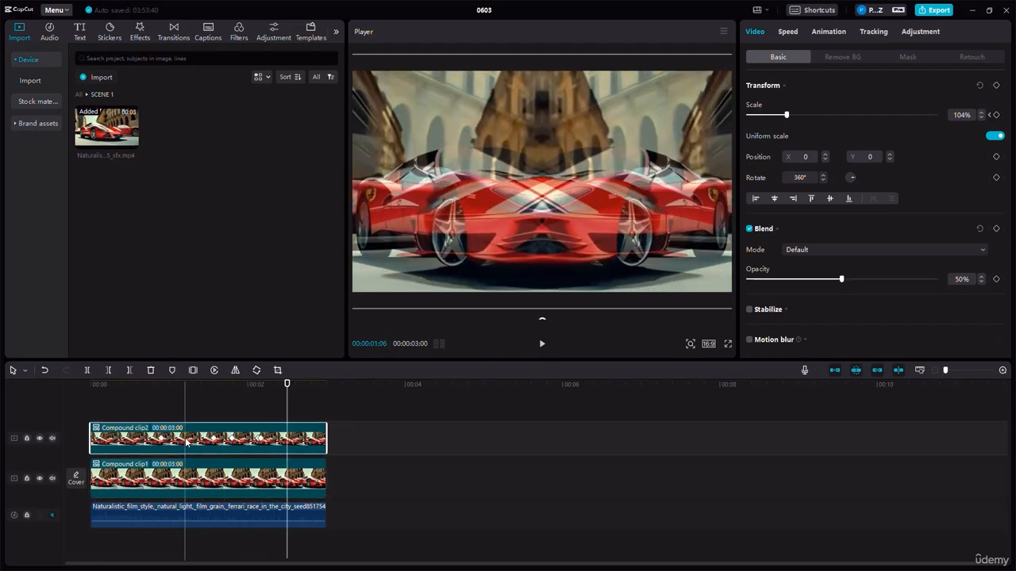
click(235, 371)
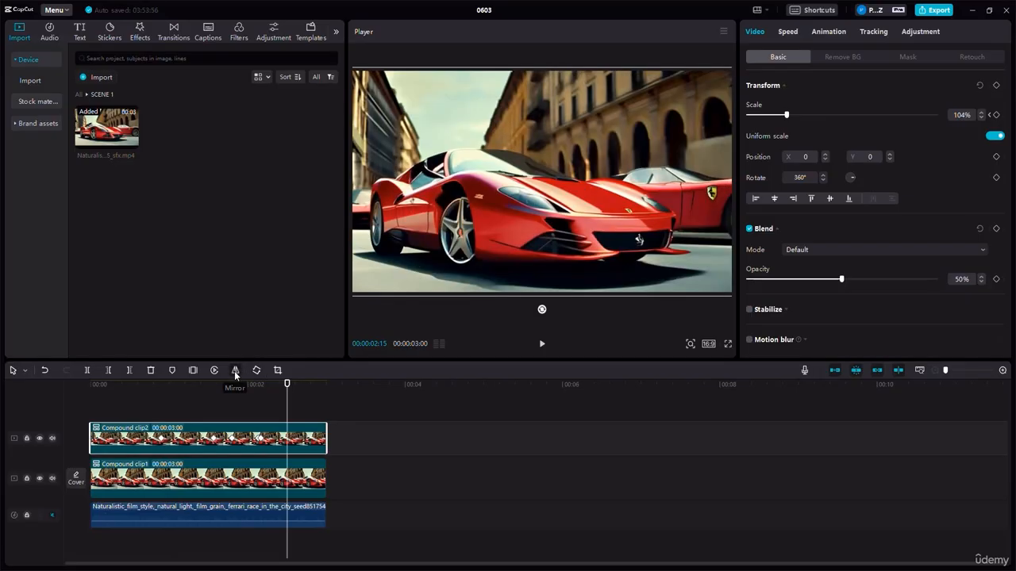
click(209, 411)
- Rotate the upper compound clip to 540° and play the overlay from the start of the timeline
click(222, 445)
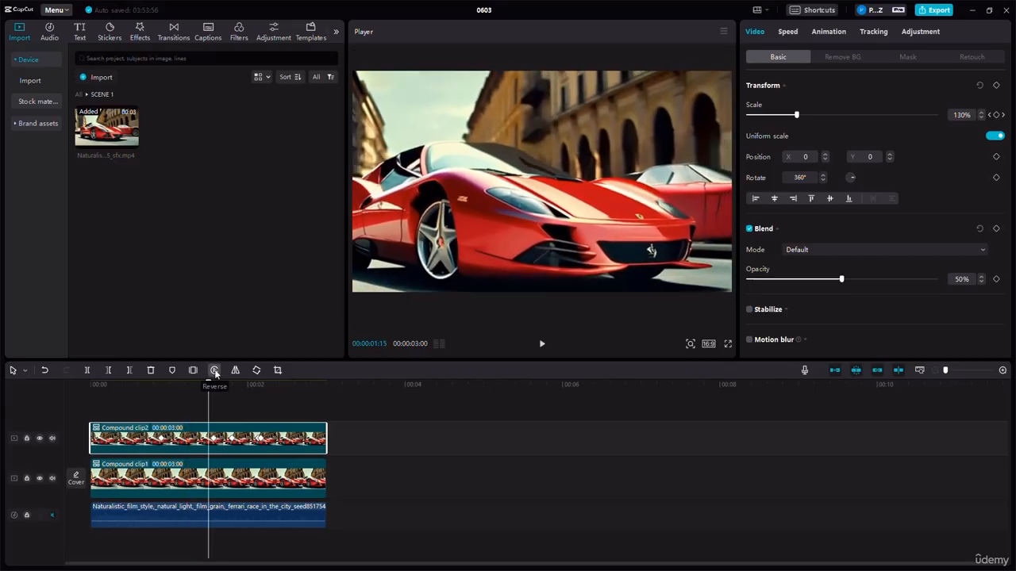
click(256, 370)
click(256, 370)
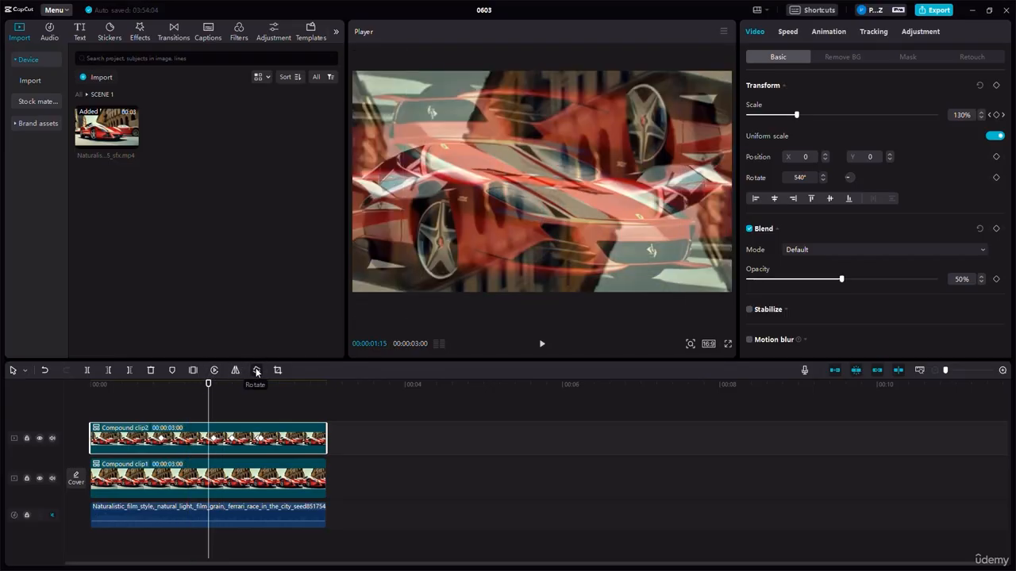
click(170, 399)
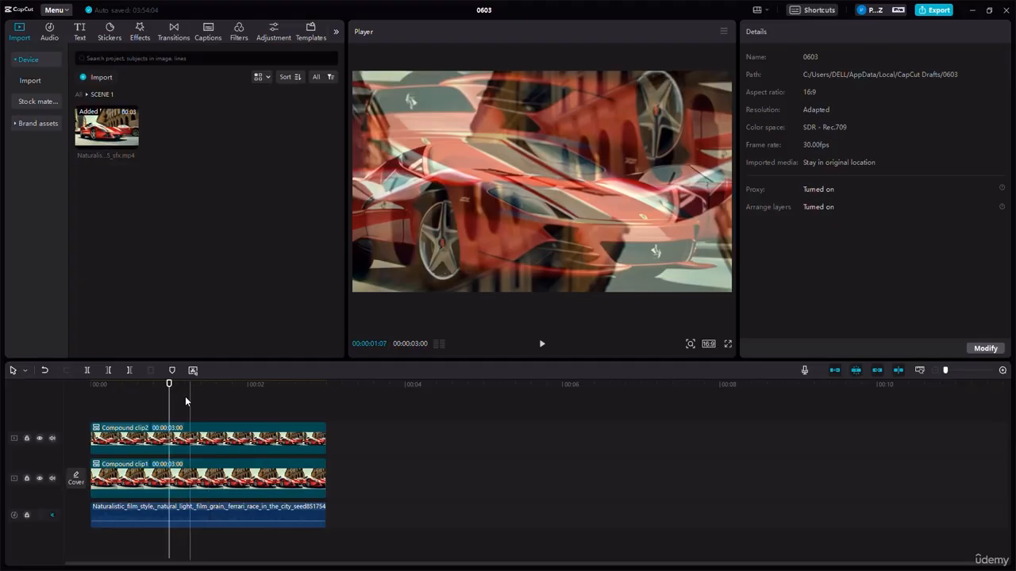
drag(169, 393, 67, 394)
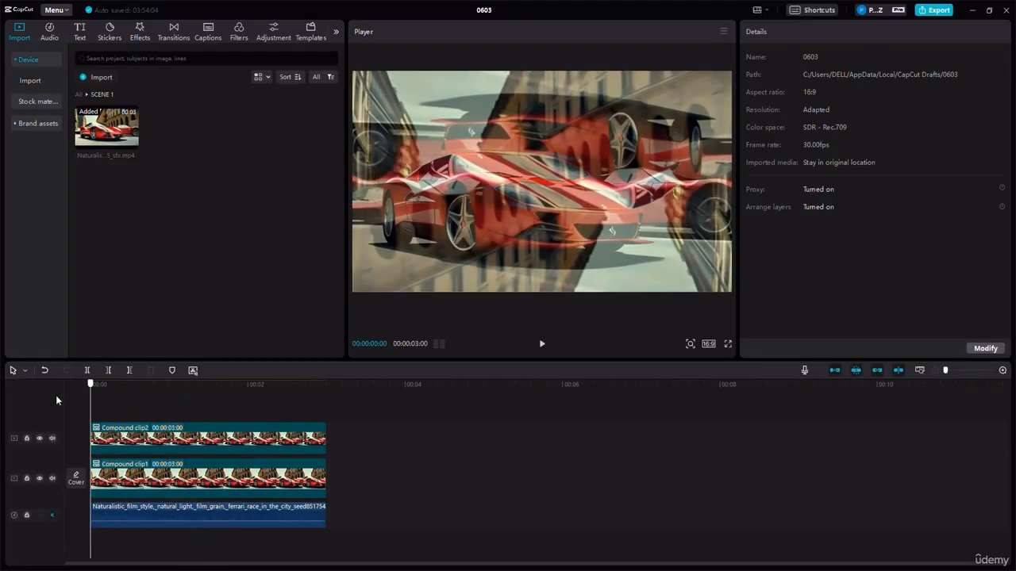
click(539, 347)
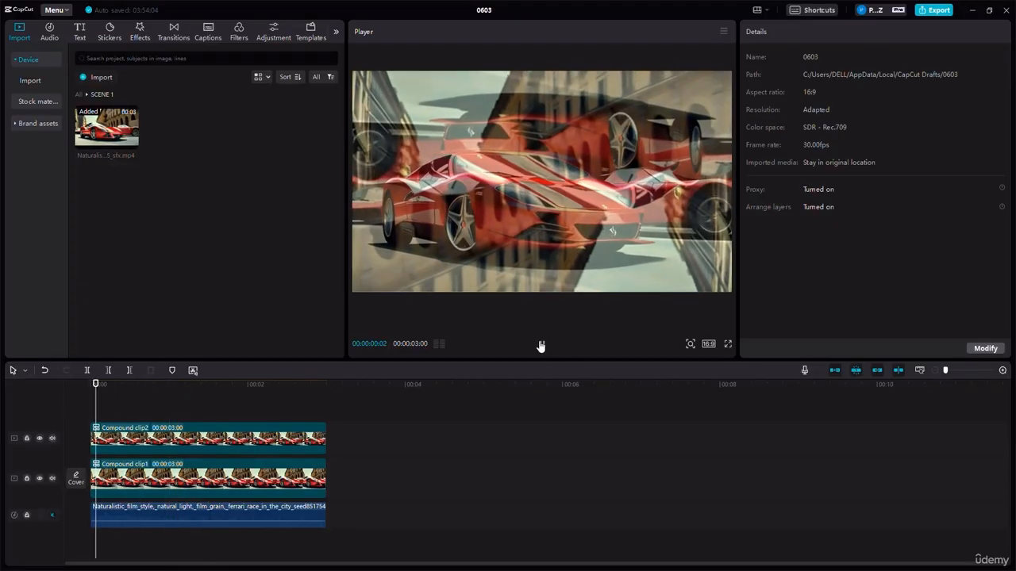
- Try an opacity of about 52% on the lower compound clip and return it to 100%
click(235, 483)
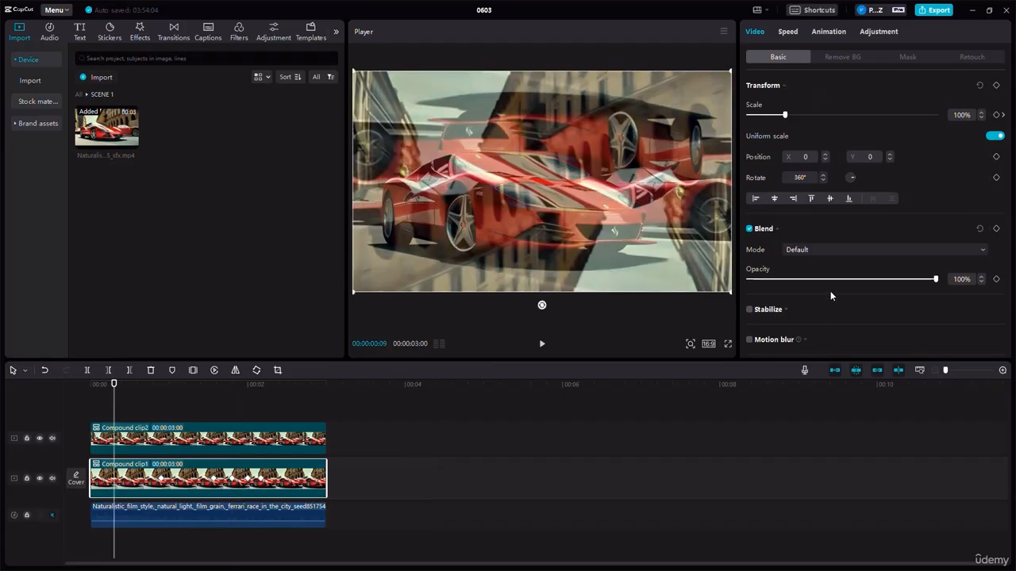
click(832, 280)
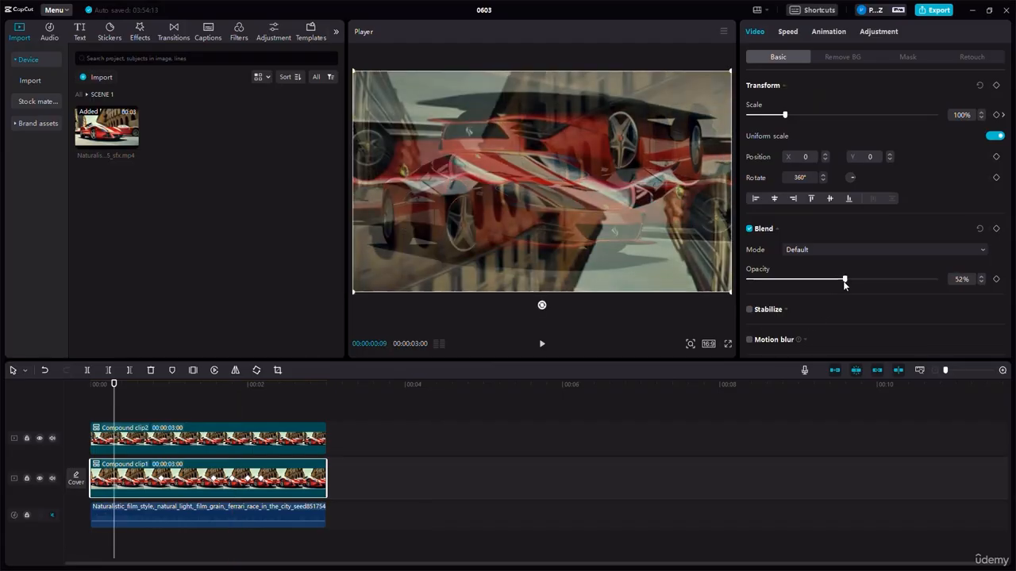
drag(844, 281, 936, 279)
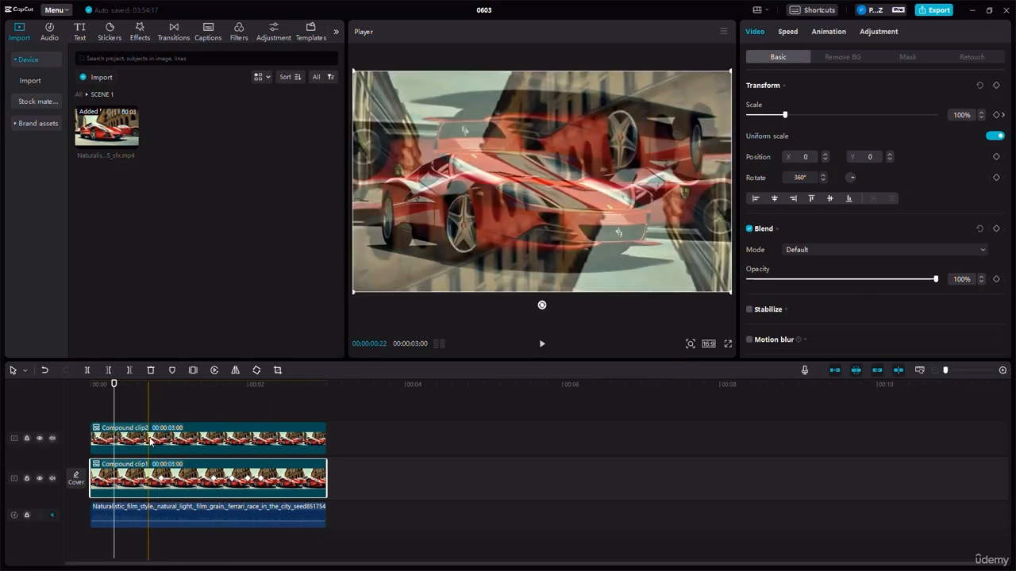
- Set the upper compound clip's opacity to 100% so that it fully covers the lower compound clip
click(144, 444)
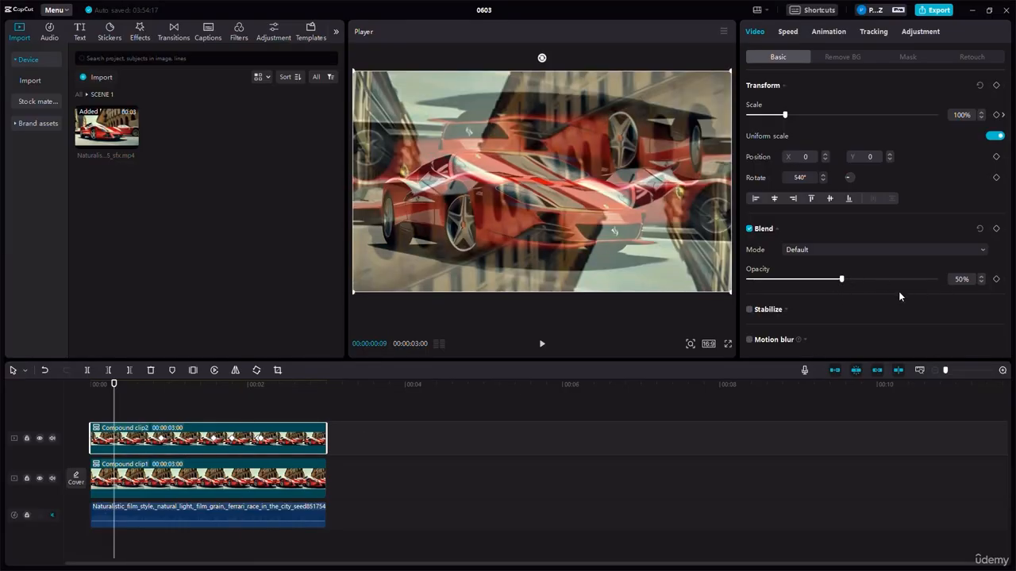
drag(845, 280, 936, 279)
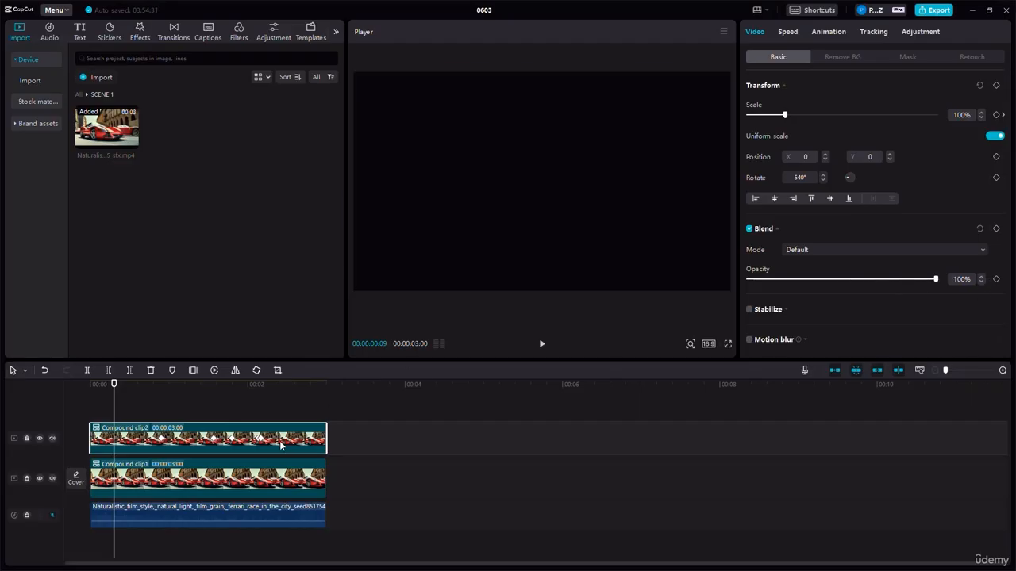
click(242, 486)
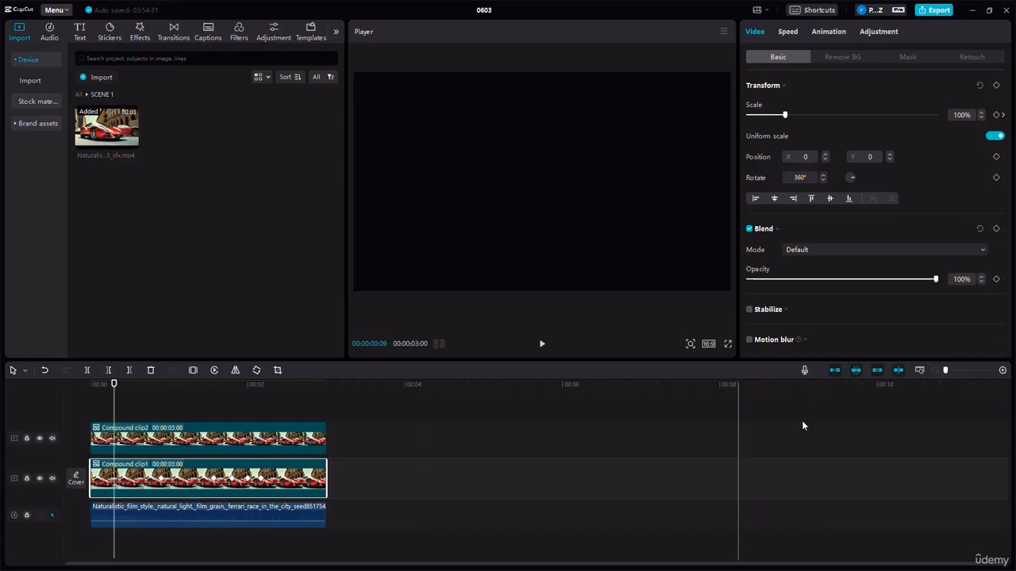
click(228, 438)
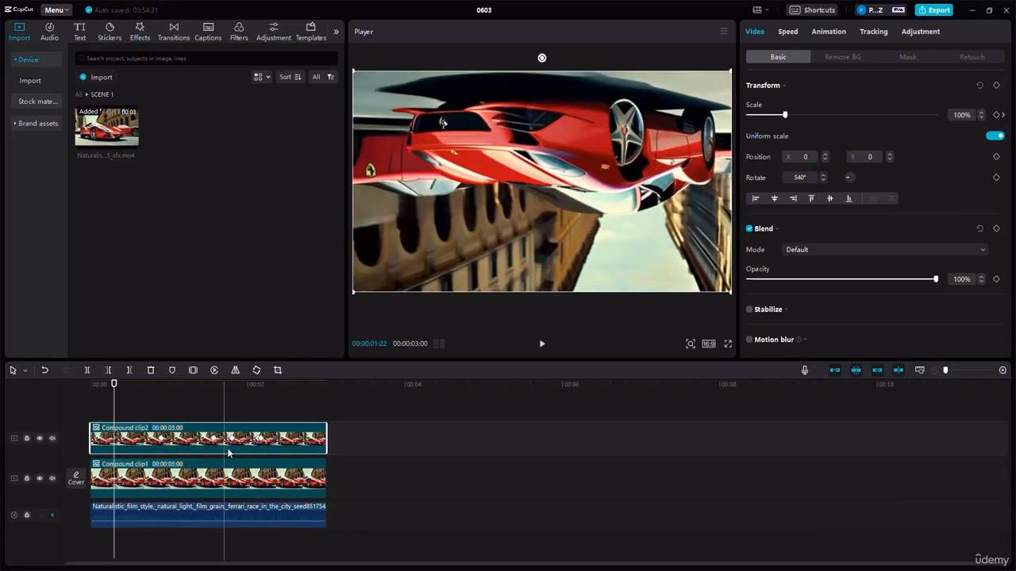
click(189, 478)
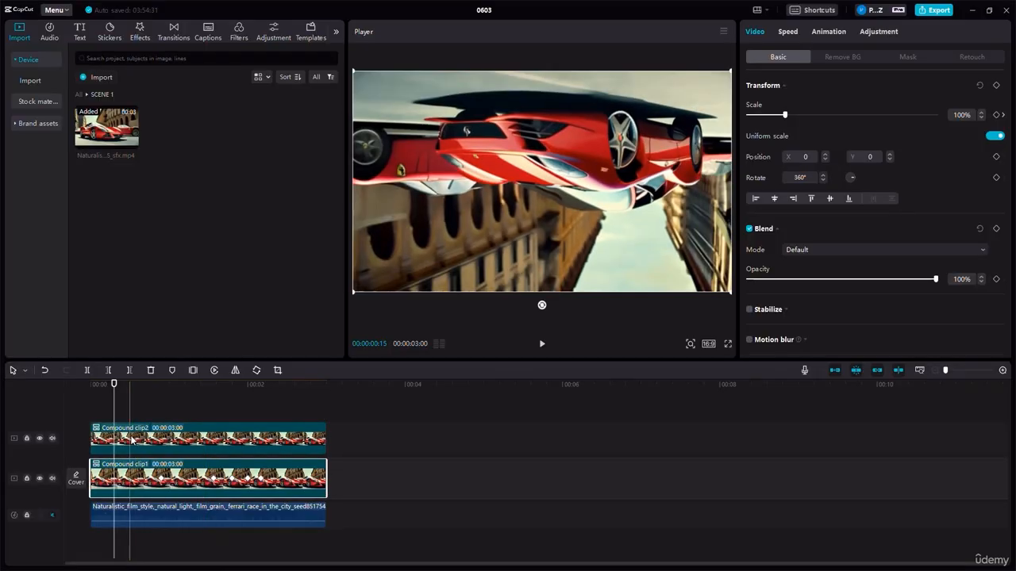
- Move the upper compound clip so it starts about one second in, and place the playhead at 00:00:01:09
drag(132, 441, 213, 441)
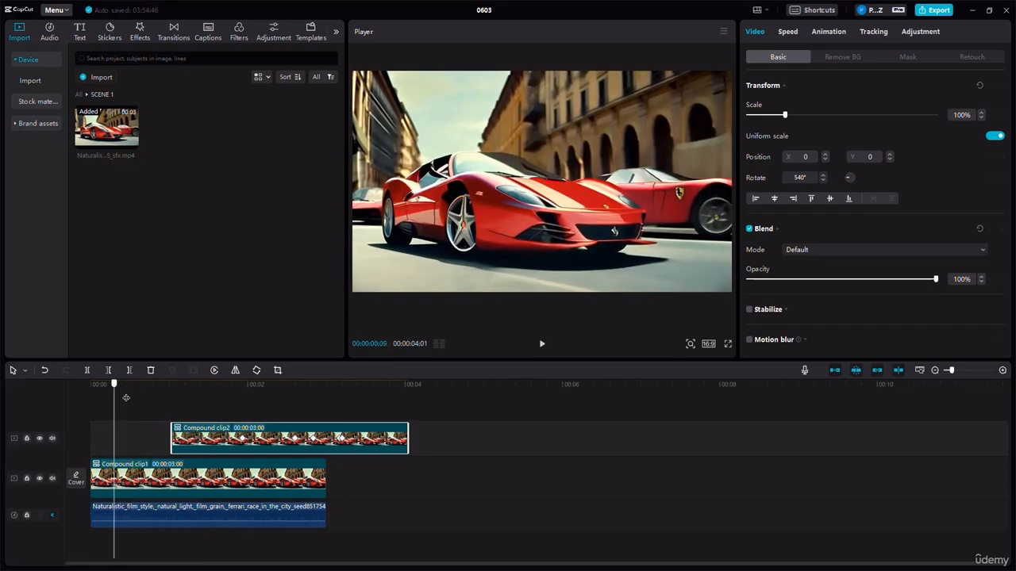
click(183, 401)
click(194, 403)
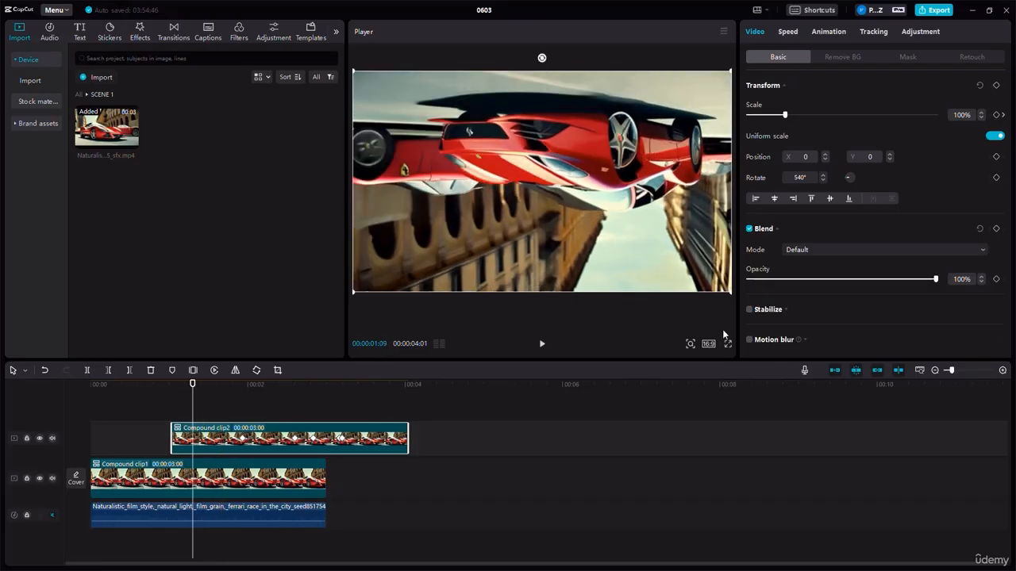
scroll(844, 222, down, 1)
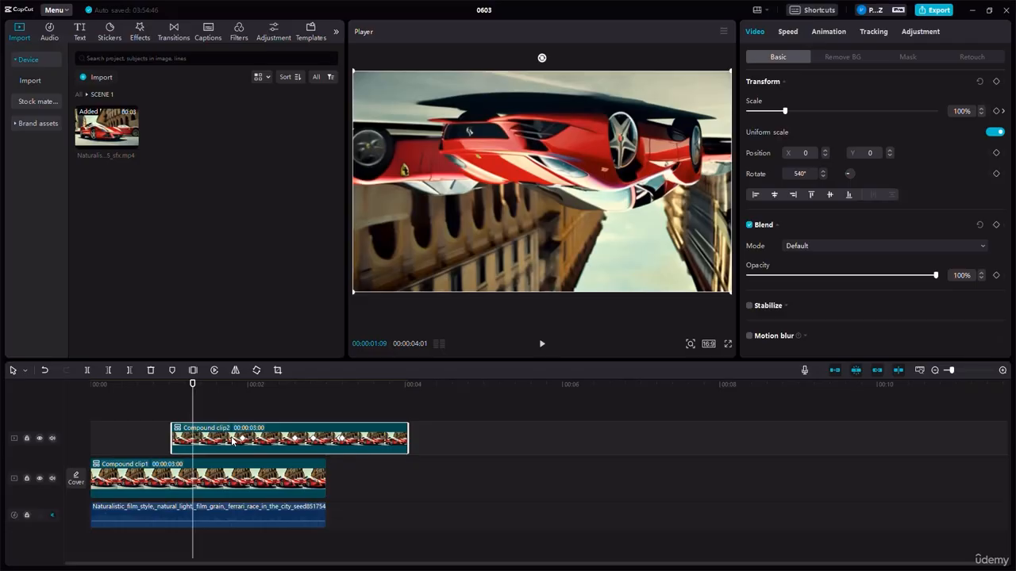
- Delete the upper compound clip and return the playhead to the start of the timeline
key(Delete)
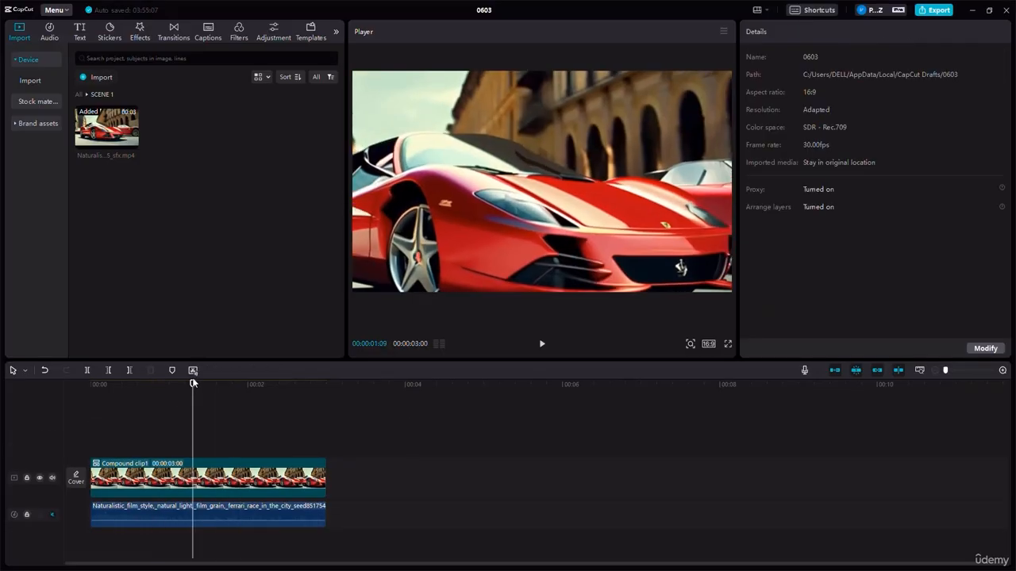
drag(193, 383, 30, 406)
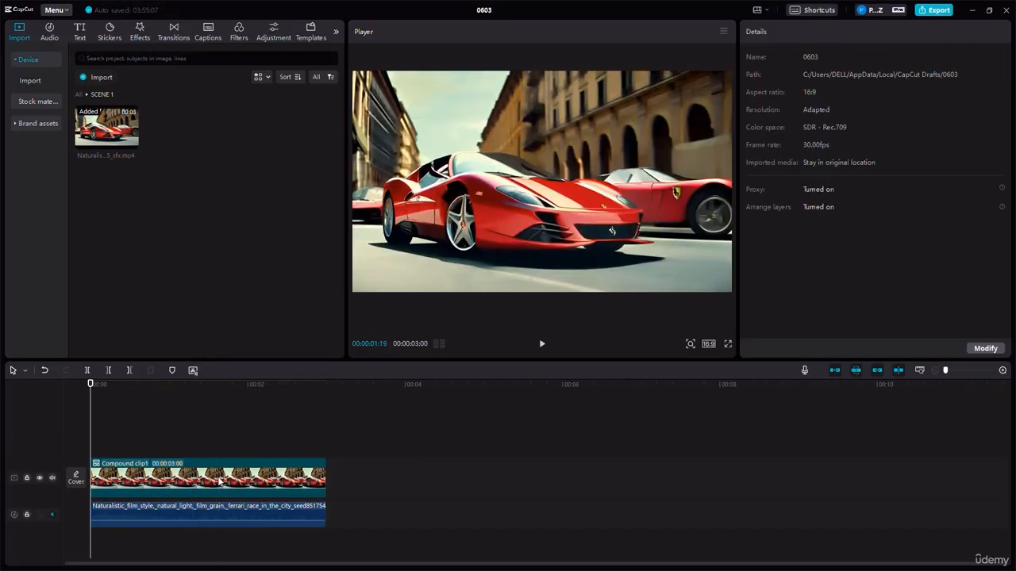
right_click(219, 482)
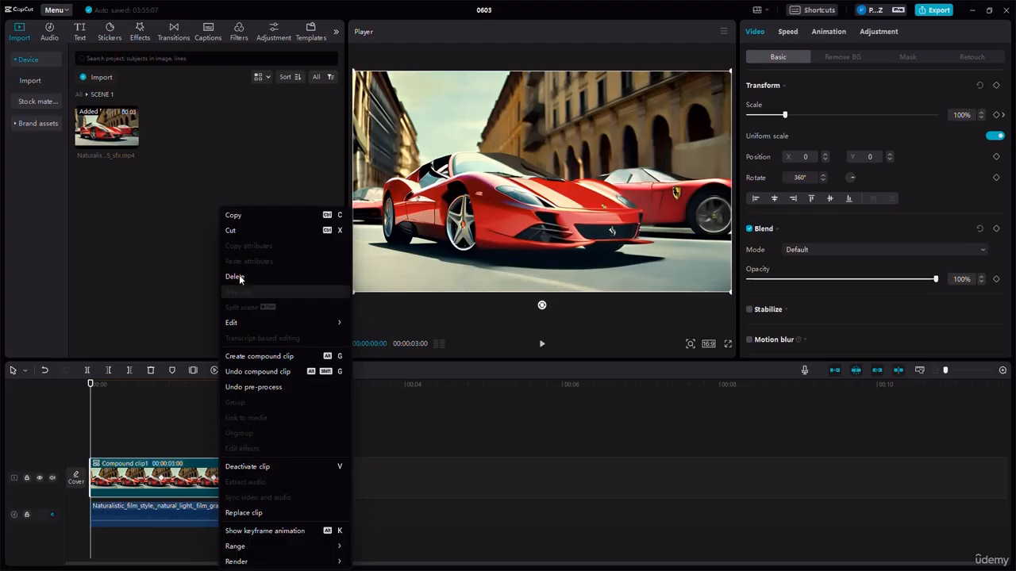
click(415, 491)
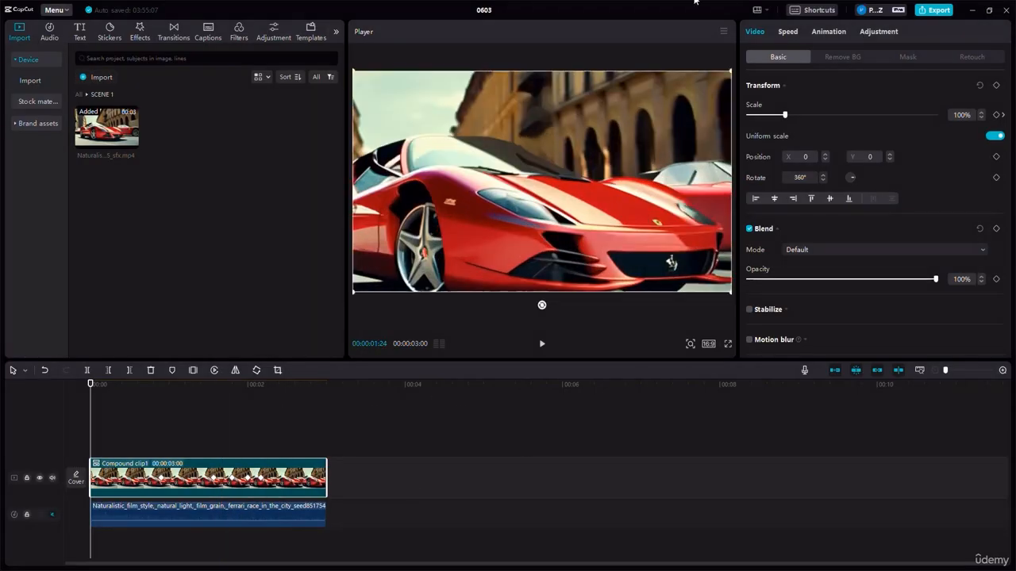
- Set the remaining compound clip's speed to 1.9x and play it from the start of the timeline
click(788, 31)
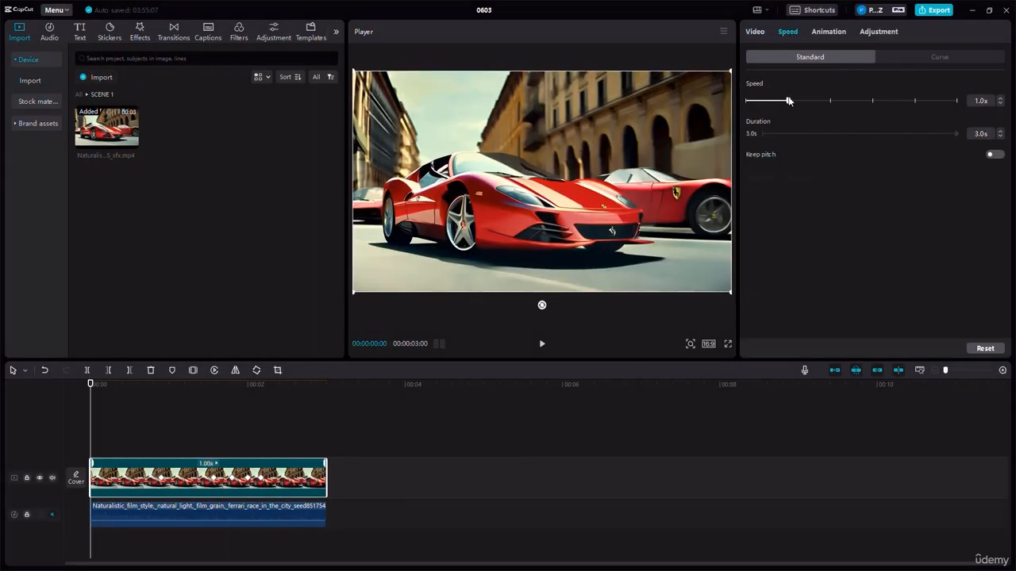
drag(788, 101, 821, 102)
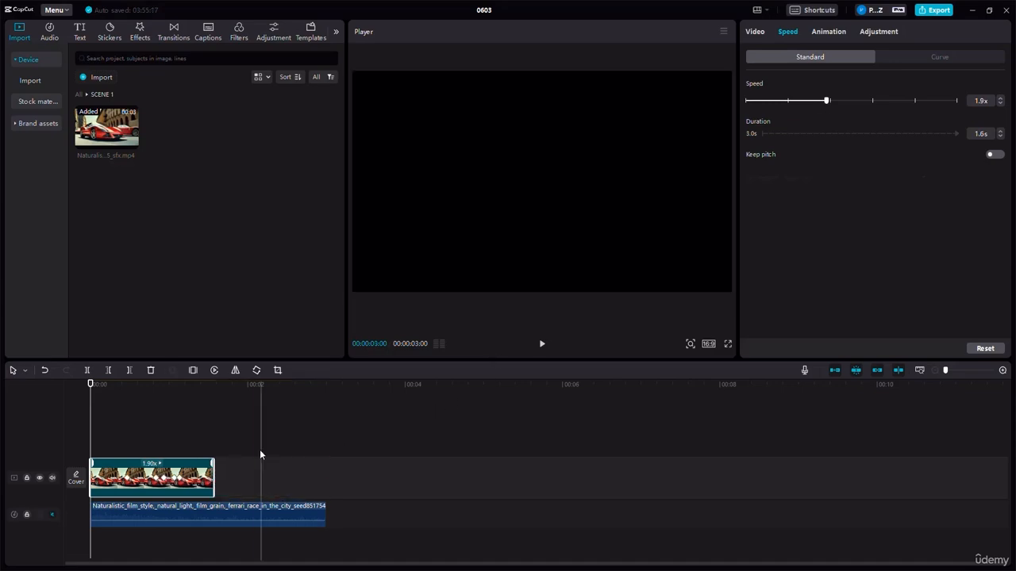
click(543, 346)
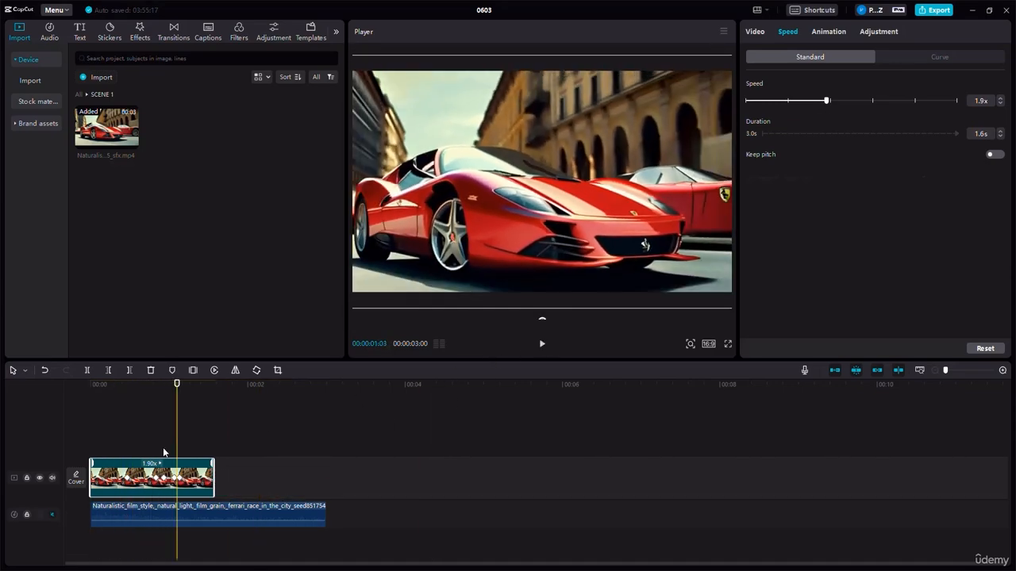
- Return the playhead to the start, set the compound clip's speed to 0.5x, and play it through
click(133, 402)
click(44, 396)
click(159, 481)
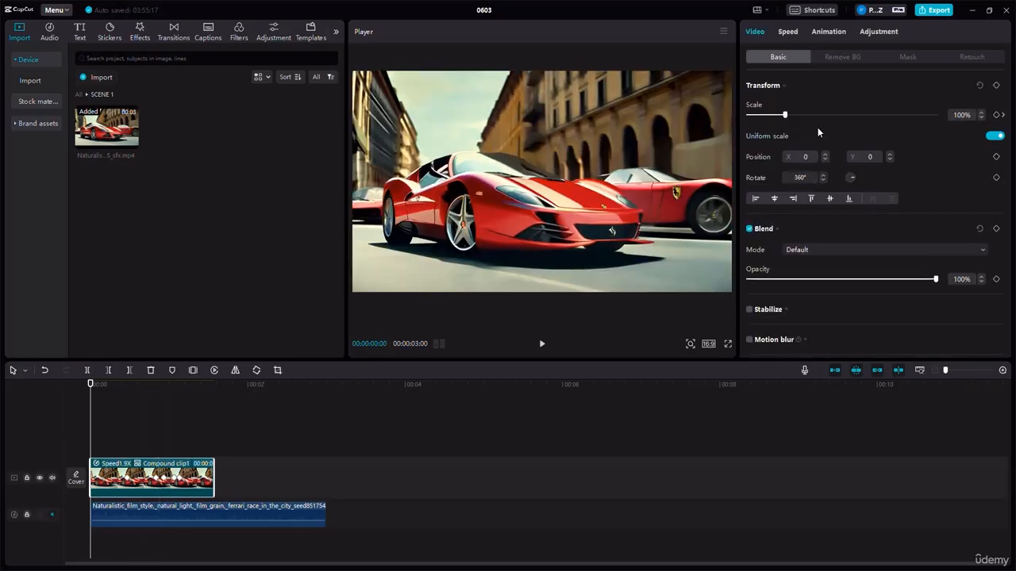
click(788, 32)
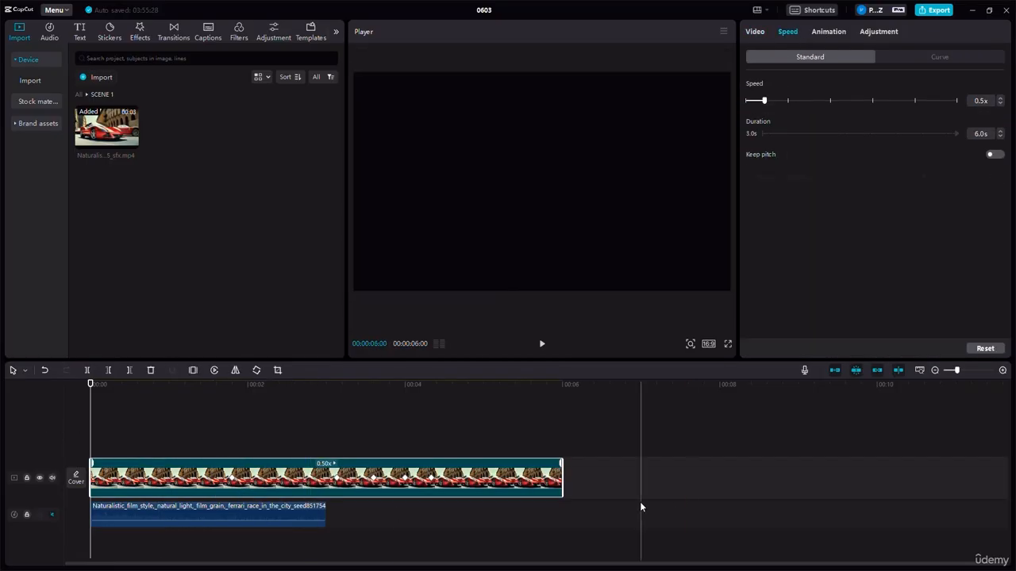
click(543, 346)
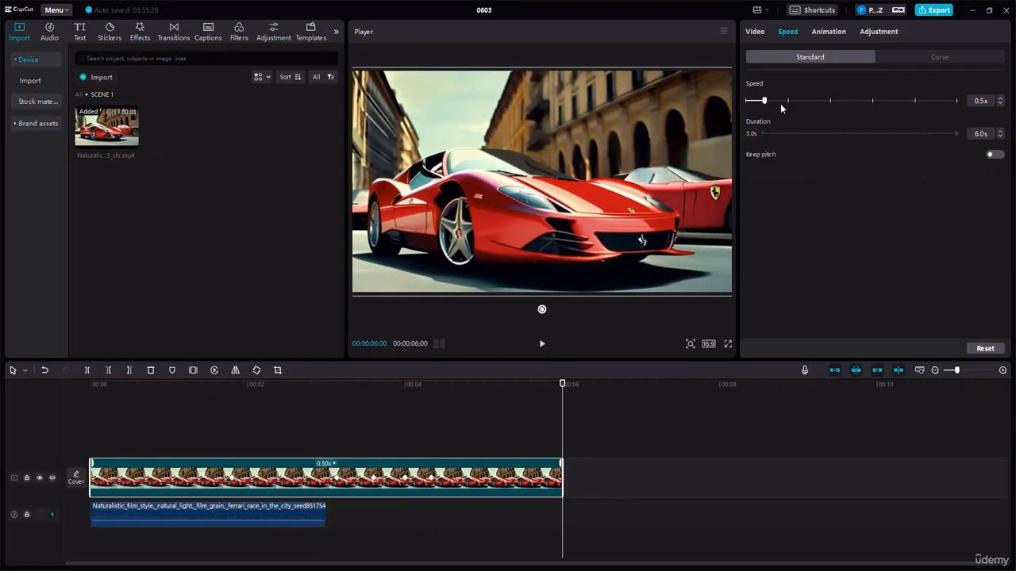
- Try a duration of 10 seconds on the compound clip and set its speed back to 1.0x
drag(776, 101, 786, 103)
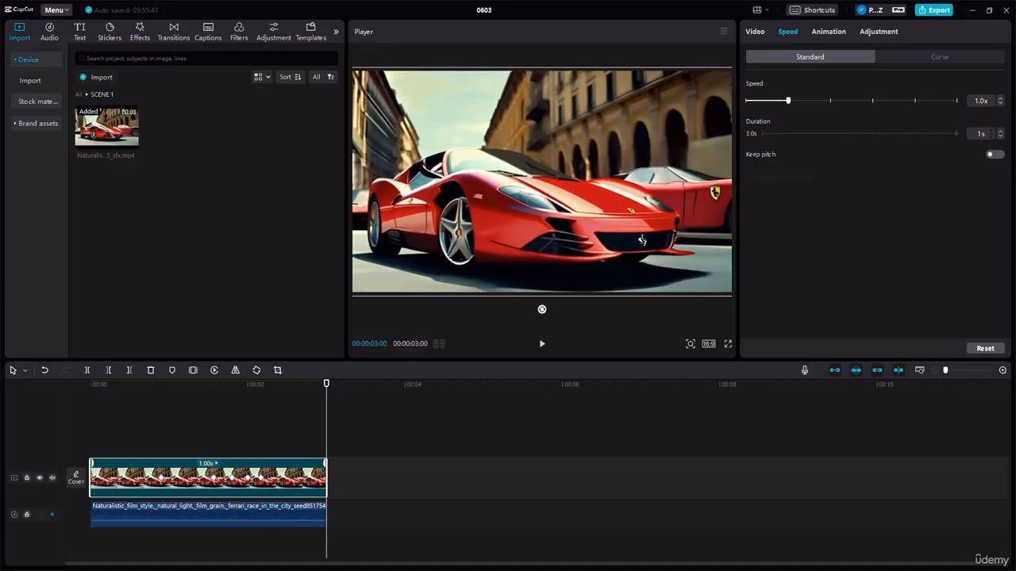
text(0)
key(Return)
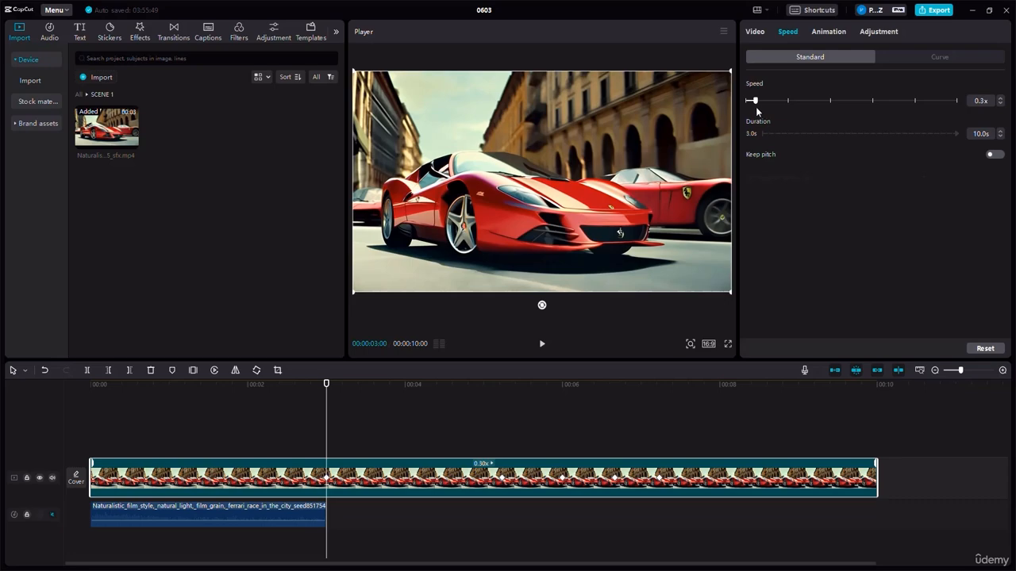
drag(785, 112, 786, 113)
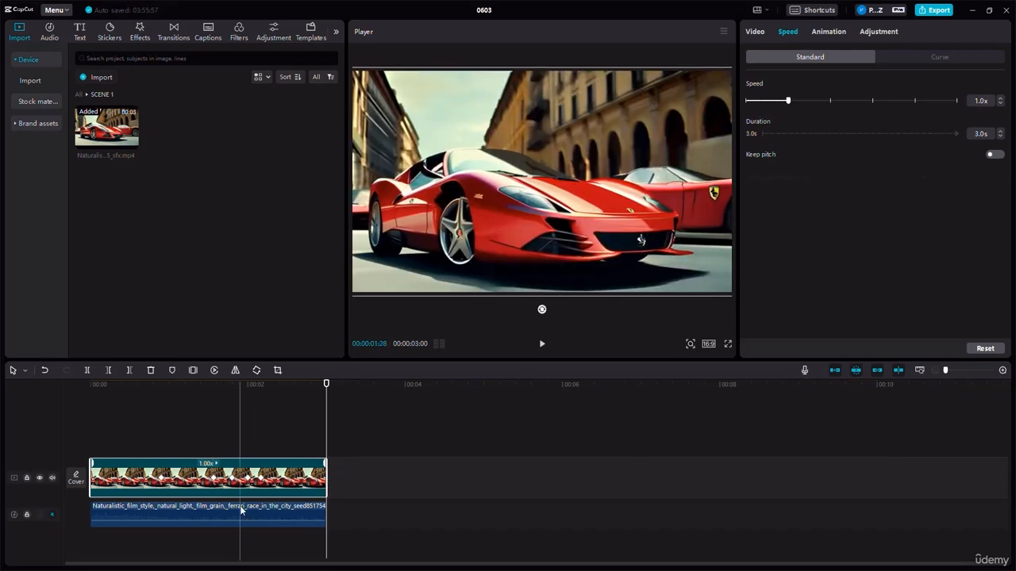
- Look through the basic, speed and voice changer settings of the audio clip under the compound clip
click(213, 509)
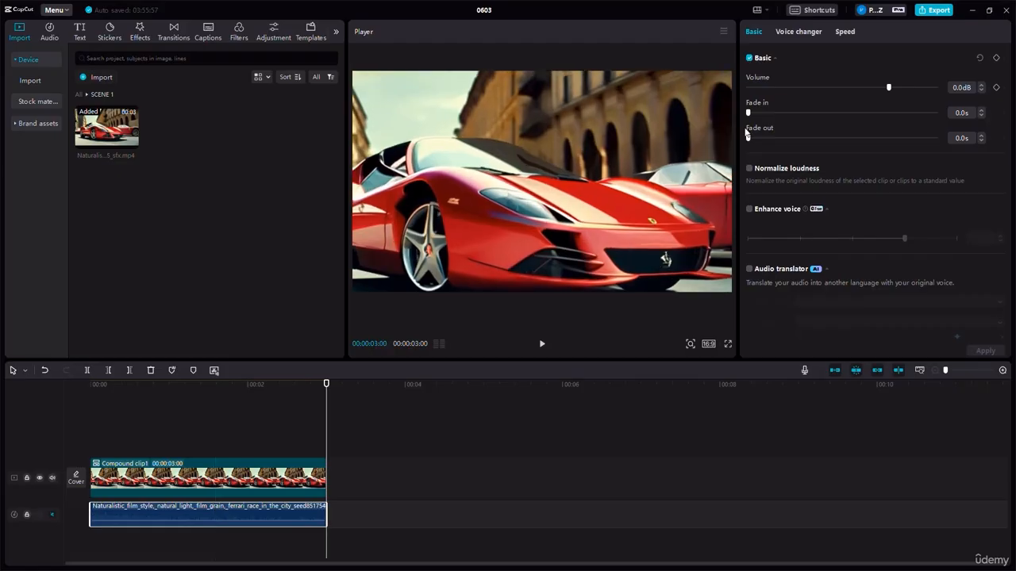
click(844, 32)
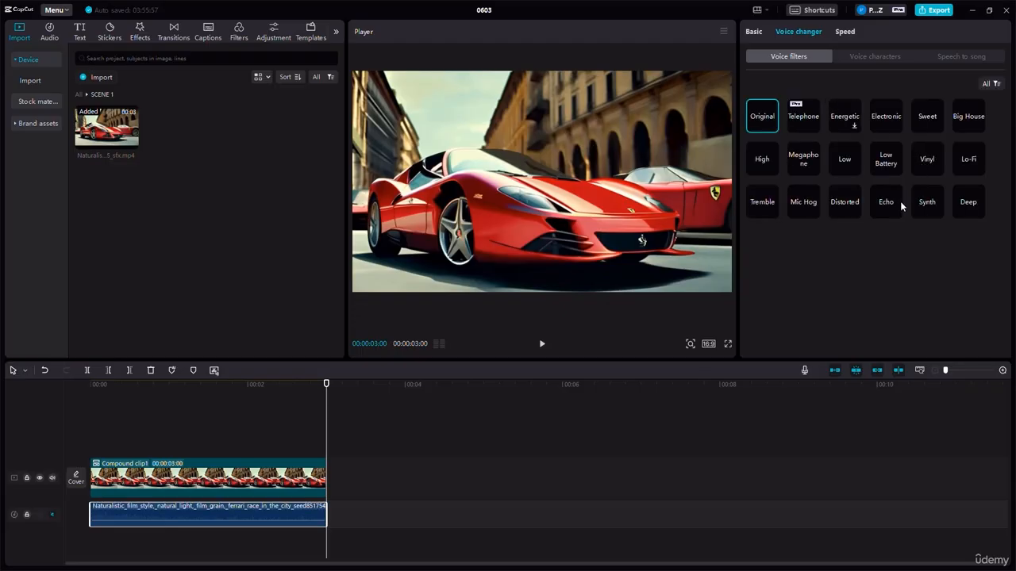
click(750, 32)
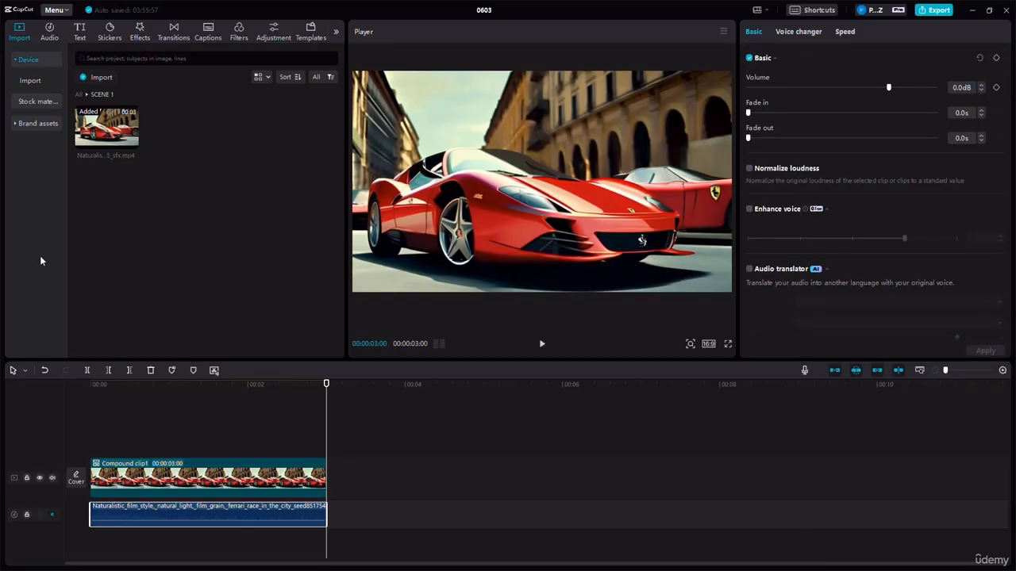
- Search the music library for "EXPLOSION"
click(48, 34)
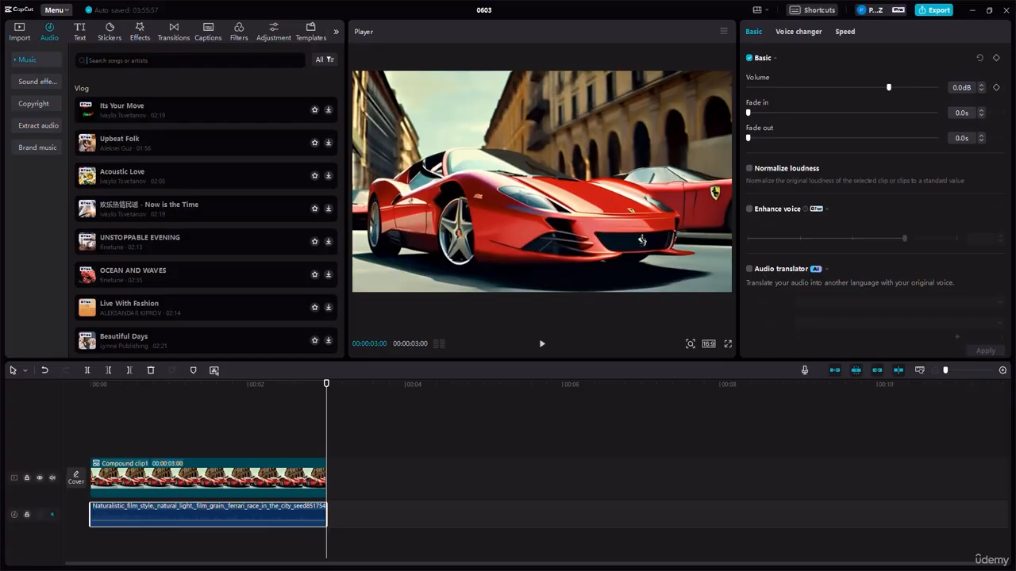
text(EXPLOSION)
key(Return)
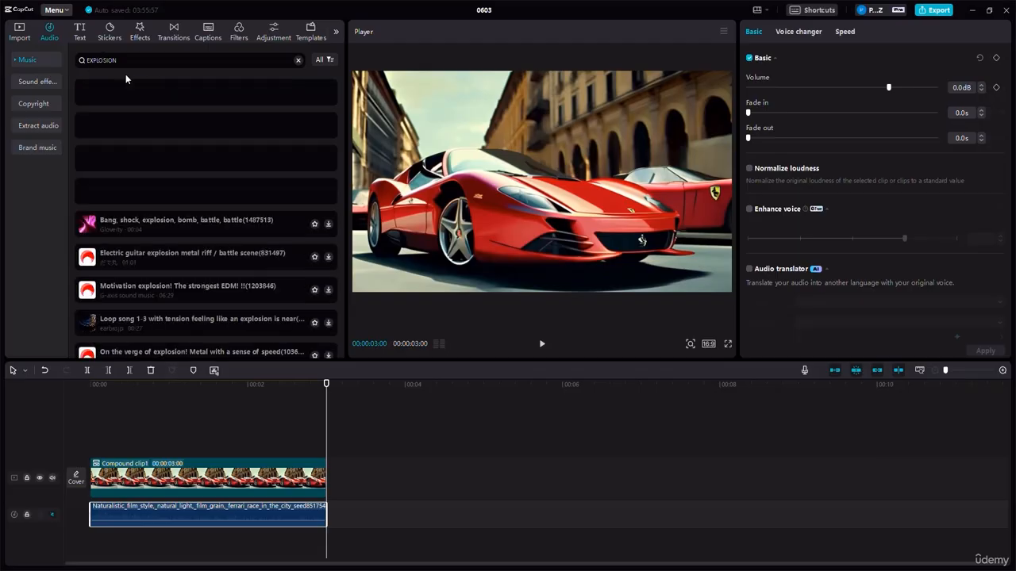
- Search the sound effects library for "explosion sound effect"
click(29, 82)
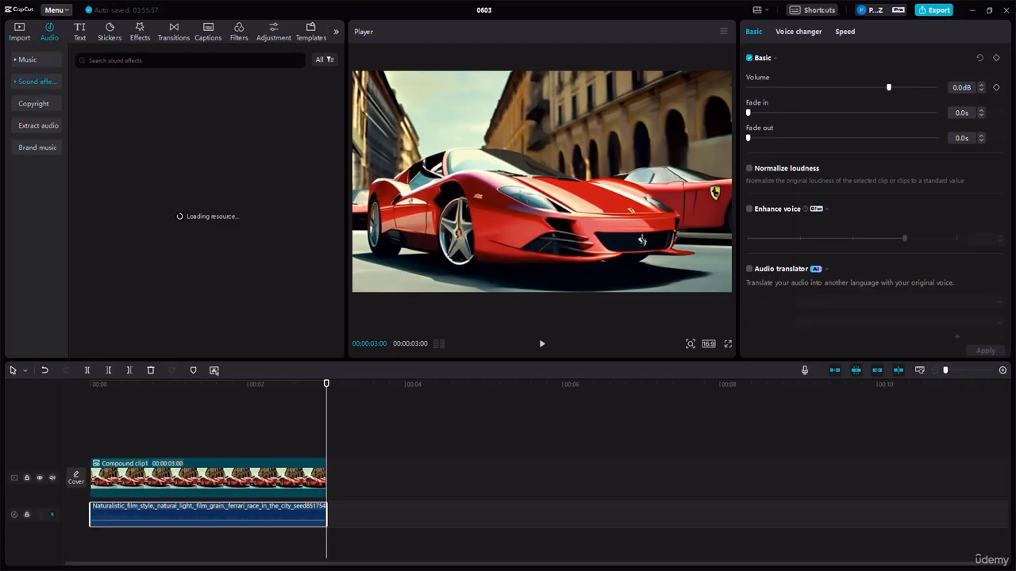
text(explosi)
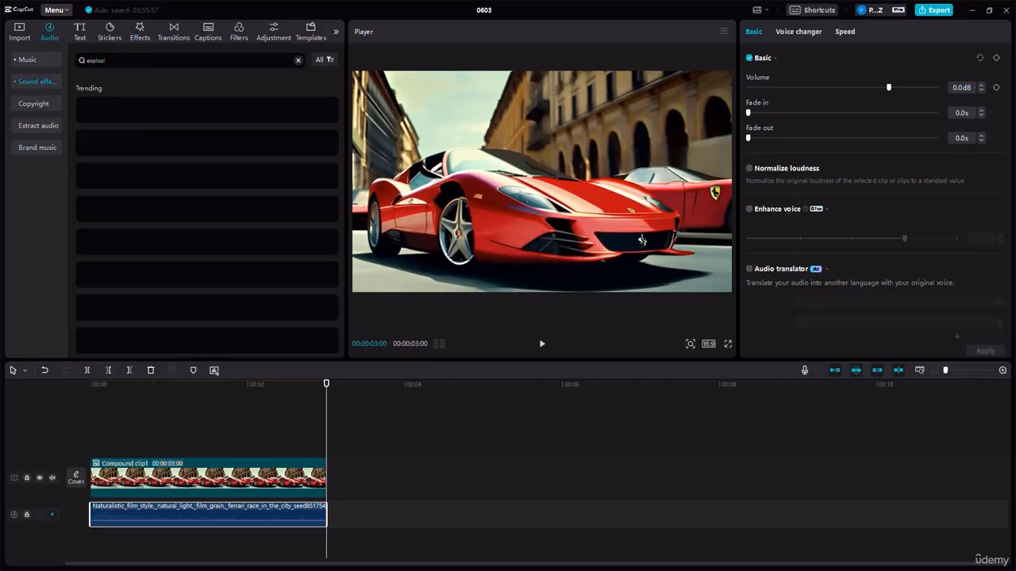
text(on sound effect)
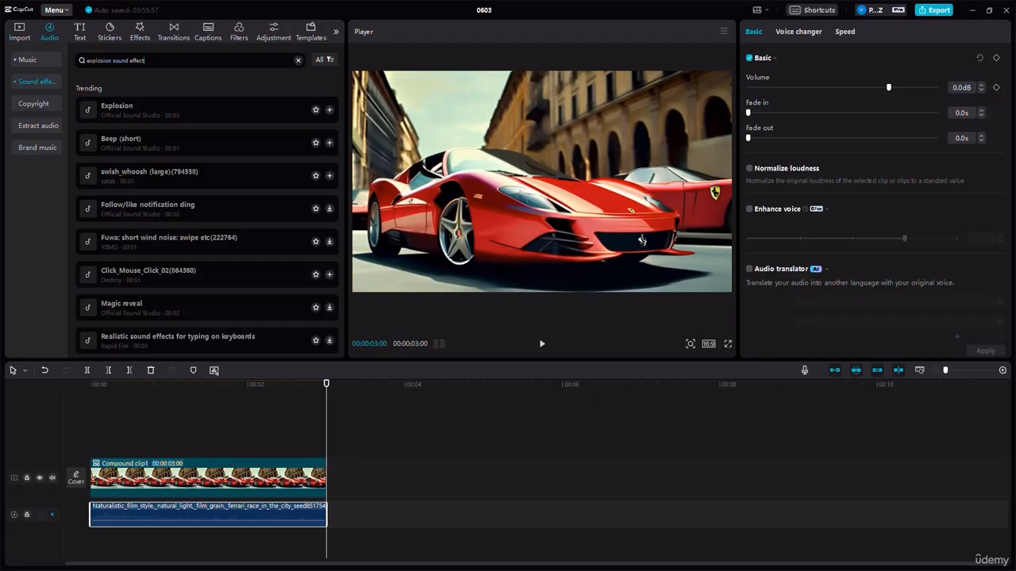
key(Return)
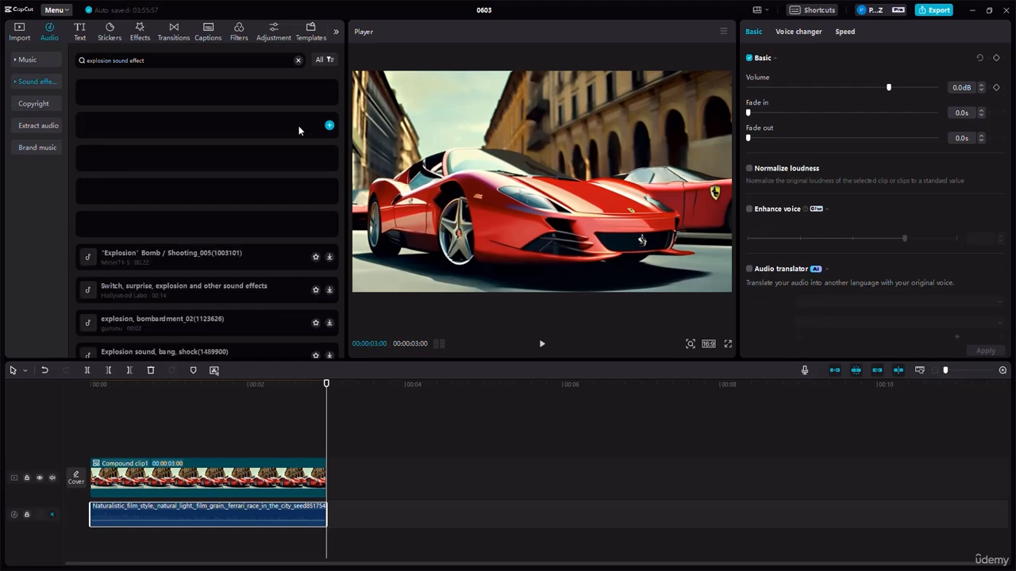
- Preview the 24-second Explosion sound effect, add it below the existing audio at the timeline's start, and play the timeline from 00:00:00:00
click(129, 91)
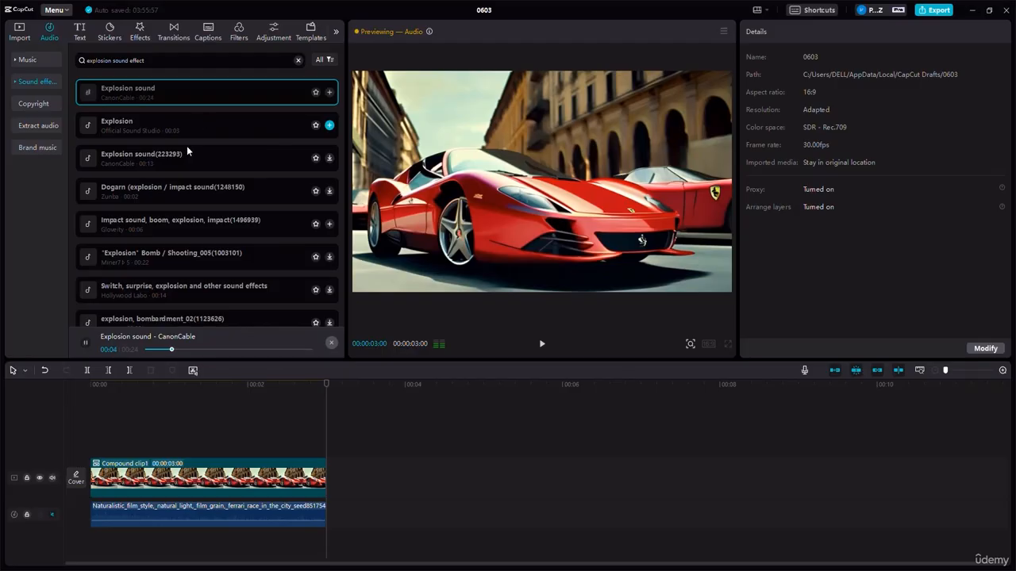
drag(131, 89, 96, 545)
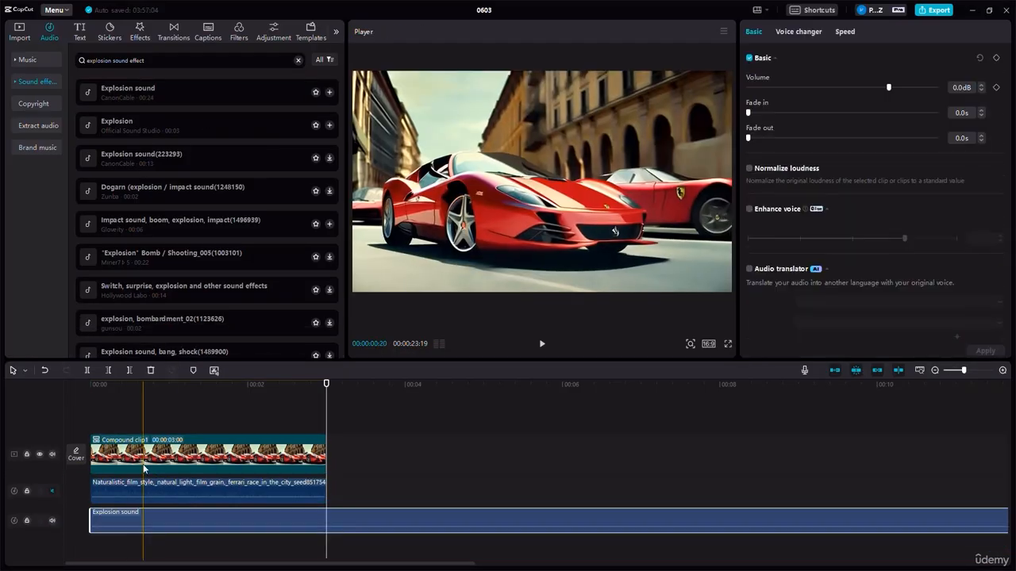
click(97, 384)
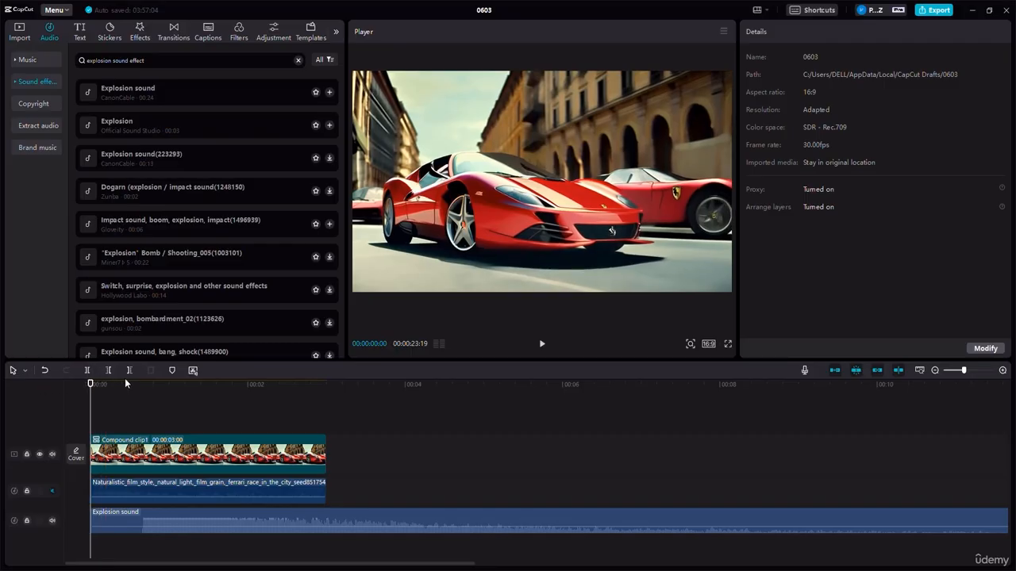
click(542, 344)
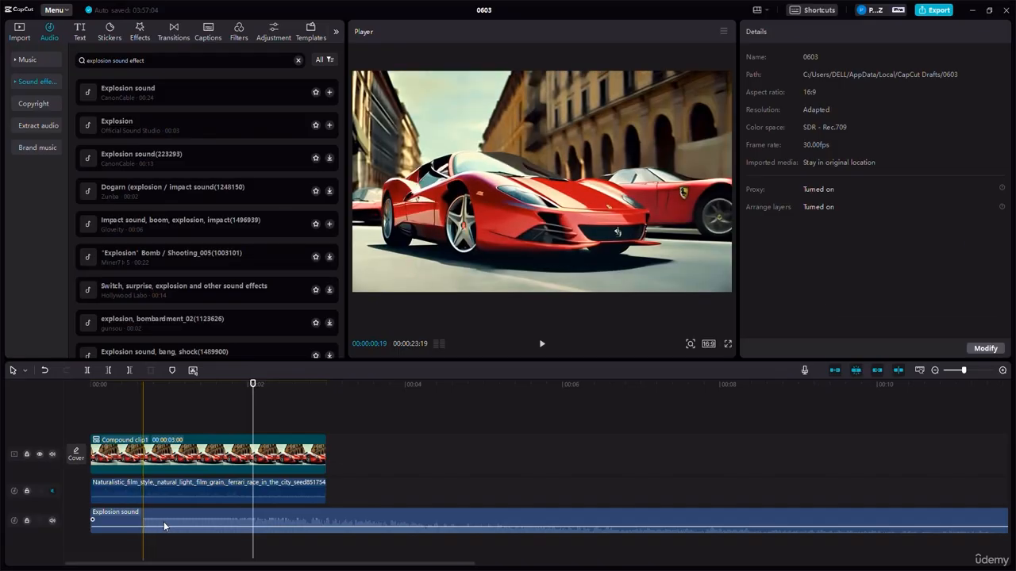
- Lower the Explosion sound's volume to -11.6 dB and play the start of the timeline to hear it
click(163, 524)
mouse_move(148, 527)
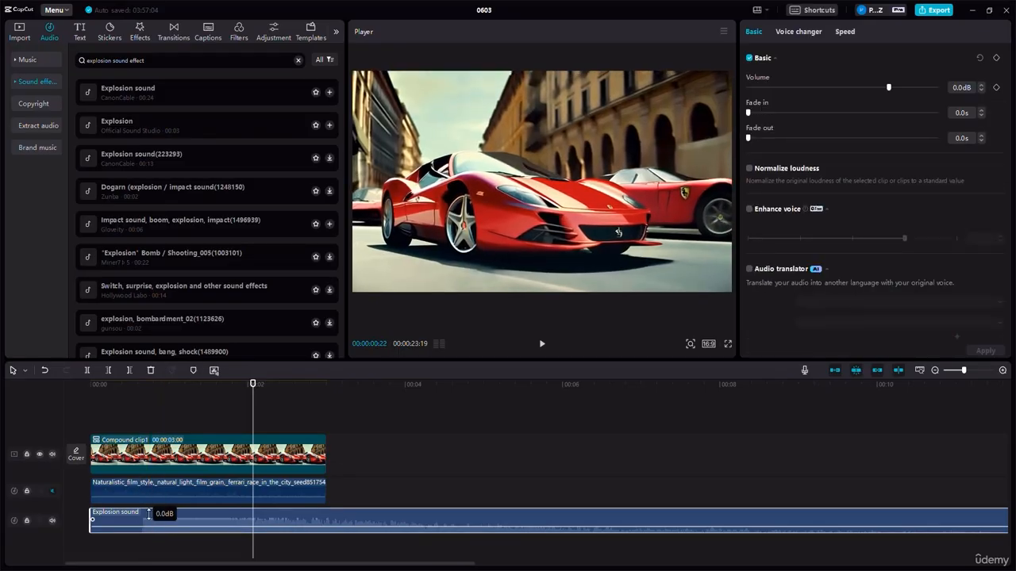
drag(147, 515, 174, 528)
mouse_move(132, 387)
mouse_down()
mouse_move(131, 395)
mouse_move(125, 386)
mouse_up()
click(542, 345)
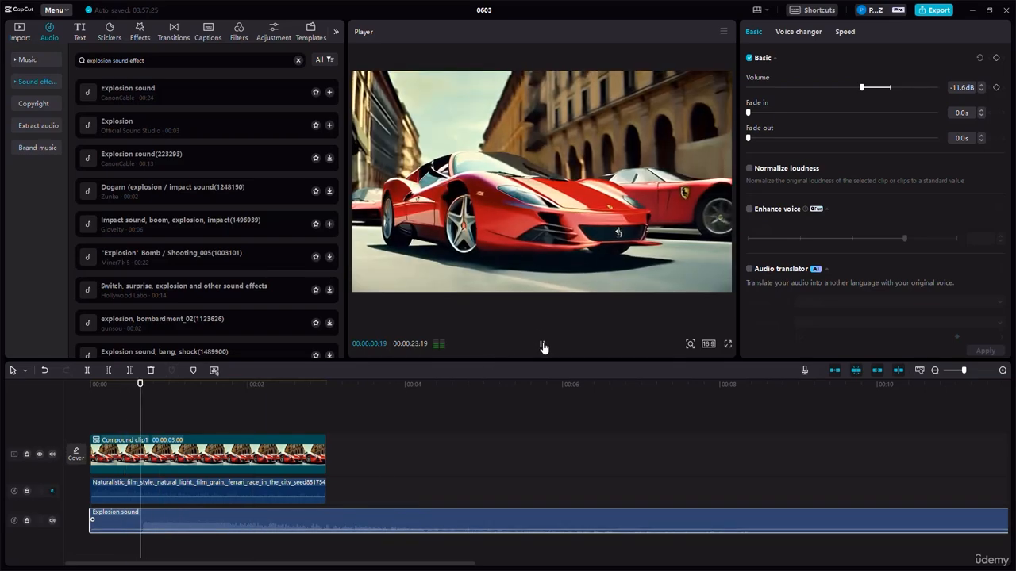
click(543, 345)
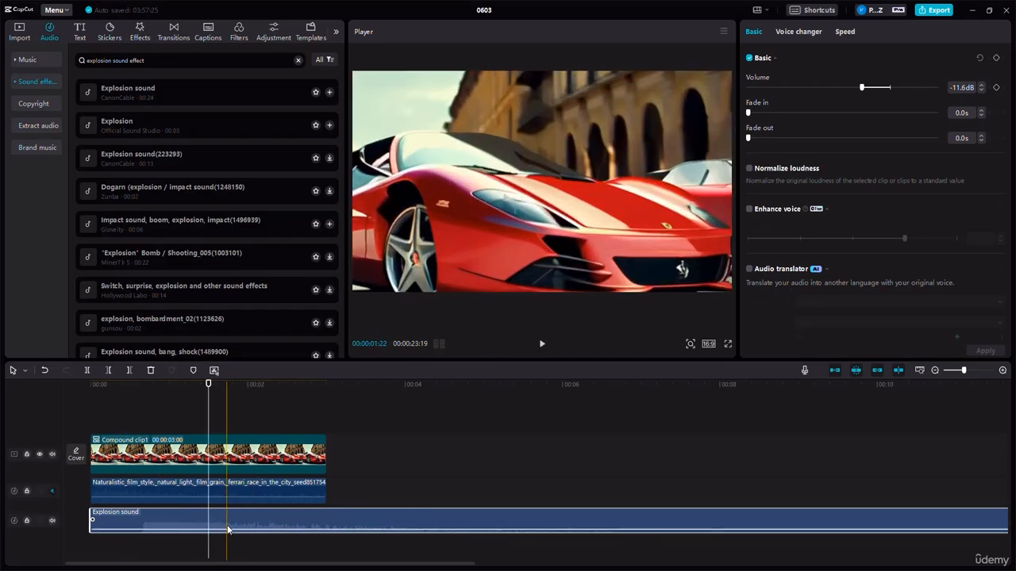
- Raise the Explosion sound's volume to 20.0 dB and play the timeline again
drag(226, 528, 229, 468)
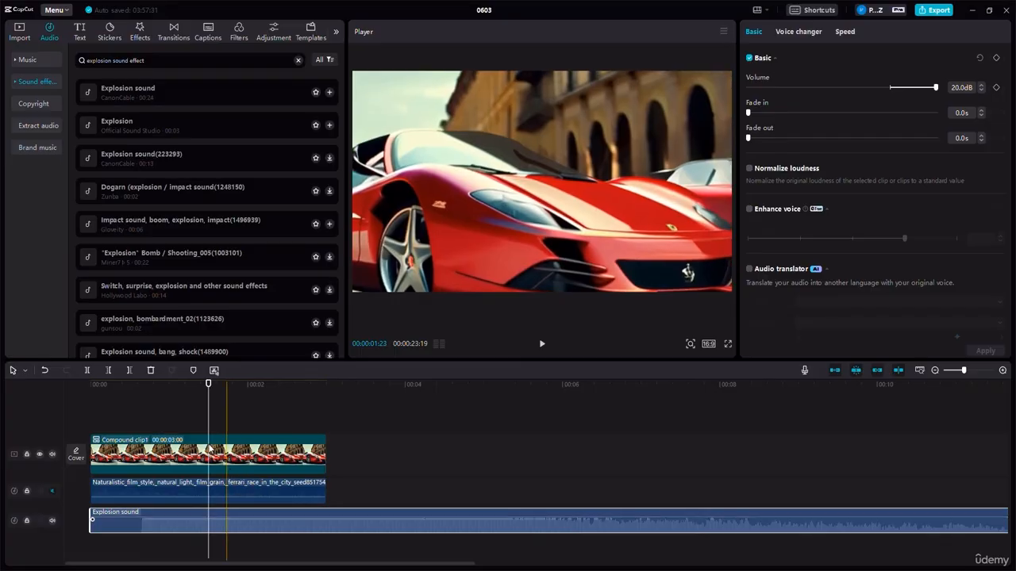
click(542, 345)
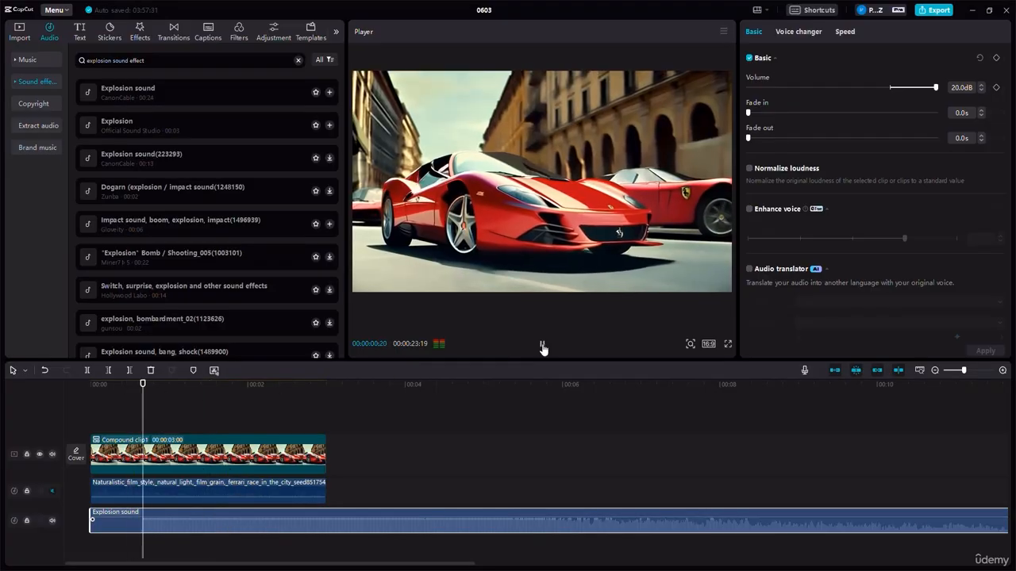
click(542, 347)
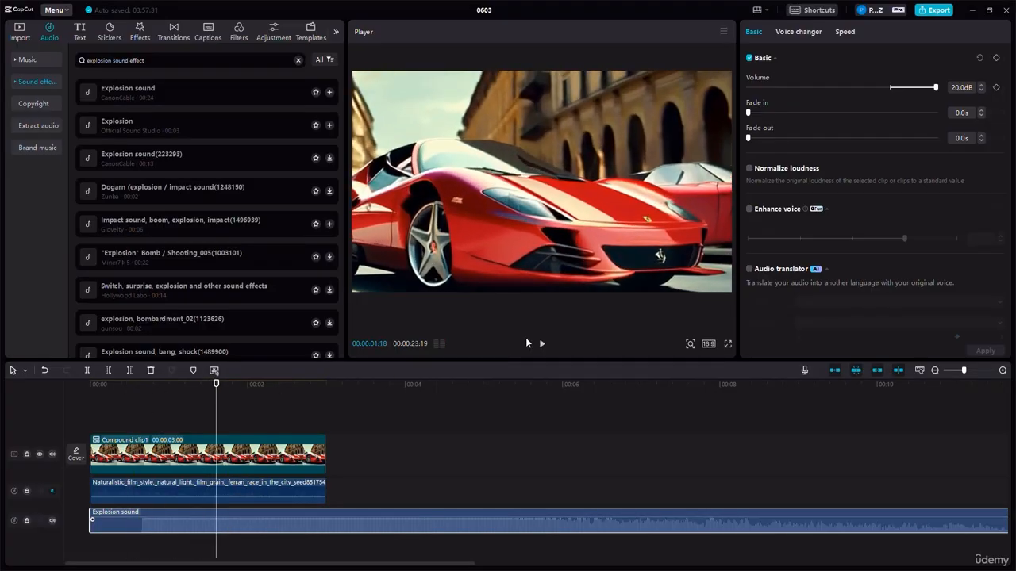
- Place the playhead at 00:00:00:16 and search the video effects for "explosion"
click(130, 392)
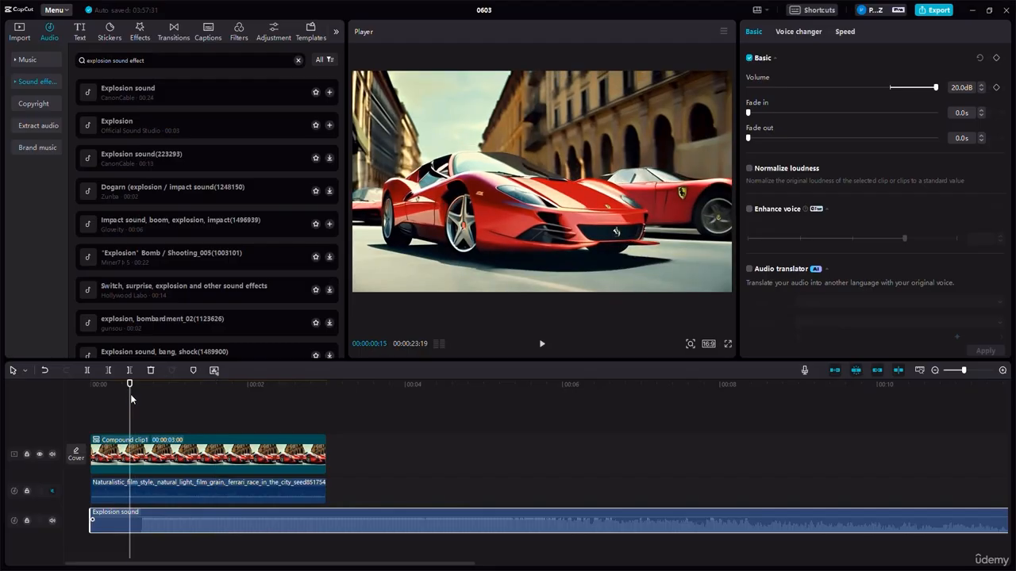
drag(130, 392, 132, 392)
click(140, 30)
text(explosion)
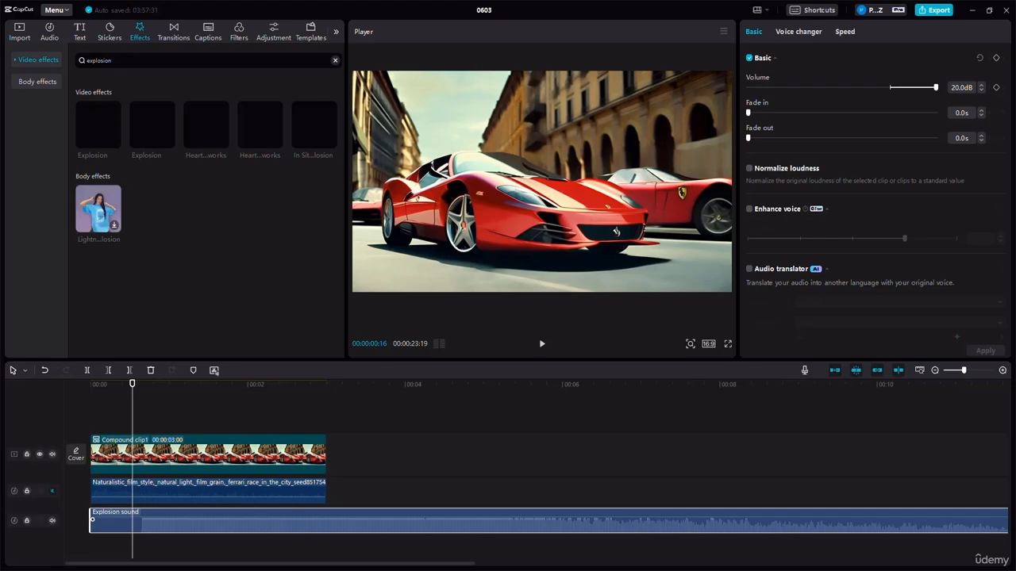
- Add the second Explosion effect above the compound clip at the playhead and shorten it to end just before the clip's end
click(157, 133)
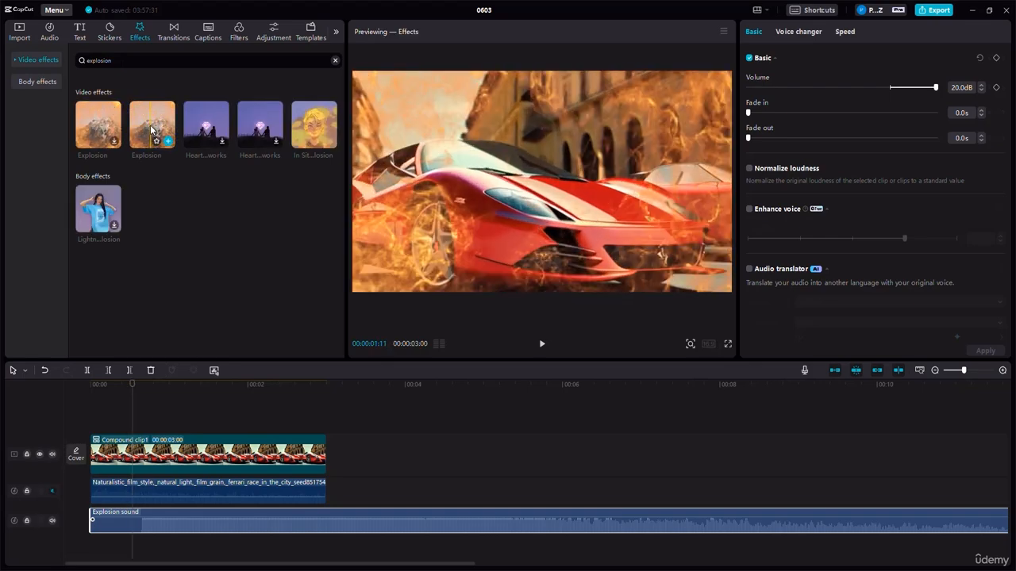
drag(158, 132, 136, 431)
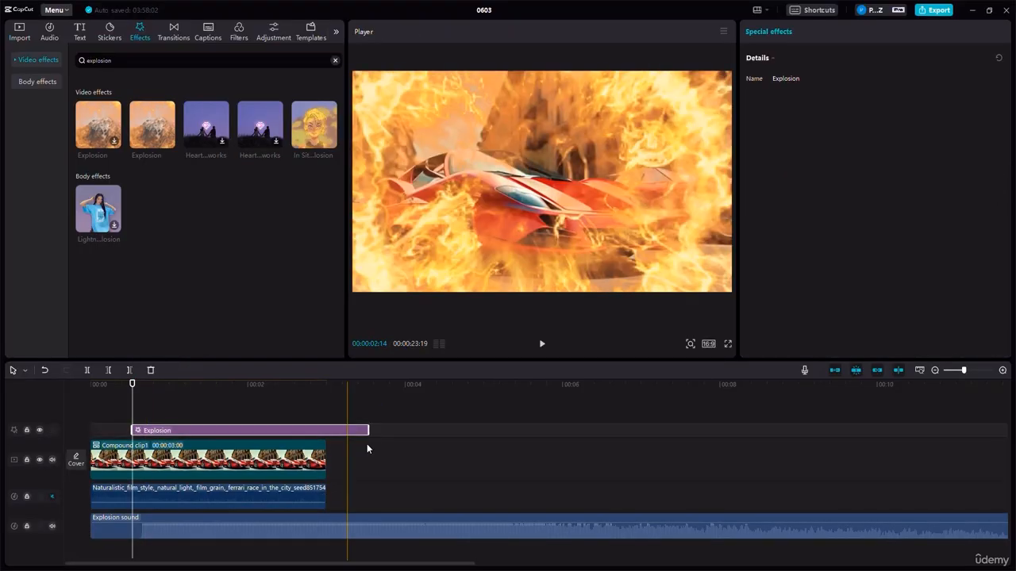
drag(368, 430, 319, 431)
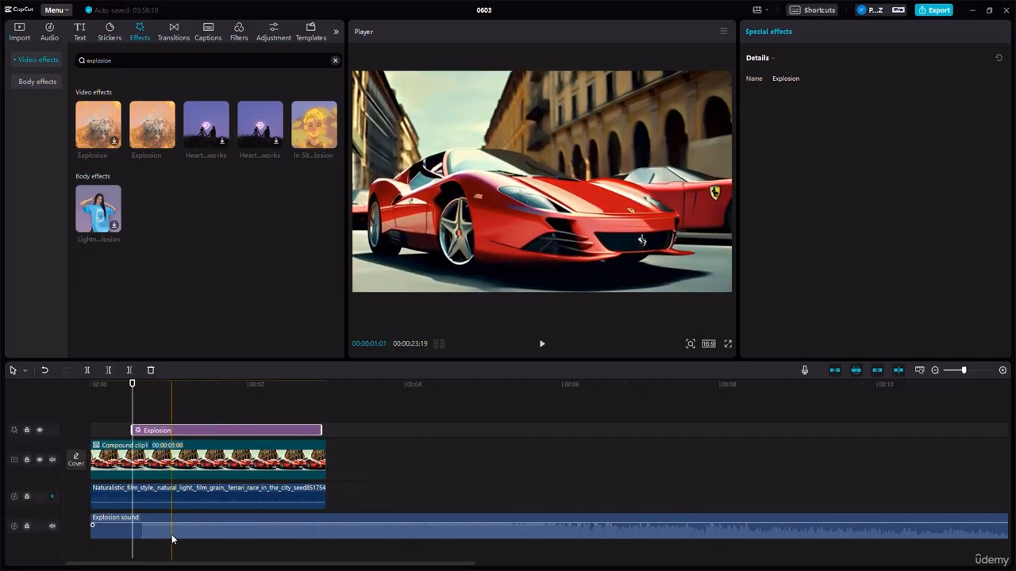
- Set the Explosion sound's volume to -2.1 dB and play the timeline from the start
click(174, 530)
drag(174, 523, 176, 534)
drag(133, 384, 91, 385)
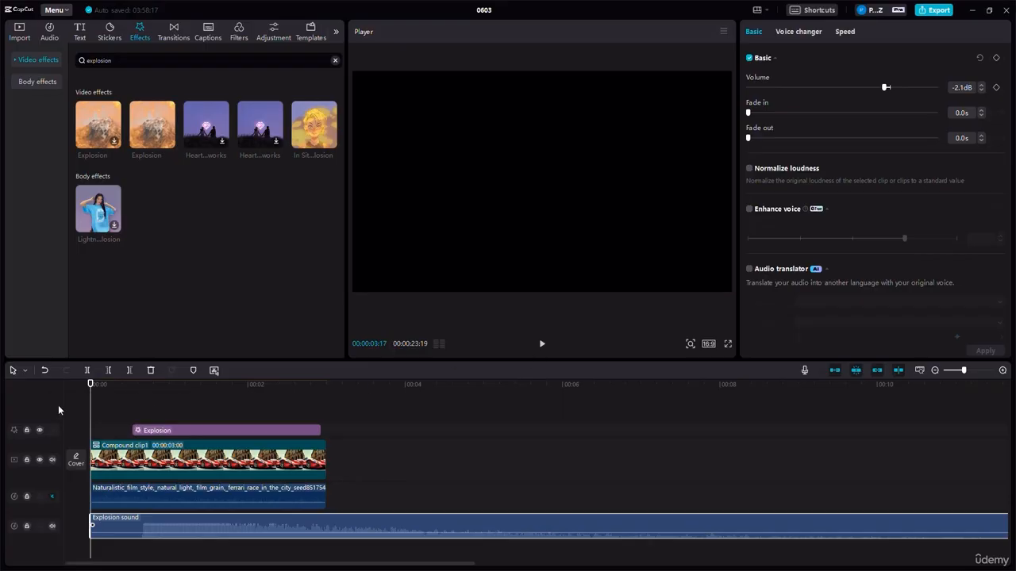
click(542, 344)
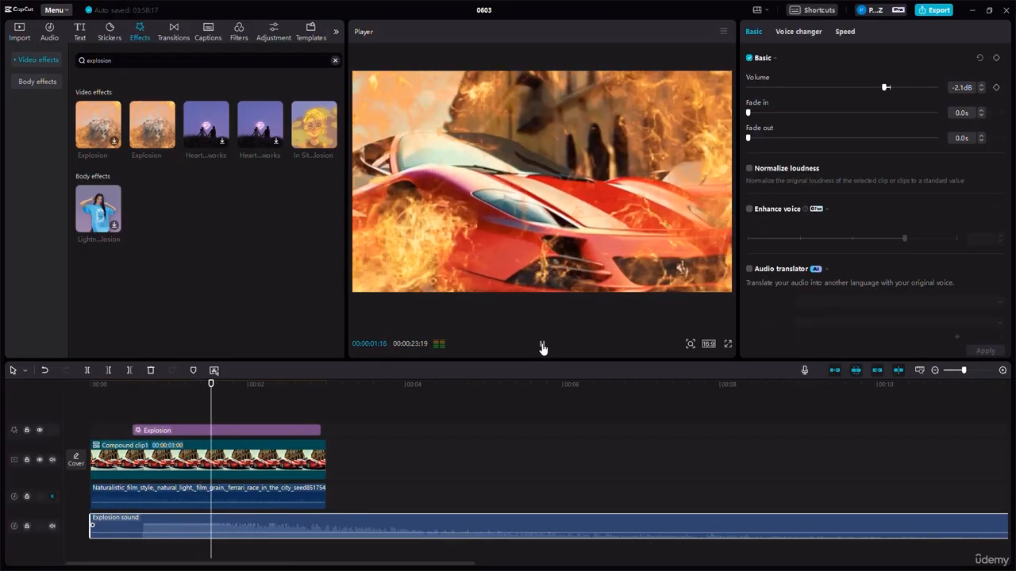
click(542, 346)
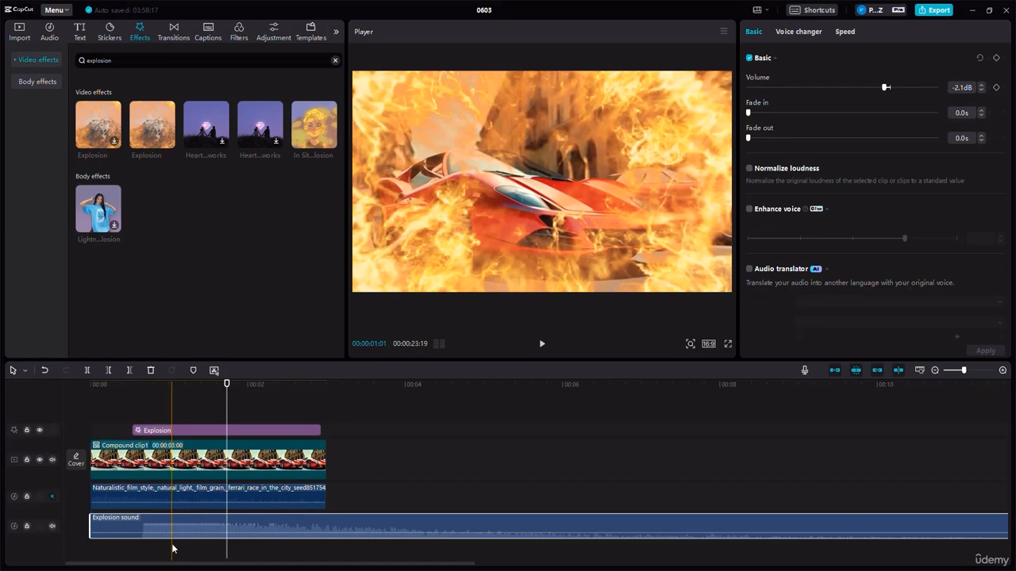
- Open the transitions library and place a copy of the compound clip directly after the original on the main track
click(20, 64)
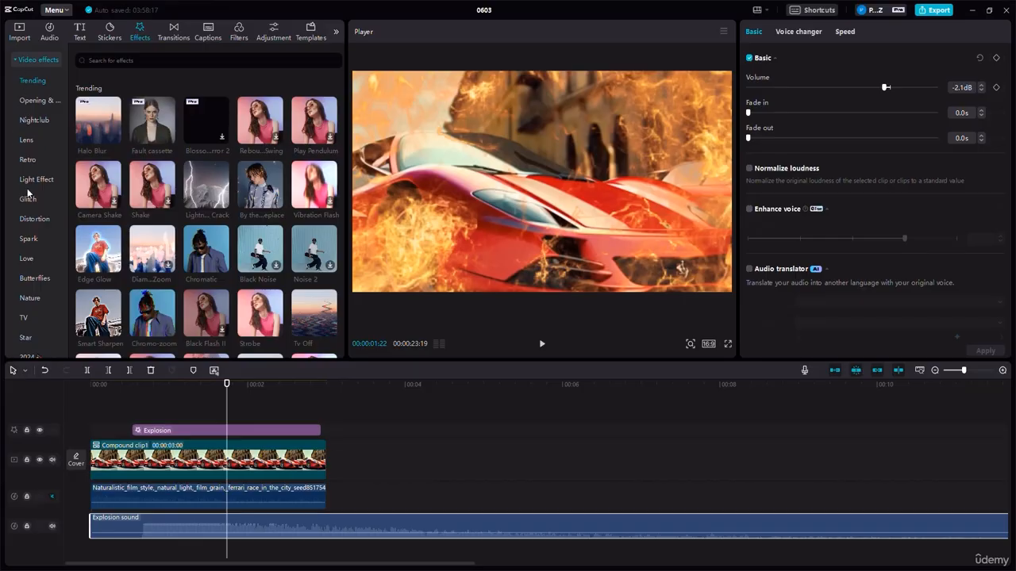
click(173, 37)
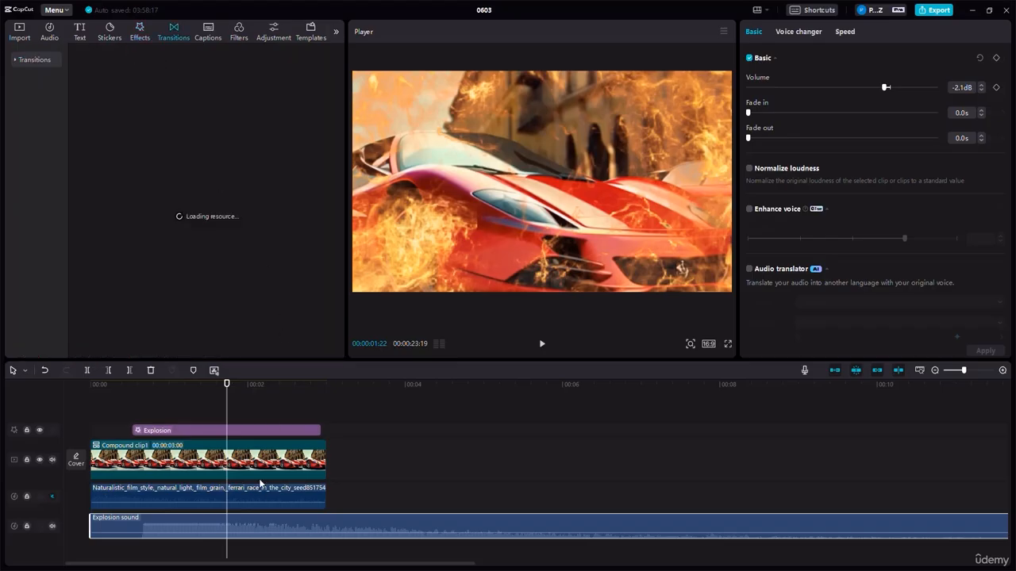
click(263, 464)
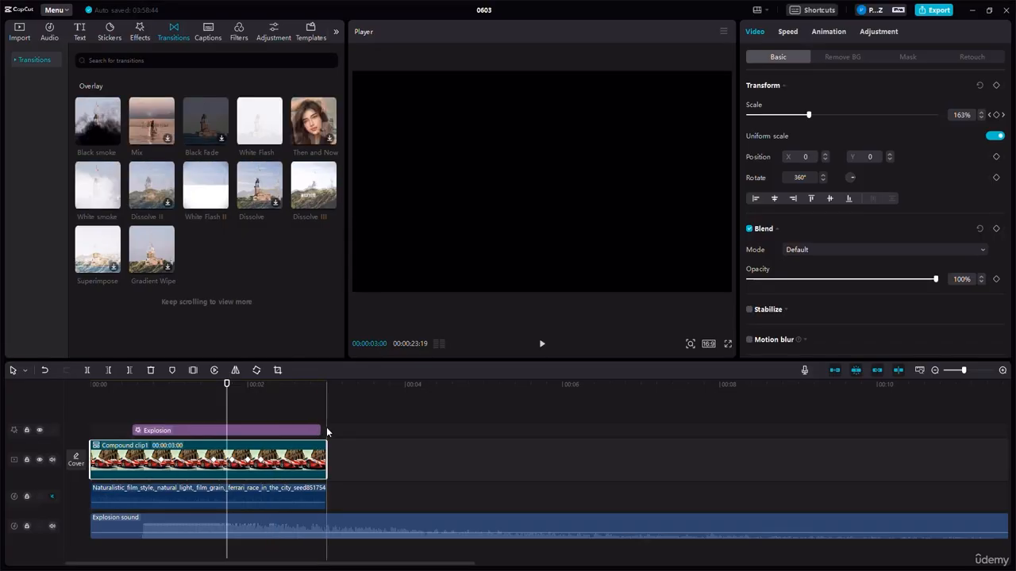
key(ctrl+v)
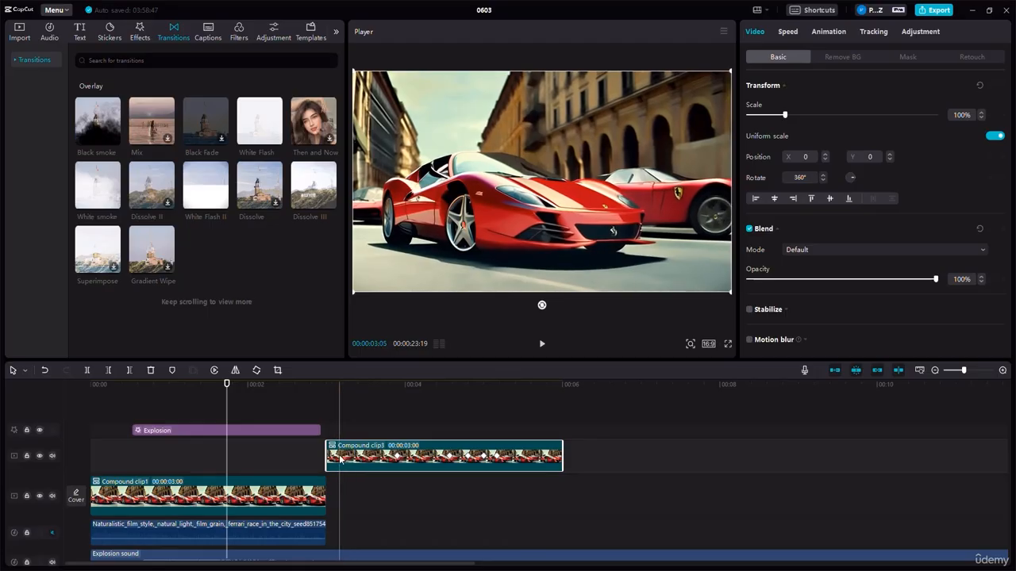
drag(338, 467, 337, 498)
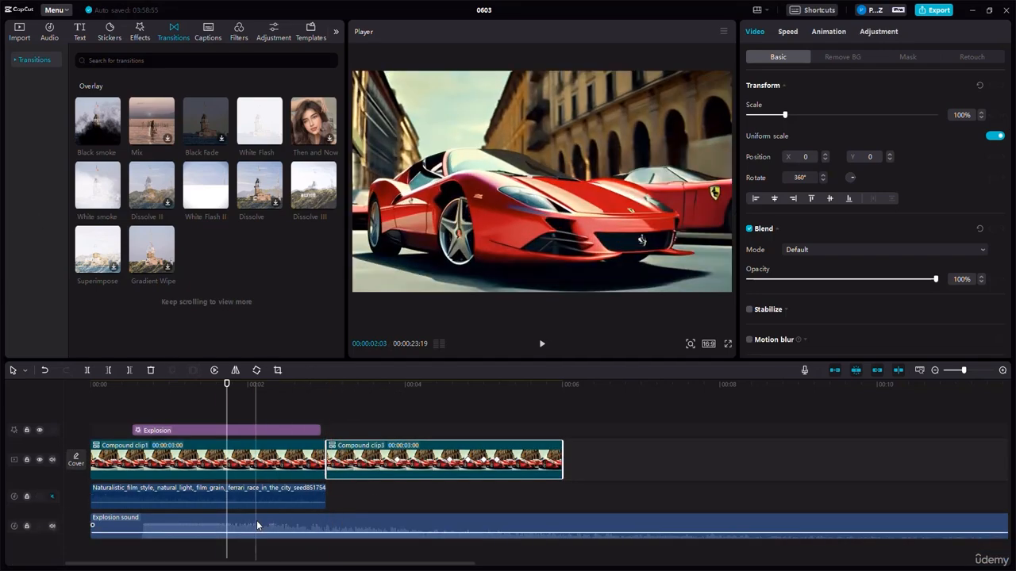
- Delete the Explosion sound and the Explosion effect from the timeline
click(257, 520)
key(Delete)
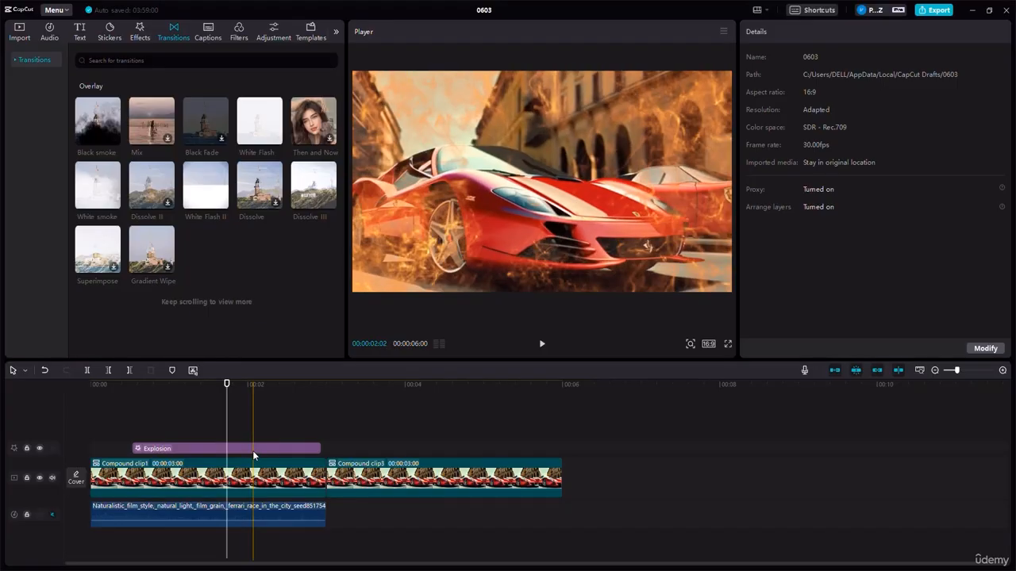
click(252, 450)
key(Delete)
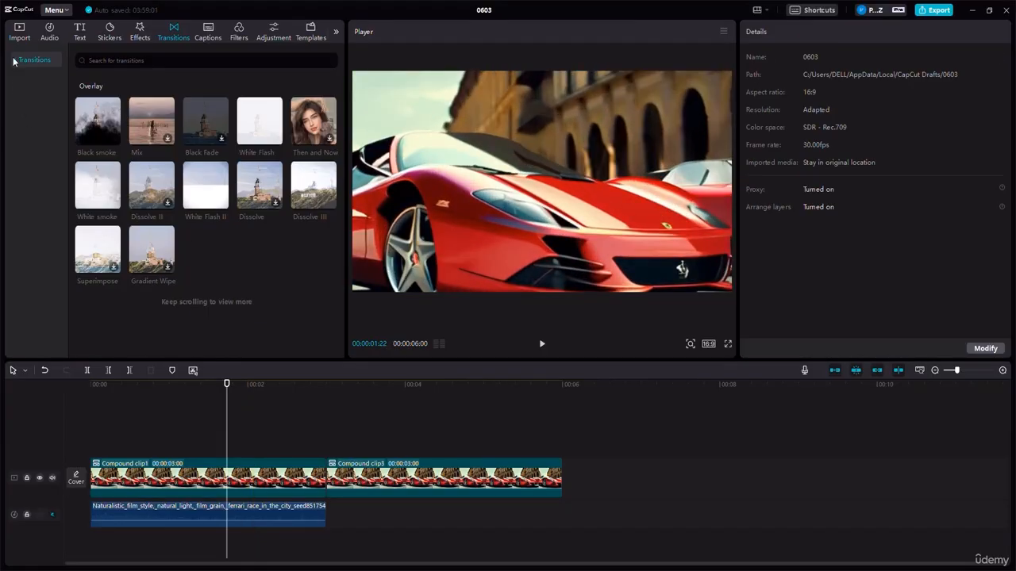
- Add the Vertical Lines glitch transition between the two compound clips, accepting duplicate frames for the transition
click(15, 61)
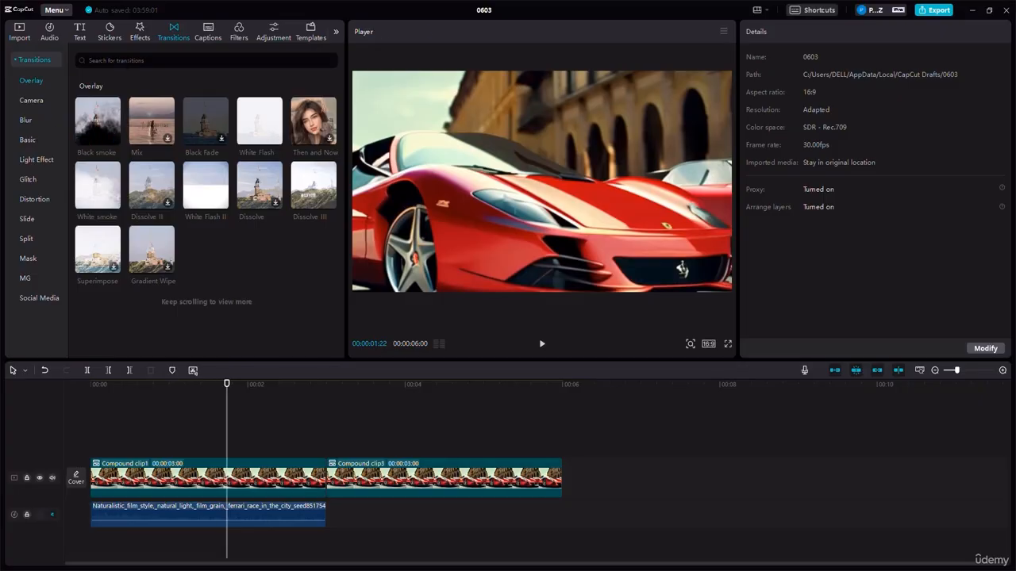
click(29, 180)
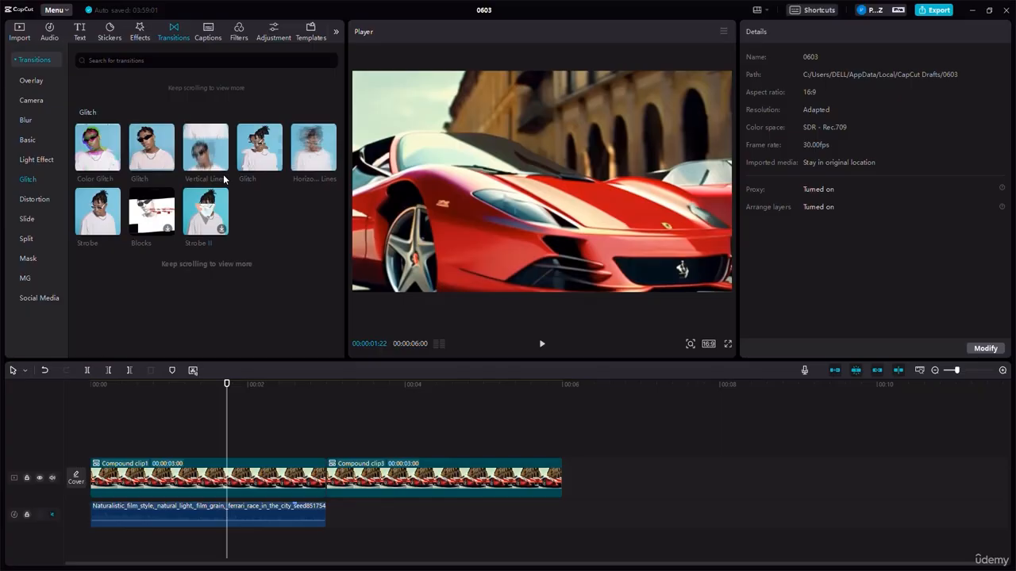
mouse_move(218, 169)
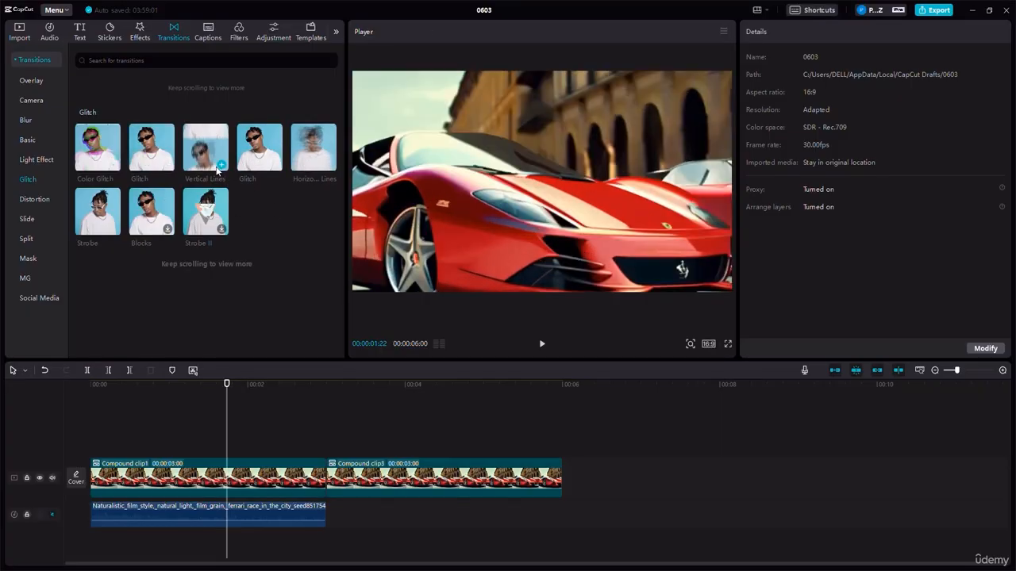
drag(218, 170, 315, 479)
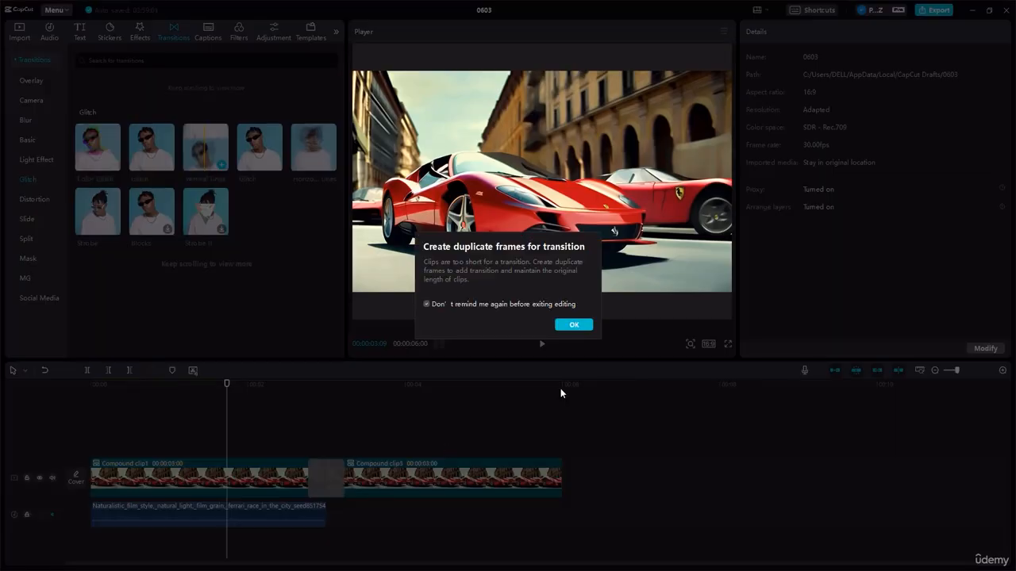
click(574, 324)
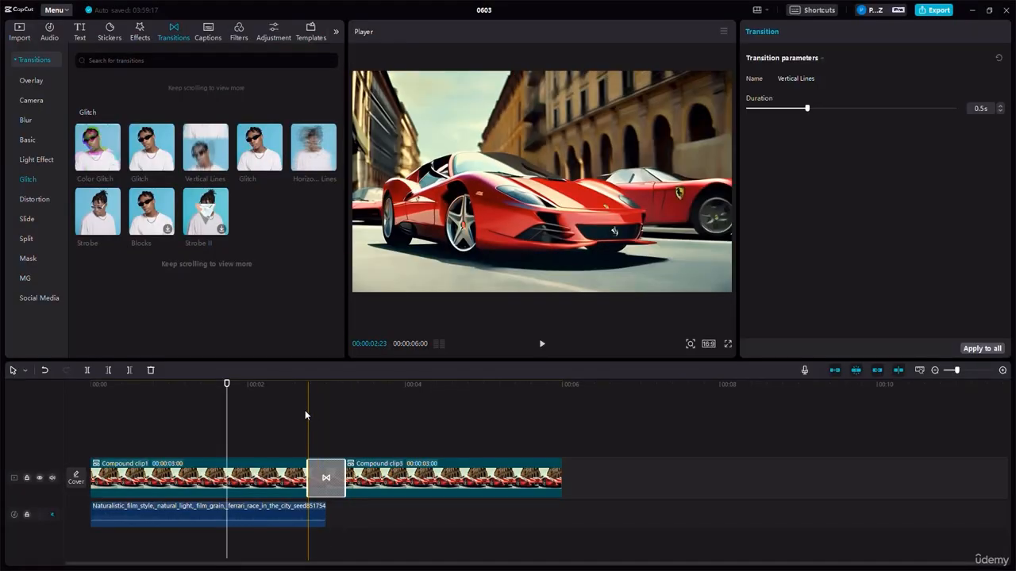
- Check the Vertical Lines transition's settings and play the timeline across it from just before the cut
click(304, 401)
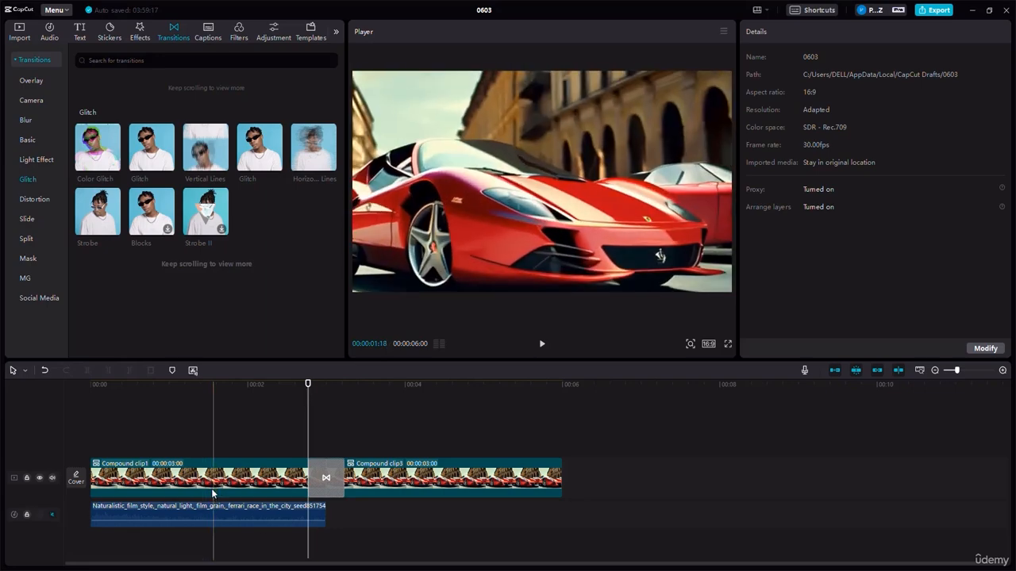
click(332, 480)
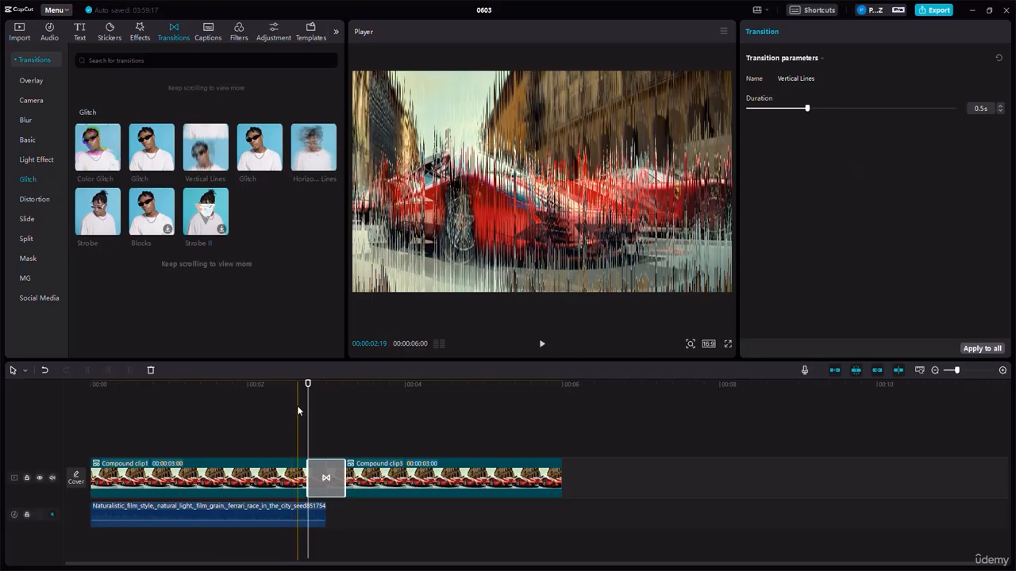
click(296, 405)
click(542, 344)
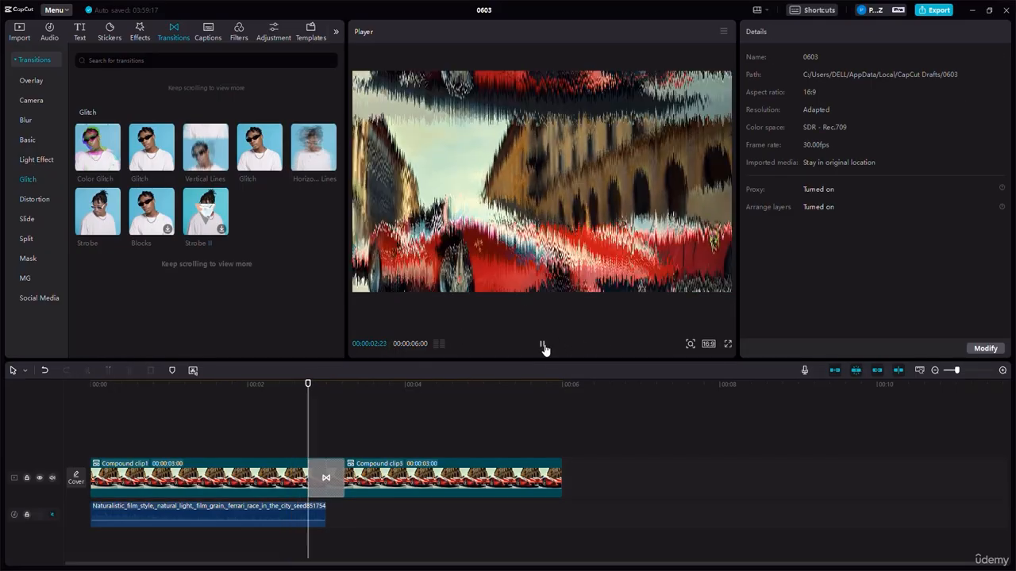
click(542, 346)
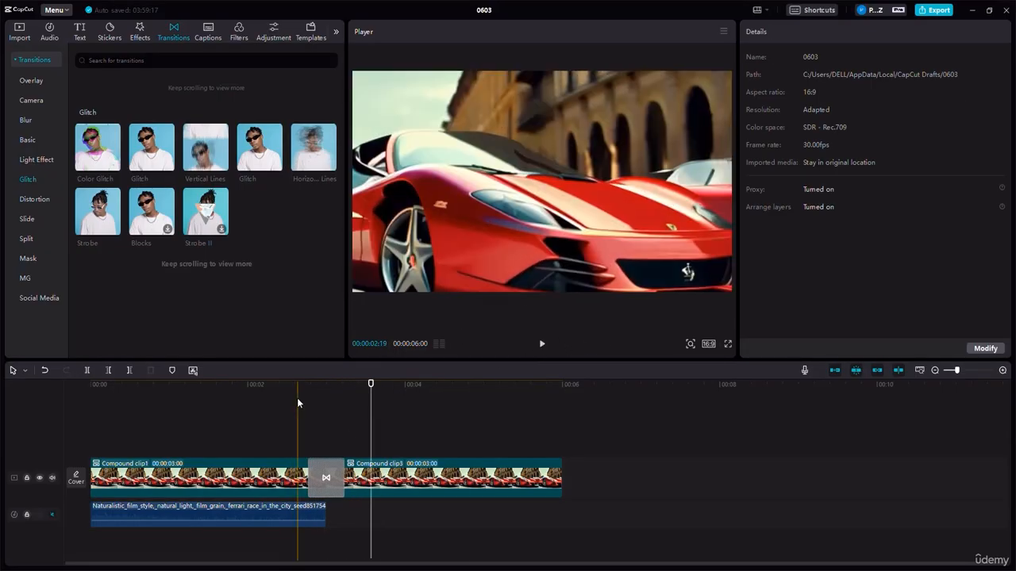
- Place the playhead at the transition's start, 00:00:02:23, and search the sound effects for "glitch sound effect"
click(307, 388)
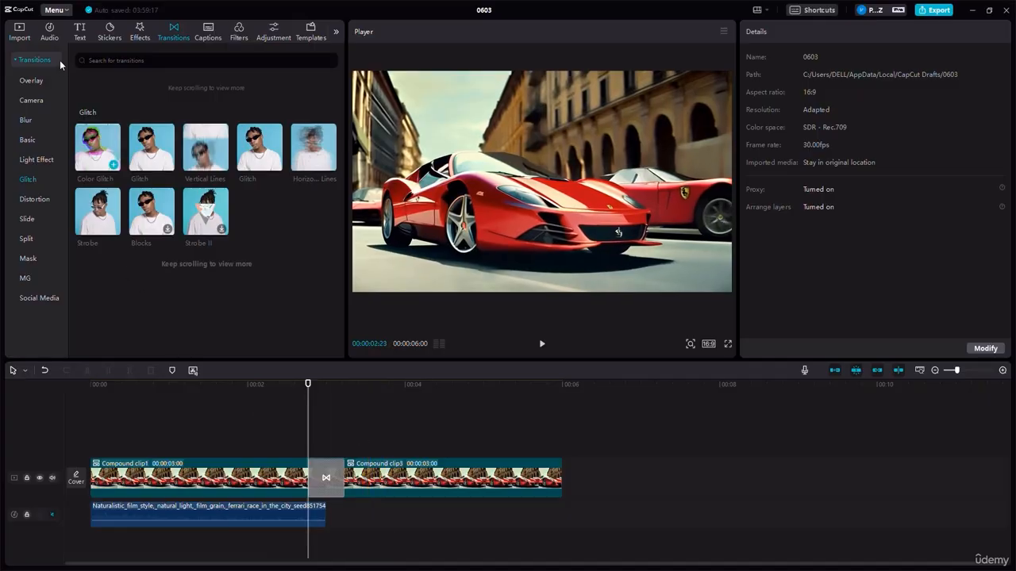
click(49, 32)
triple_click(107, 60)
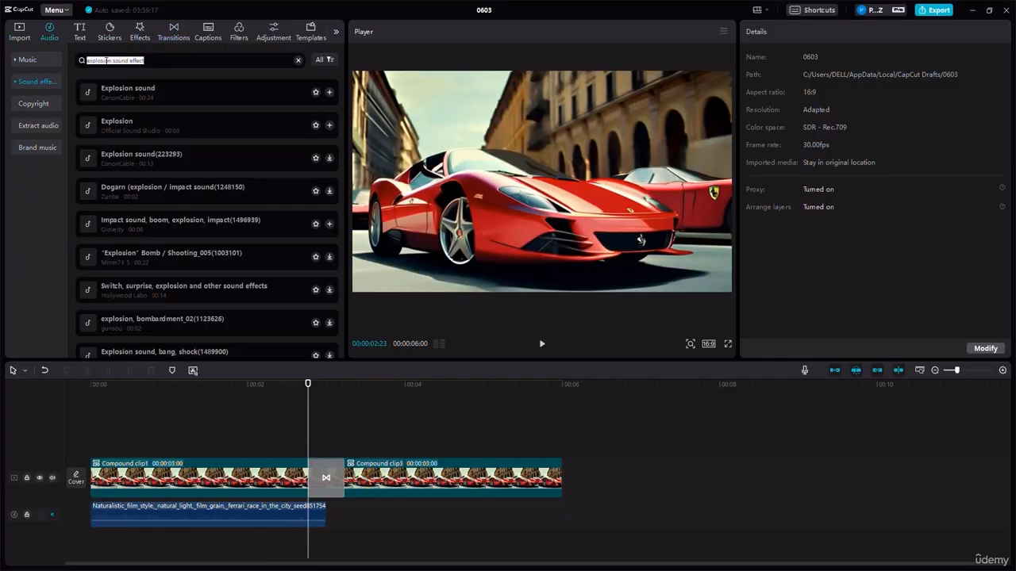
double_click(100, 60)
text(glitch)
key(Return)
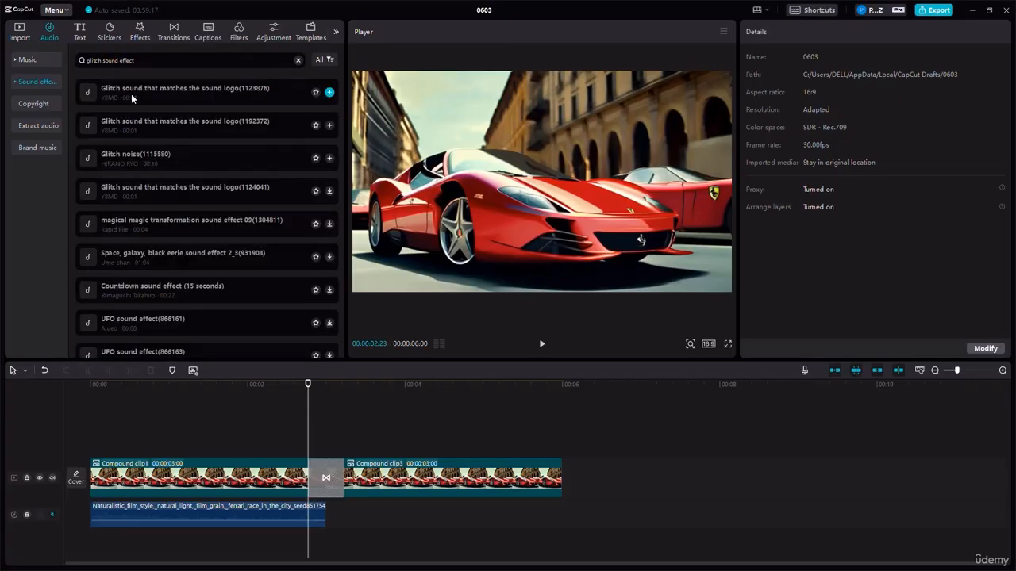
- Preview the sounds Glitch noise(1115580) and Glitch sound that matches the sound logo, versions 1192372 and 1123876
click(121, 157)
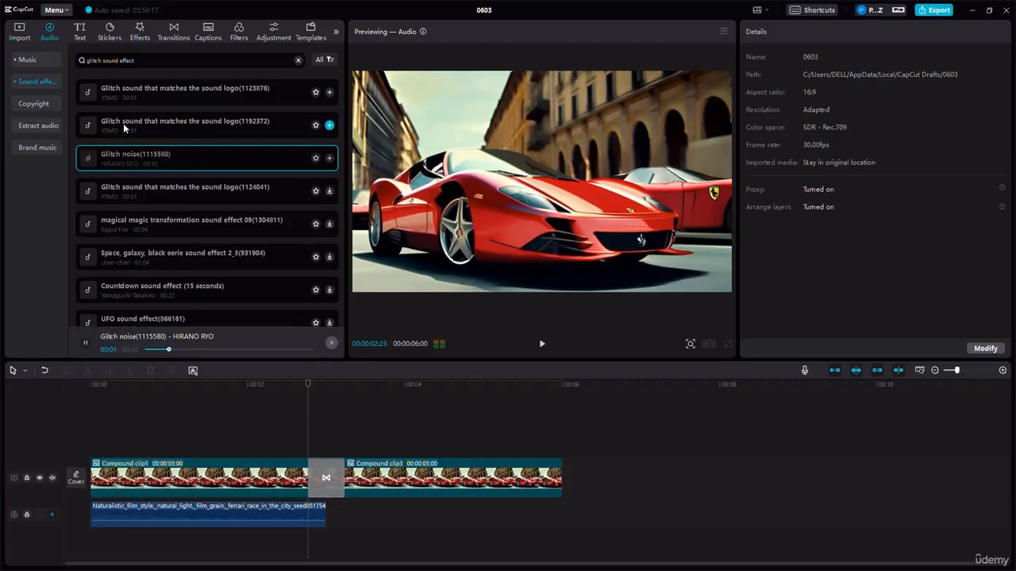
click(123, 123)
click(132, 90)
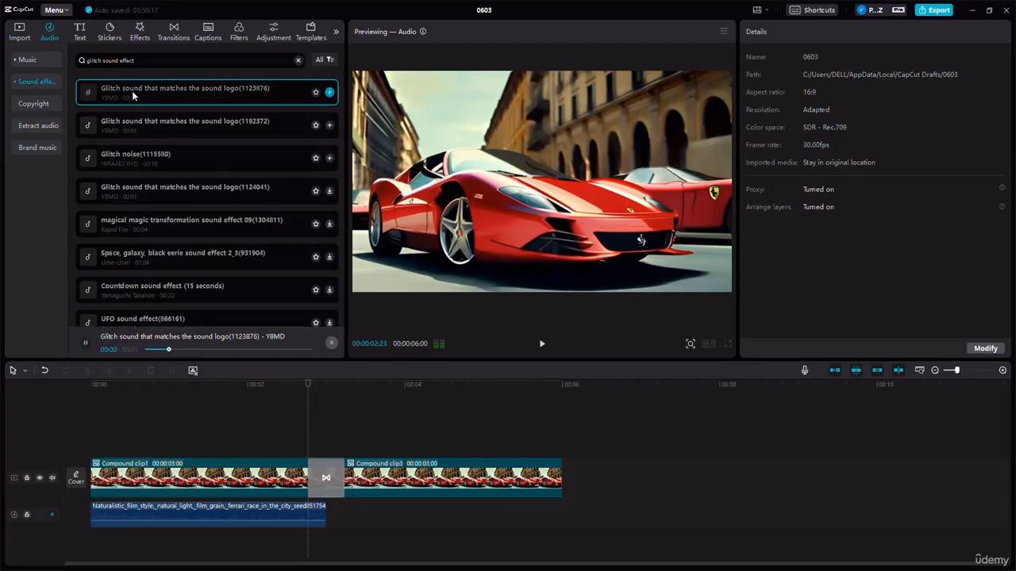
- Preview more results: Glitch sound that matches the sound logo (1124041 and 1203641), Countdown sound effect (15 seconds) and UFO sound effect(866161)
click(140, 197)
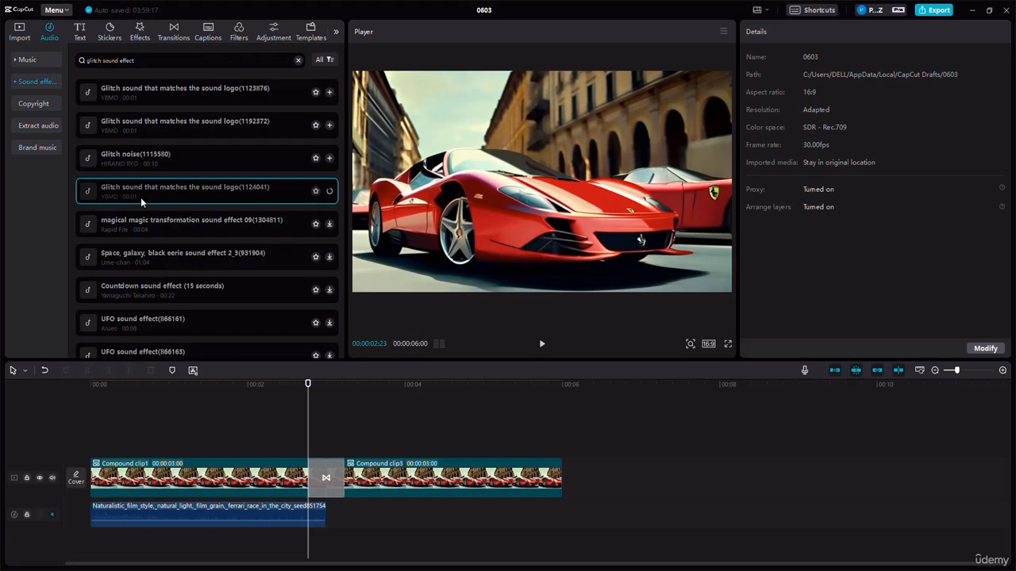
click(142, 288)
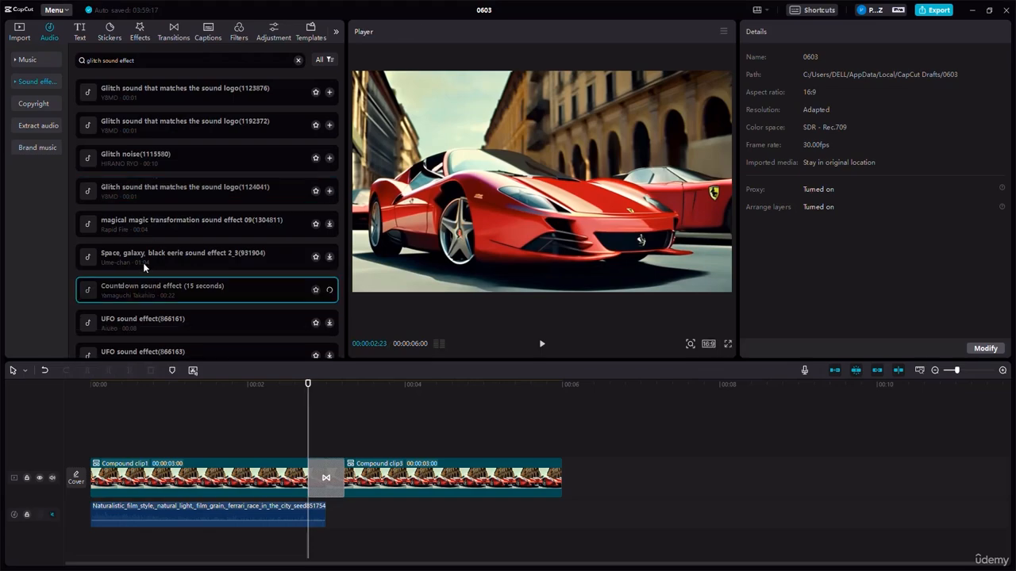
click(142, 319)
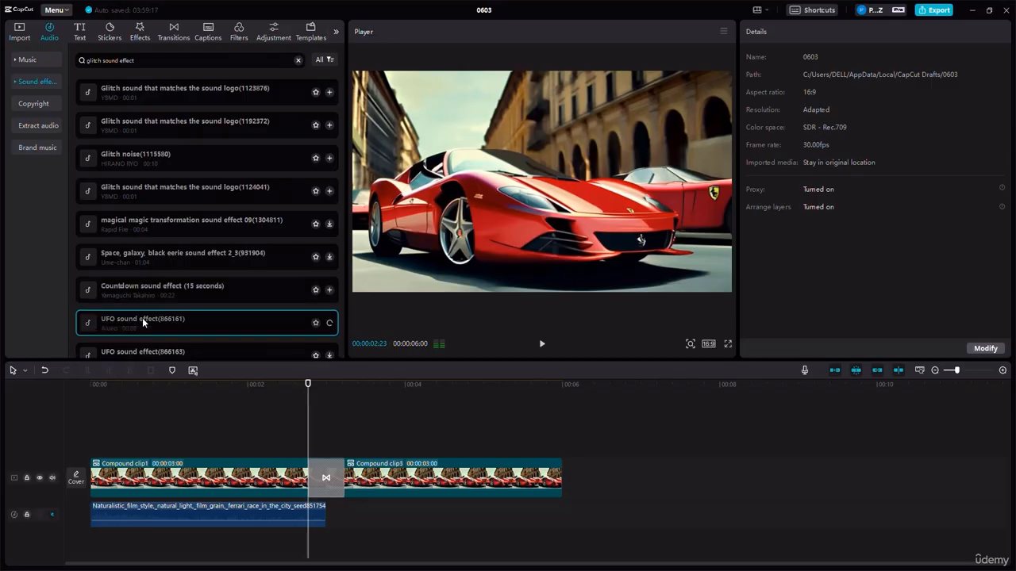
scroll(145, 278, down, 1)
scroll(145, 279, down, 1)
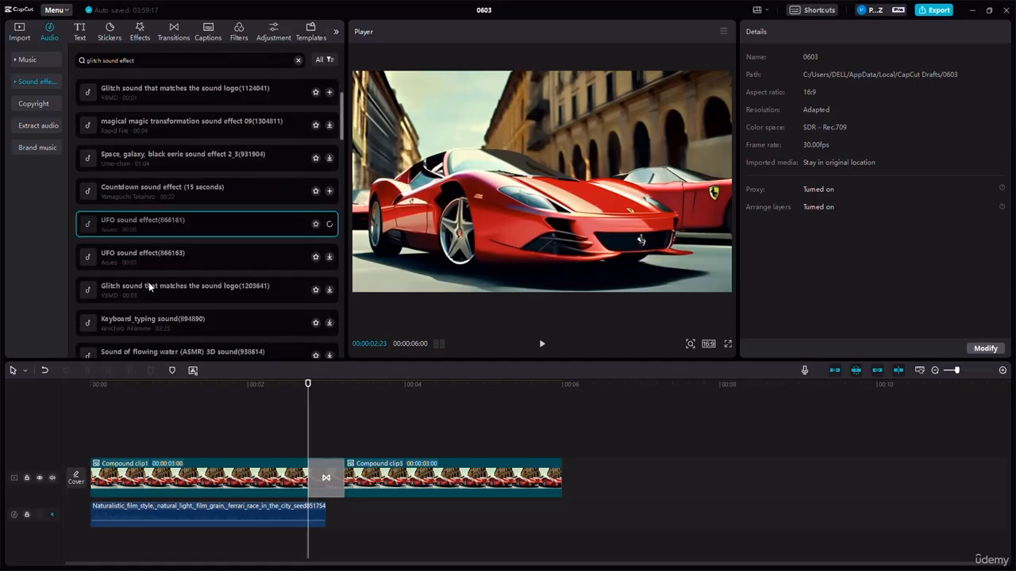
click(158, 288)
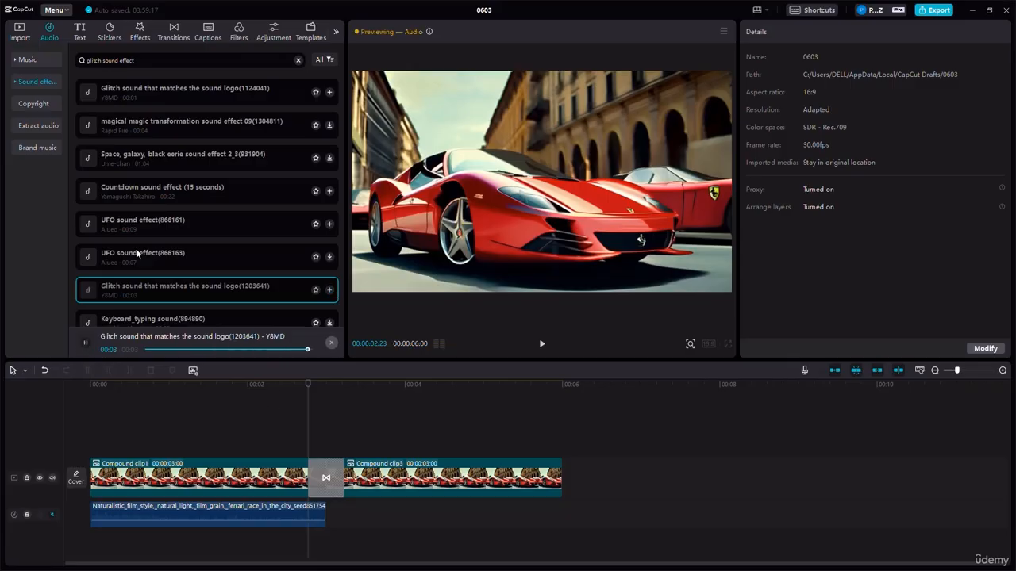
scroll(135, 251, down, 3)
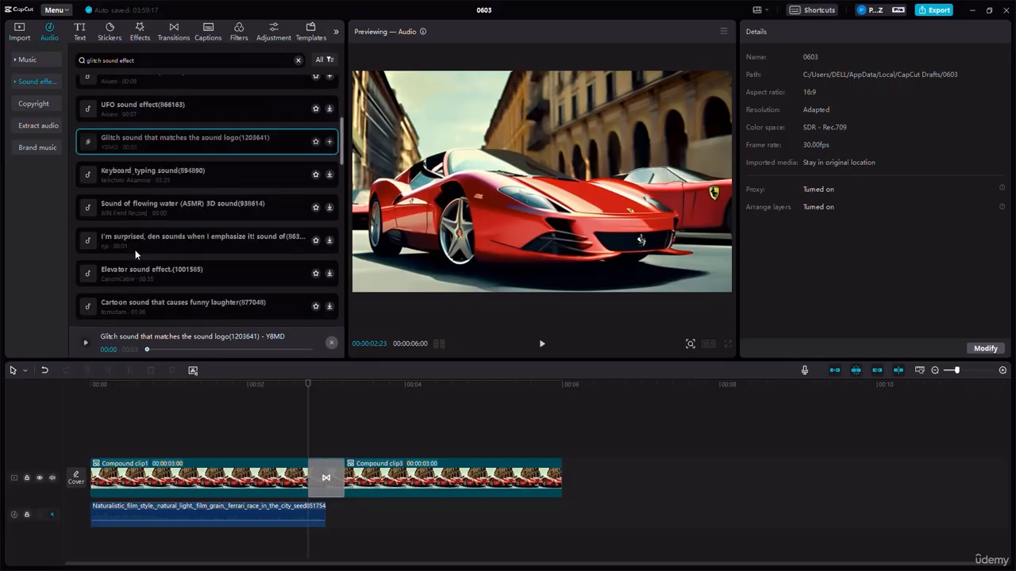
scroll(167, 230, up, 3)
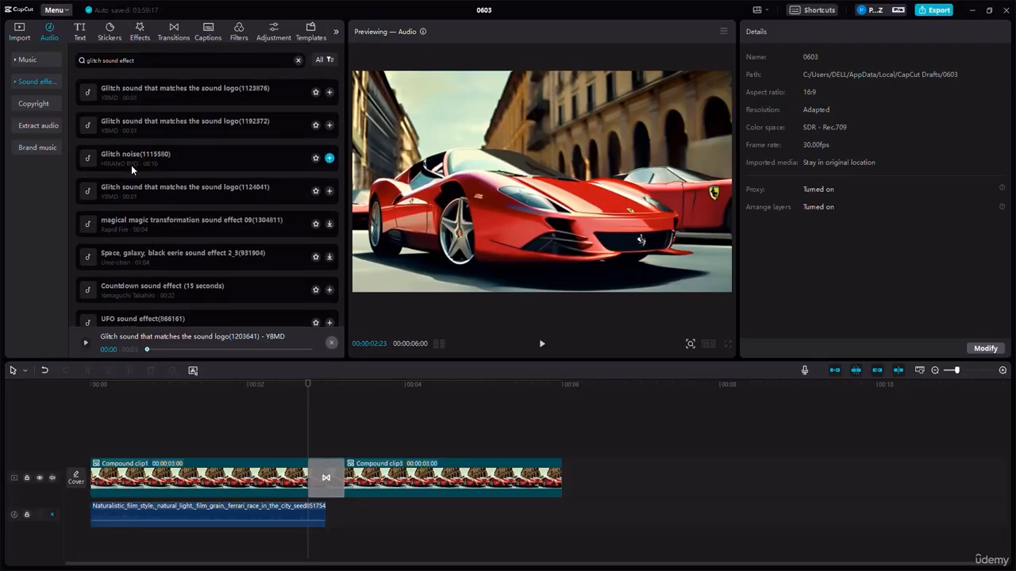
- Place Glitch noise(1115580) on a new audio track at the transition's start and split it at the transition's end, 00:00:03:07
drag(124, 157, 344, 565)
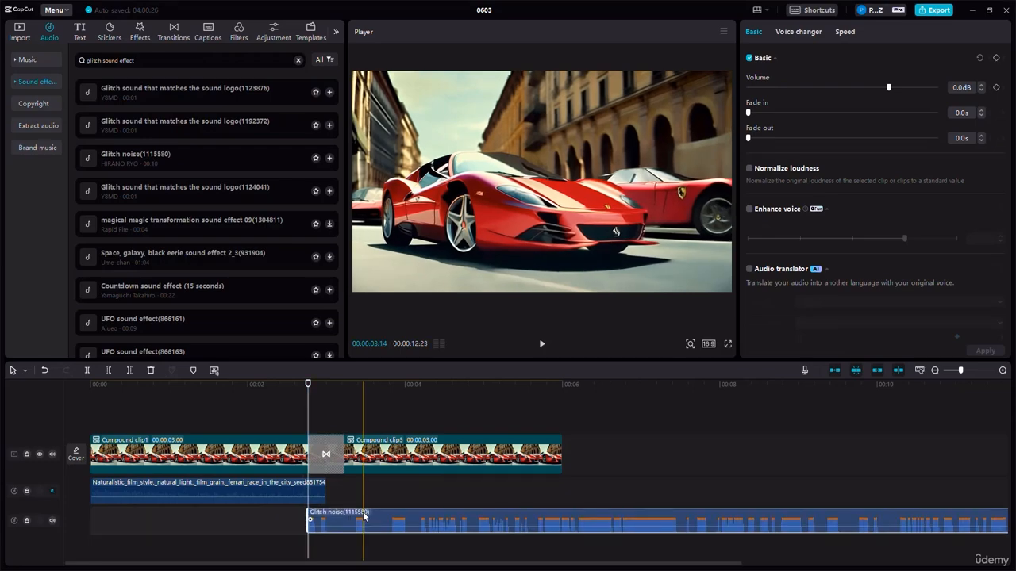
click(343, 407)
click(327, 531)
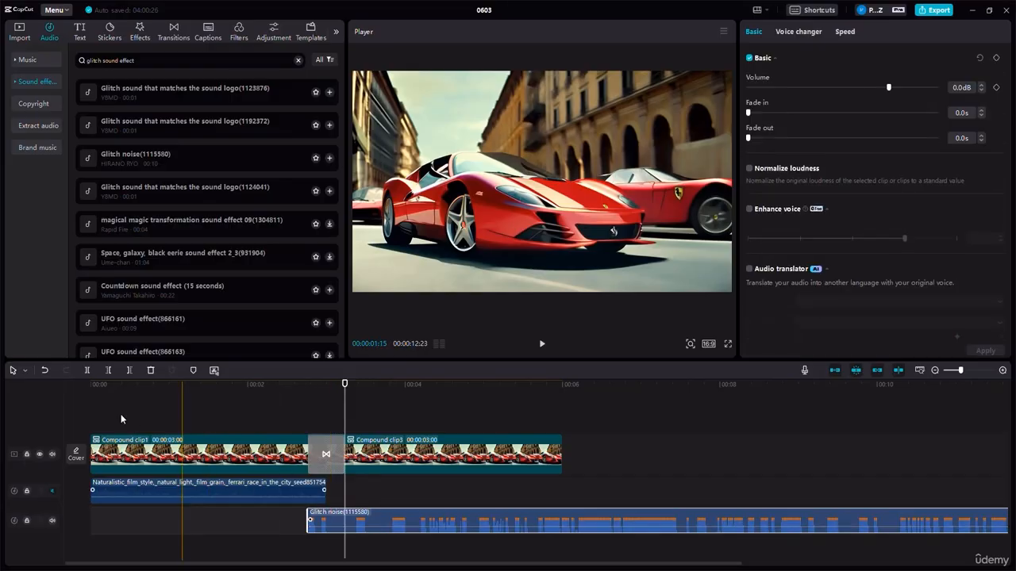
click(87, 371)
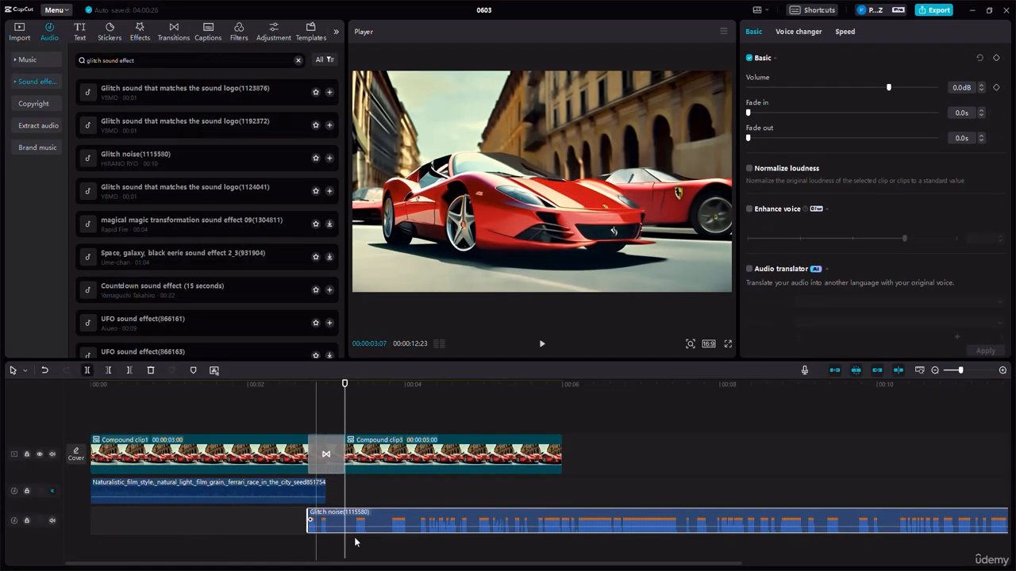
- Separate the Glitch noise remainder after the split from the short piece and delete it, keeping only the part under the transition
drag(357, 520, 404, 520)
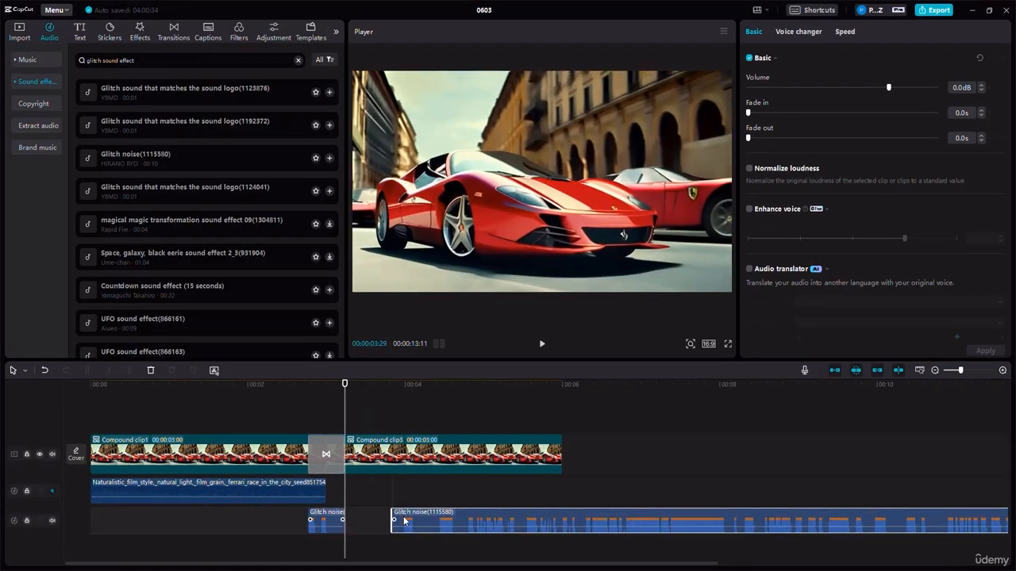
right_click(405, 520)
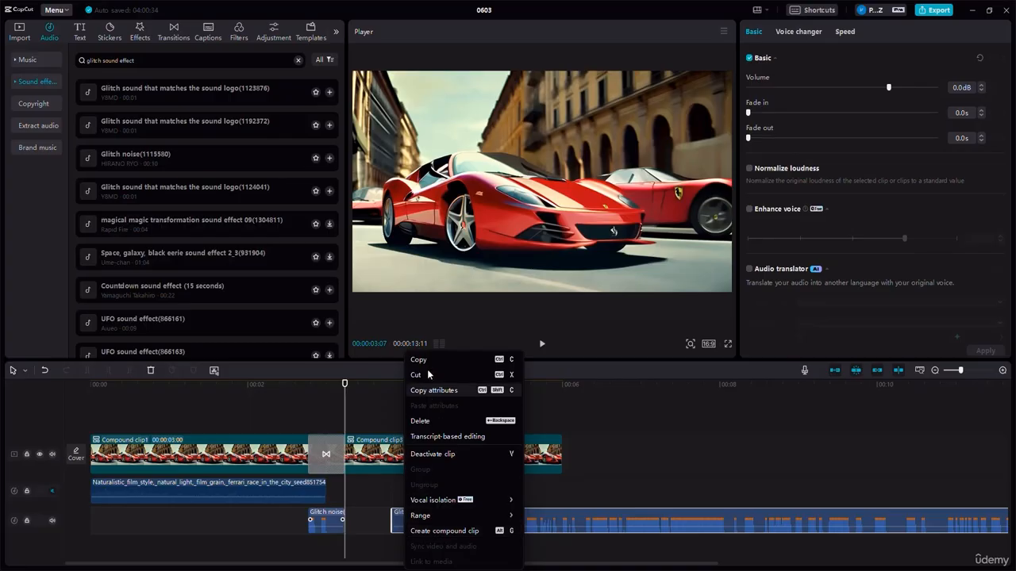
click(551, 511)
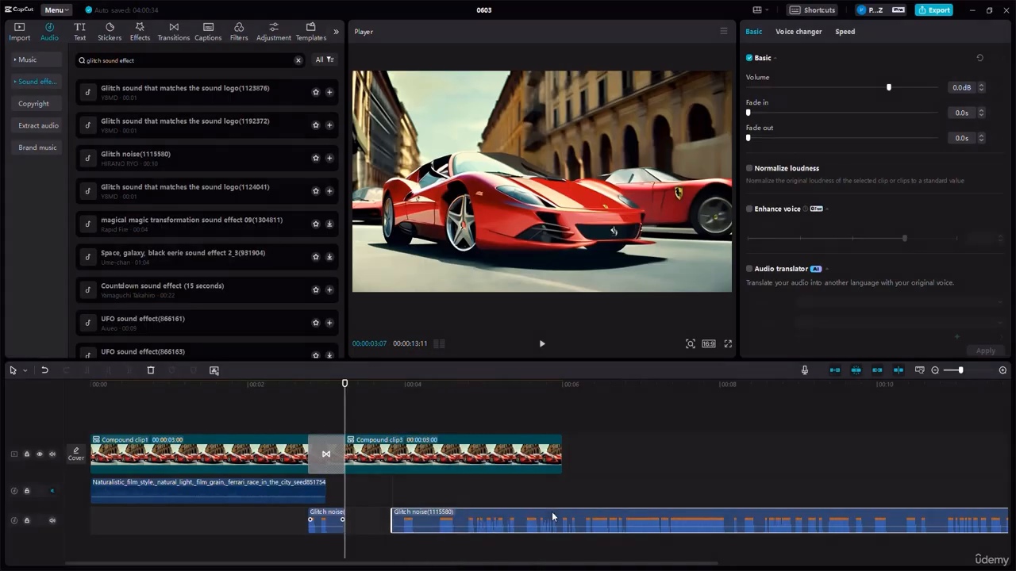
key(Delete)
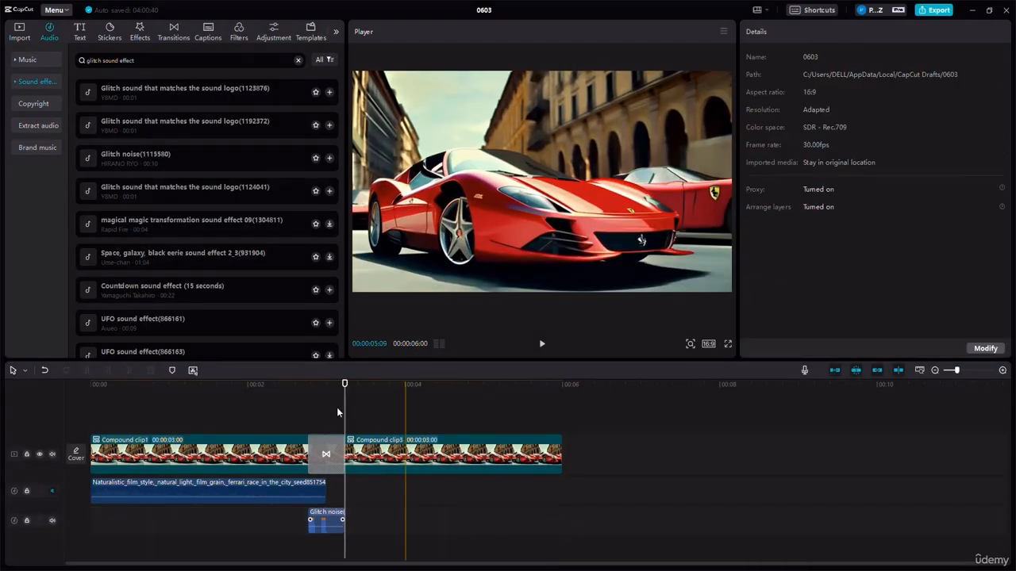
- Play the timeline from just before the transition to check the glitch sound against the Vertical Lines transition
click(300, 391)
click(539, 346)
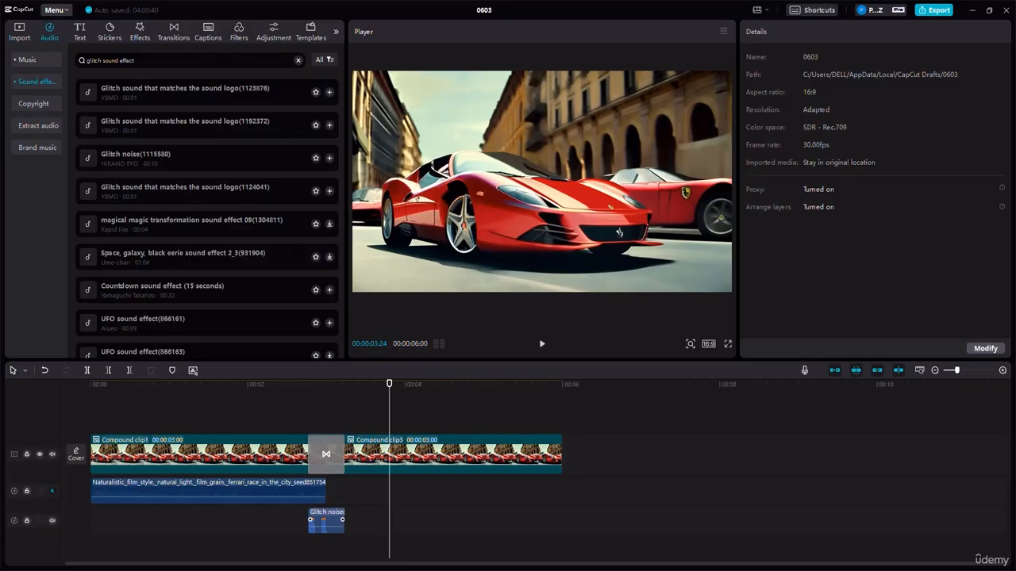
- Select all video and audio clips on the timeline together with the transition
drag(592, 547, 117, 394)
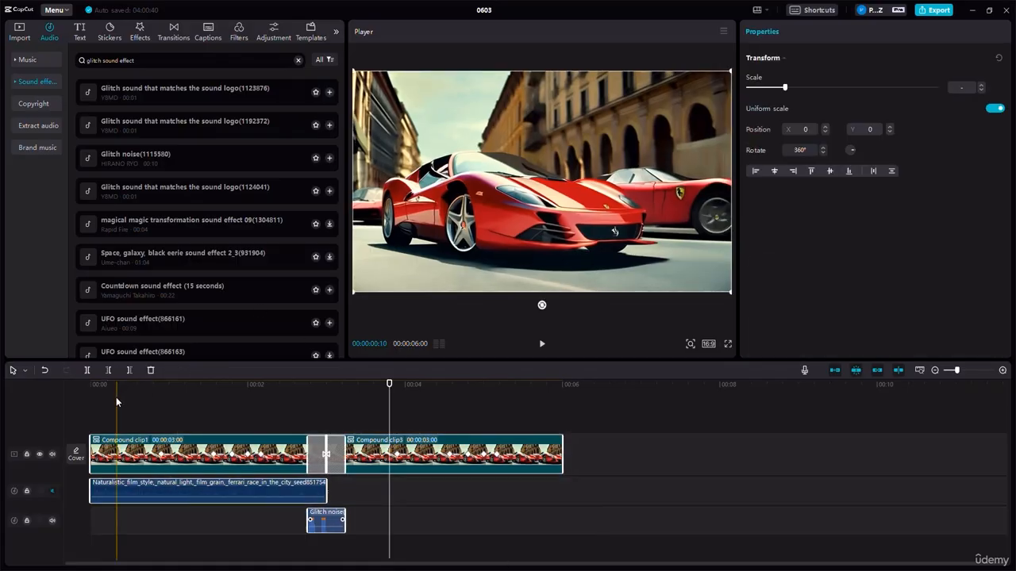